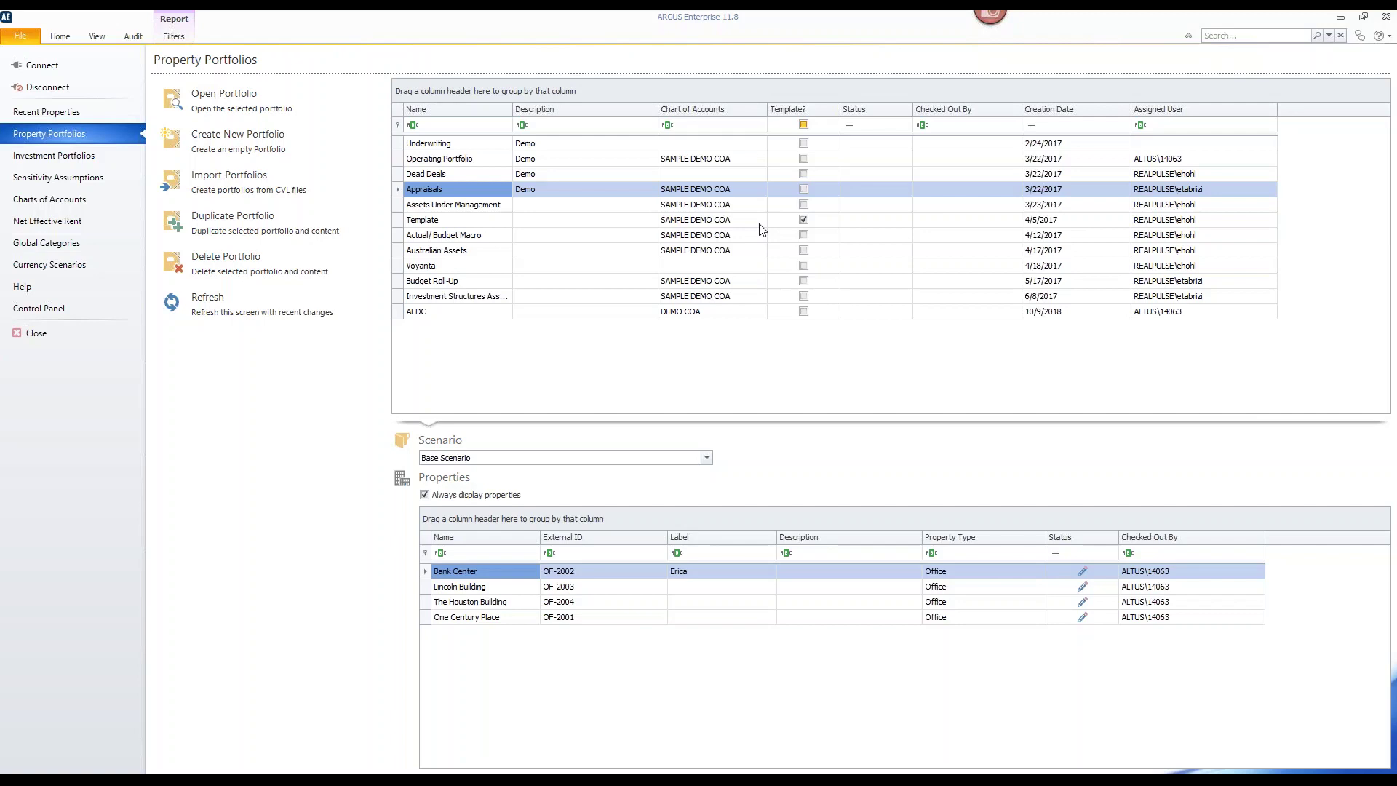
Check which scenarios are available for the Operating Portfolio
{"action": "left_click", "coordinate": [480, 460]}
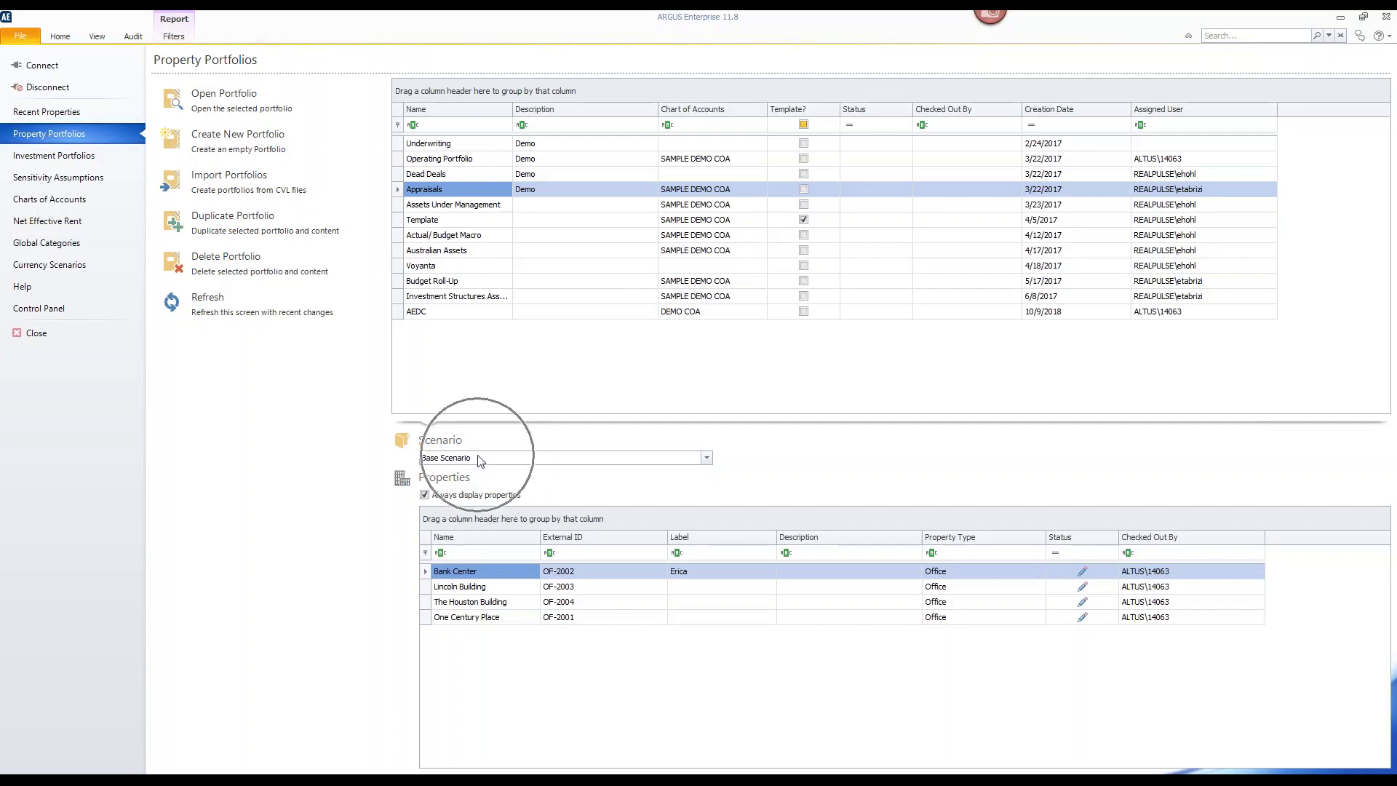
{"action": "left_click", "coordinate": [456, 160]}
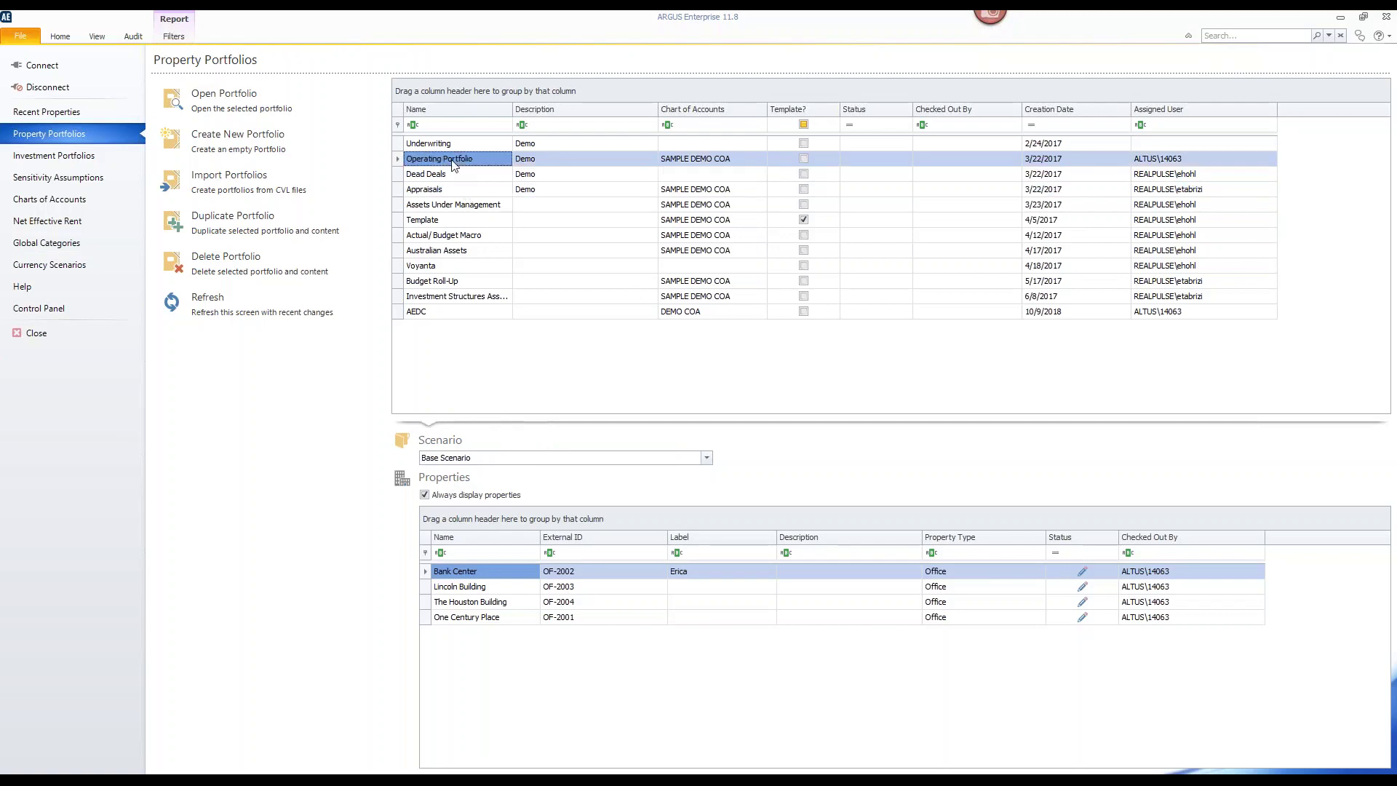
{"action": "left_click", "coordinate": [479, 464]}
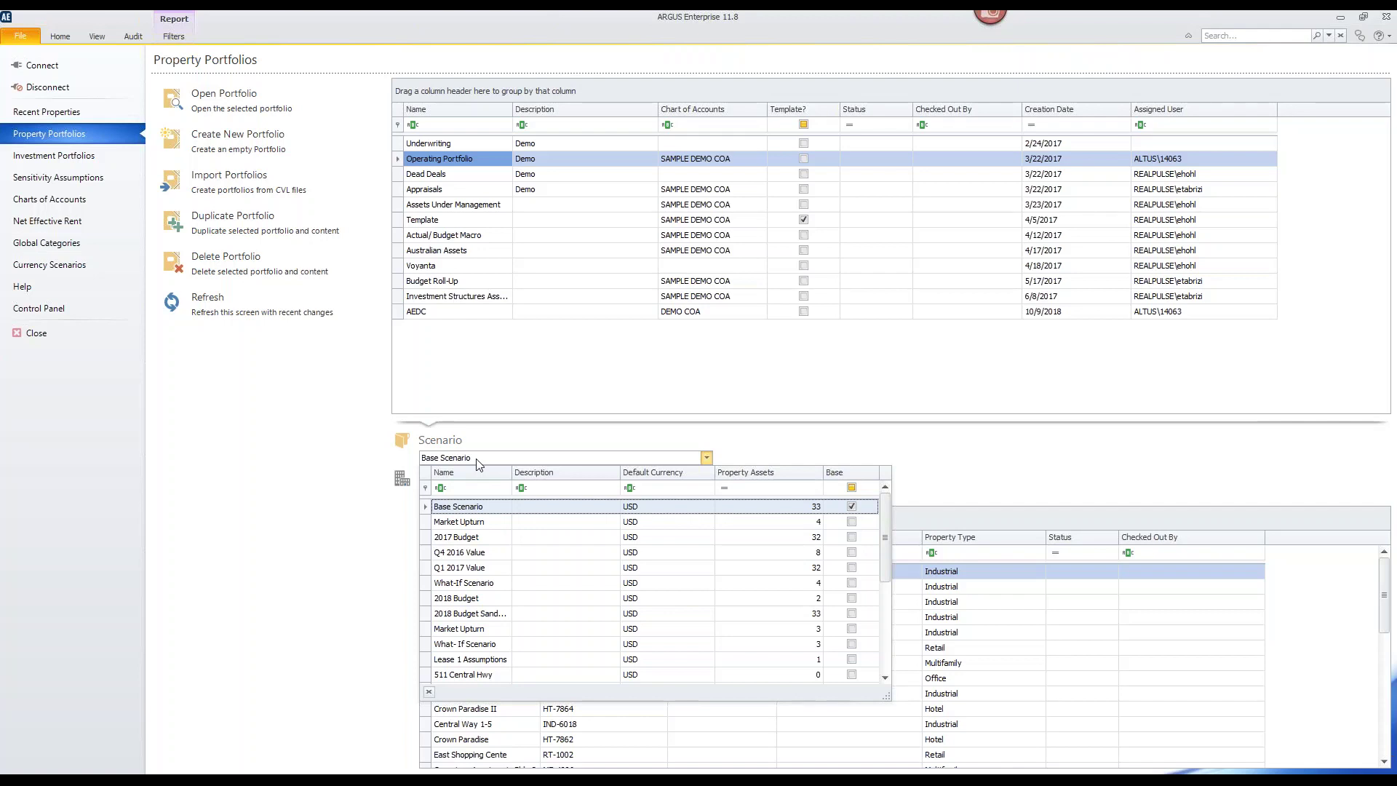
{"action": "left_click", "coordinate": [325, 466]}
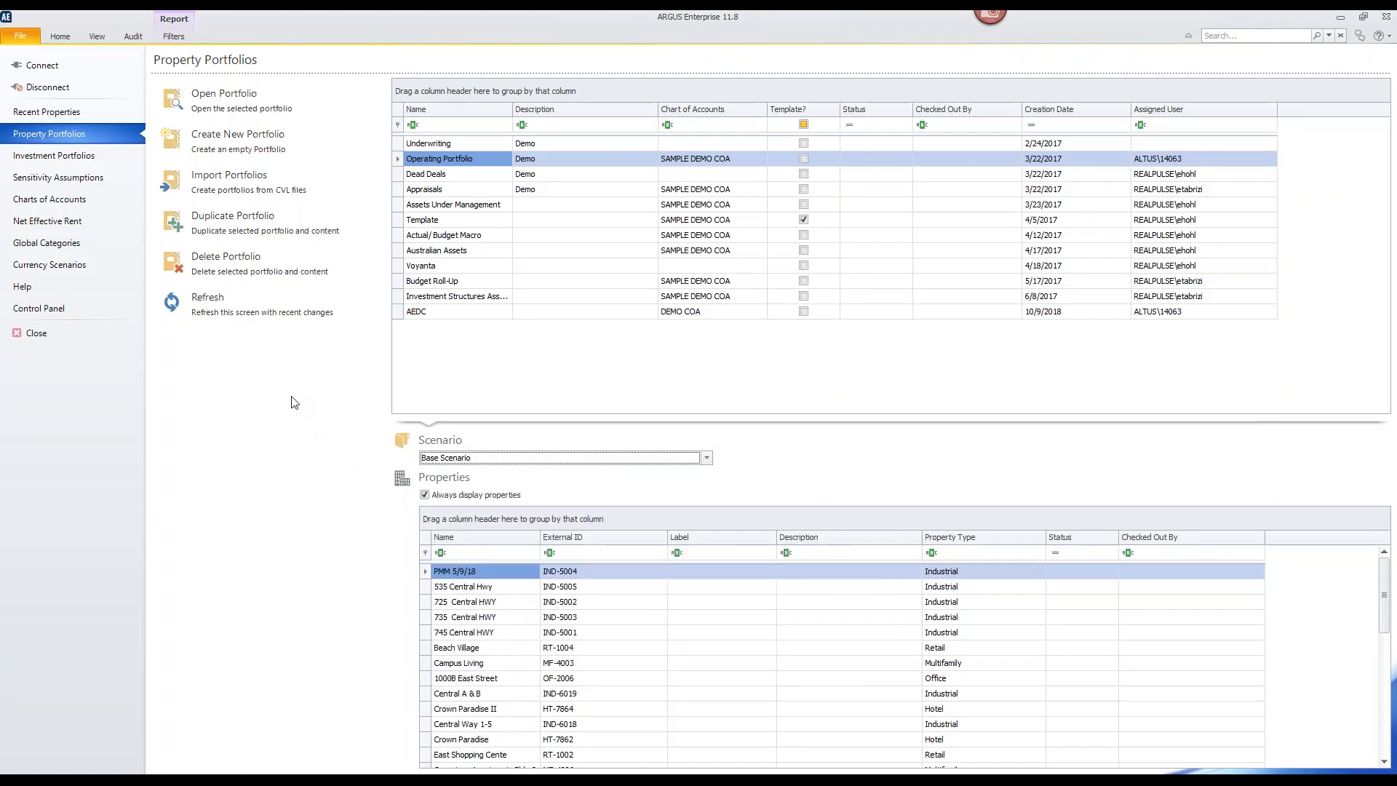
Review the charts of accounts and the values defined for the Region, Fund and Type property classifications
{"action": "left_click", "coordinate": [86, 201]}
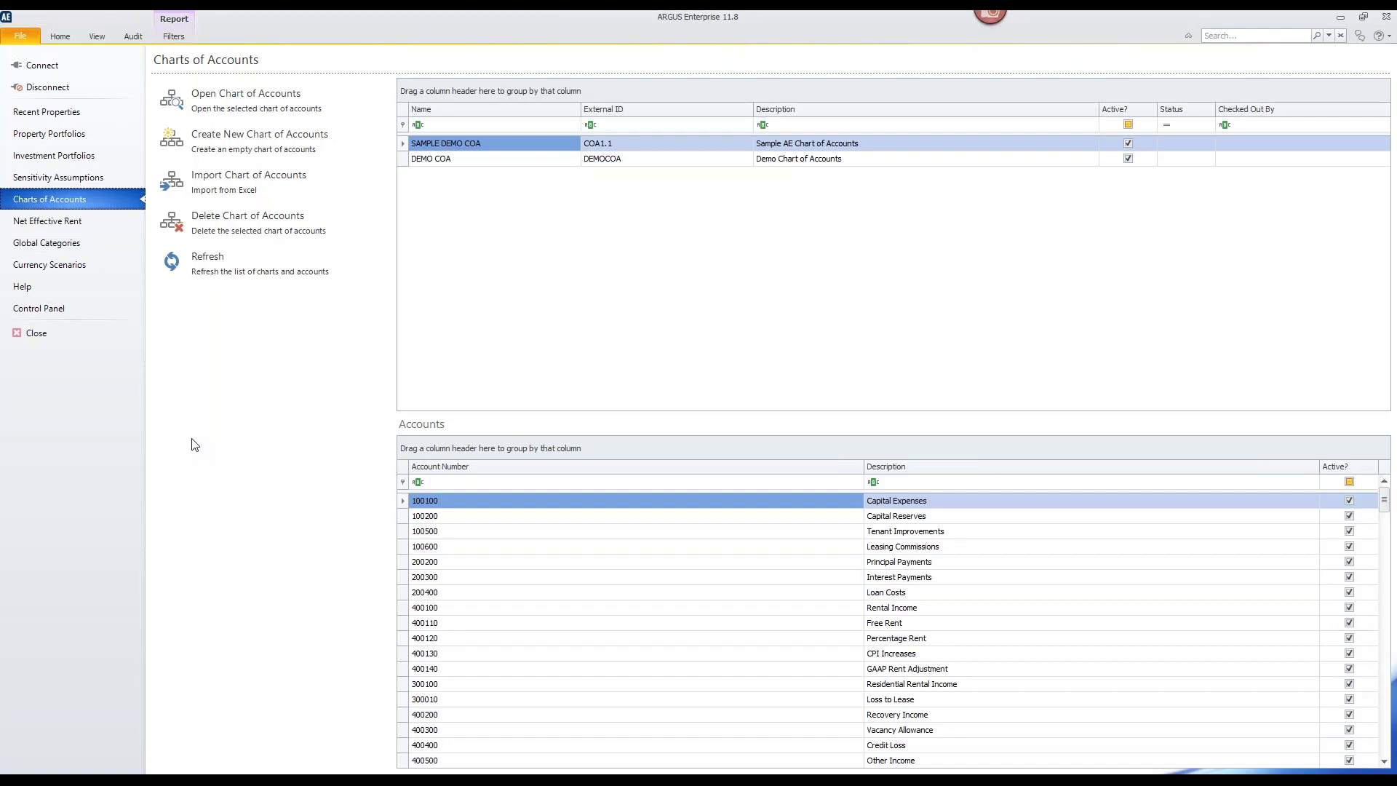
{"action": "left_click", "coordinate": [89, 244]}
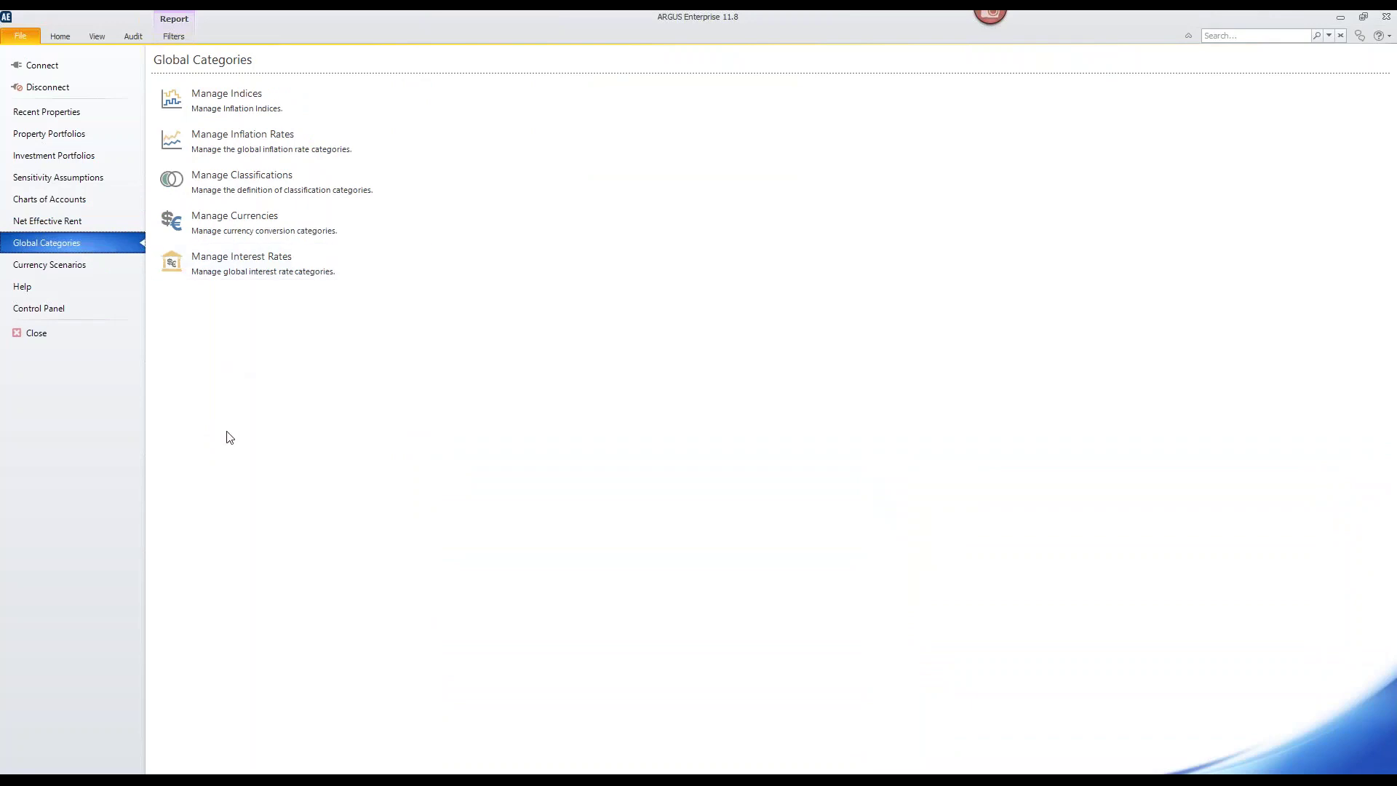
{"action": "left_click", "coordinate": [271, 188]}
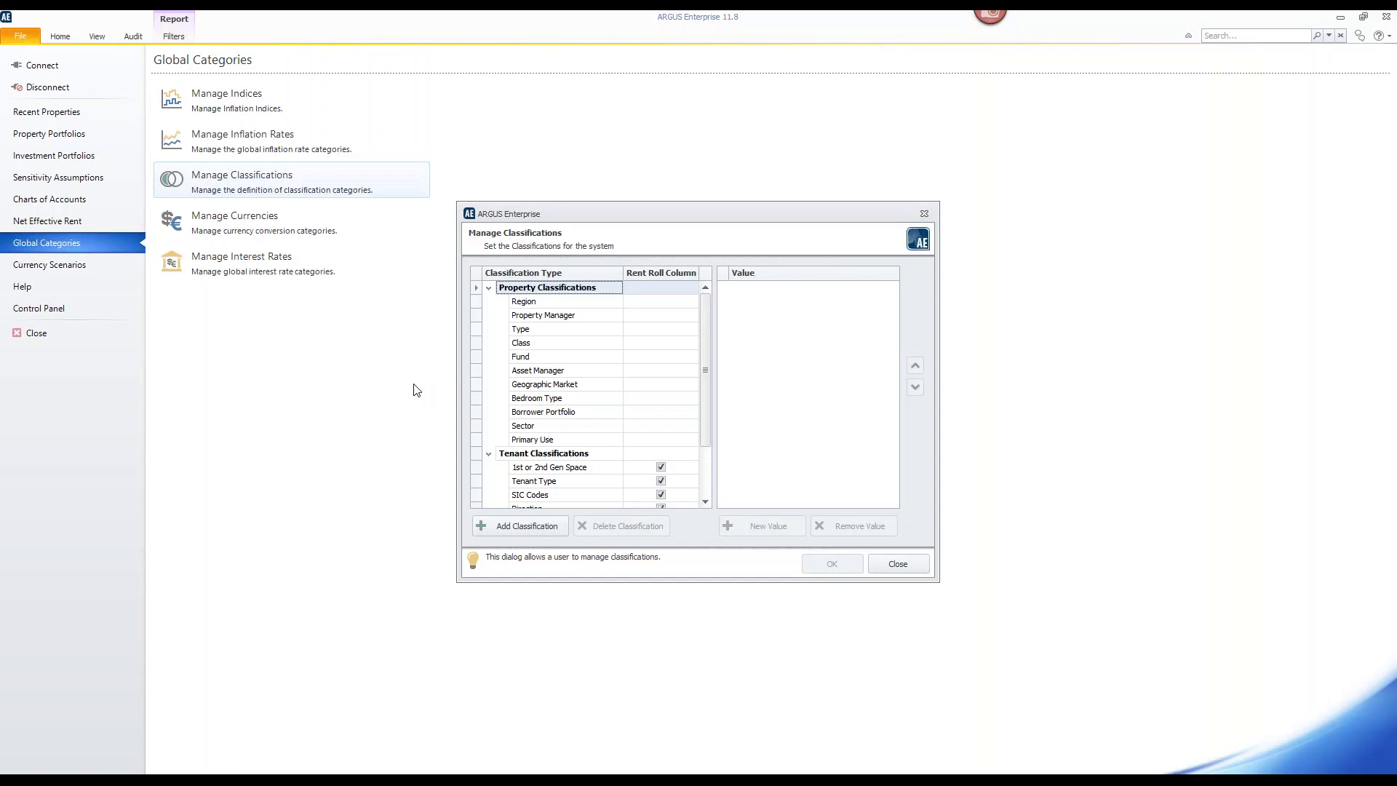
{"action": "left_click", "coordinate": [539, 318]}
{"action": "left_click", "coordinate": [551, 302]}
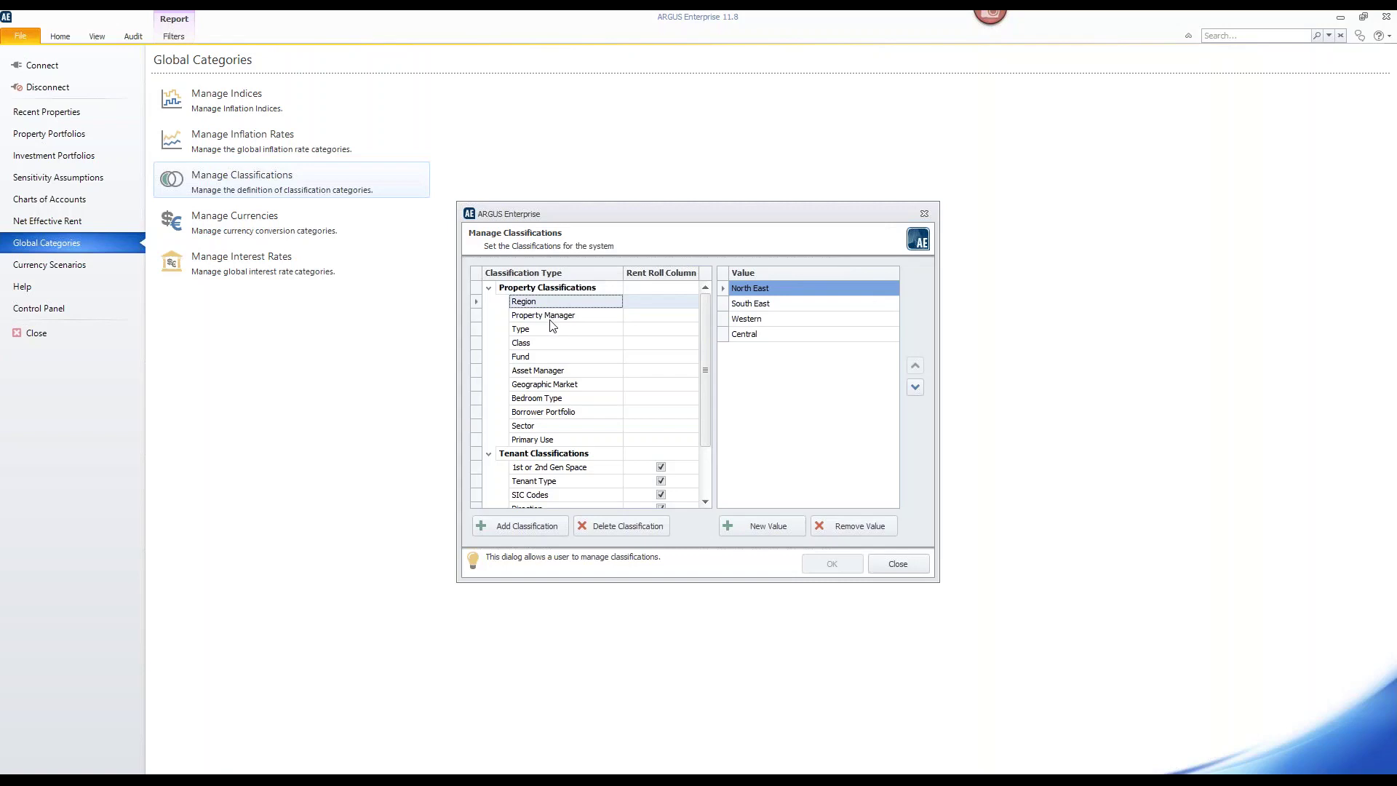
{"action": "left_click", "coordinate": [546, 359]}
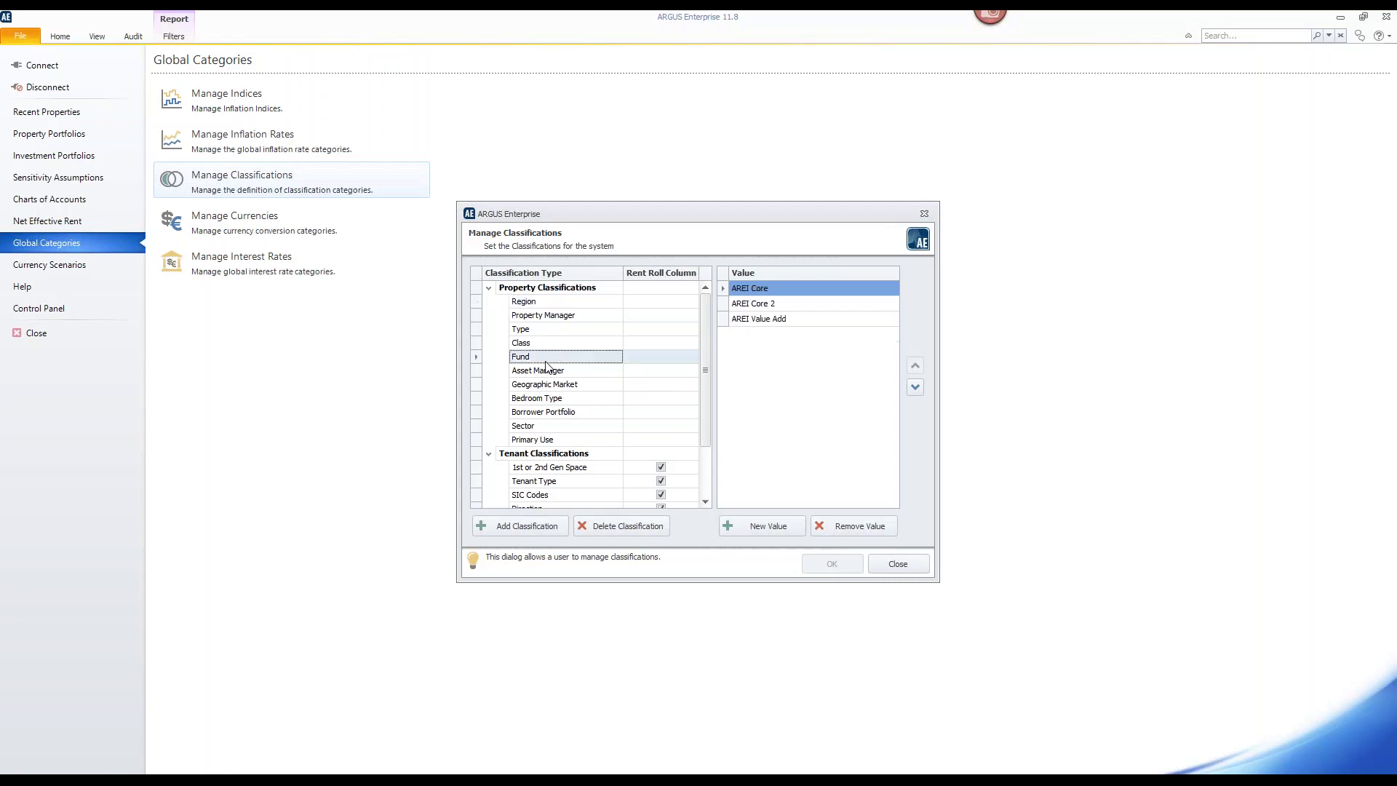
{"action": "left_click", "coordinate": [561, 331]}
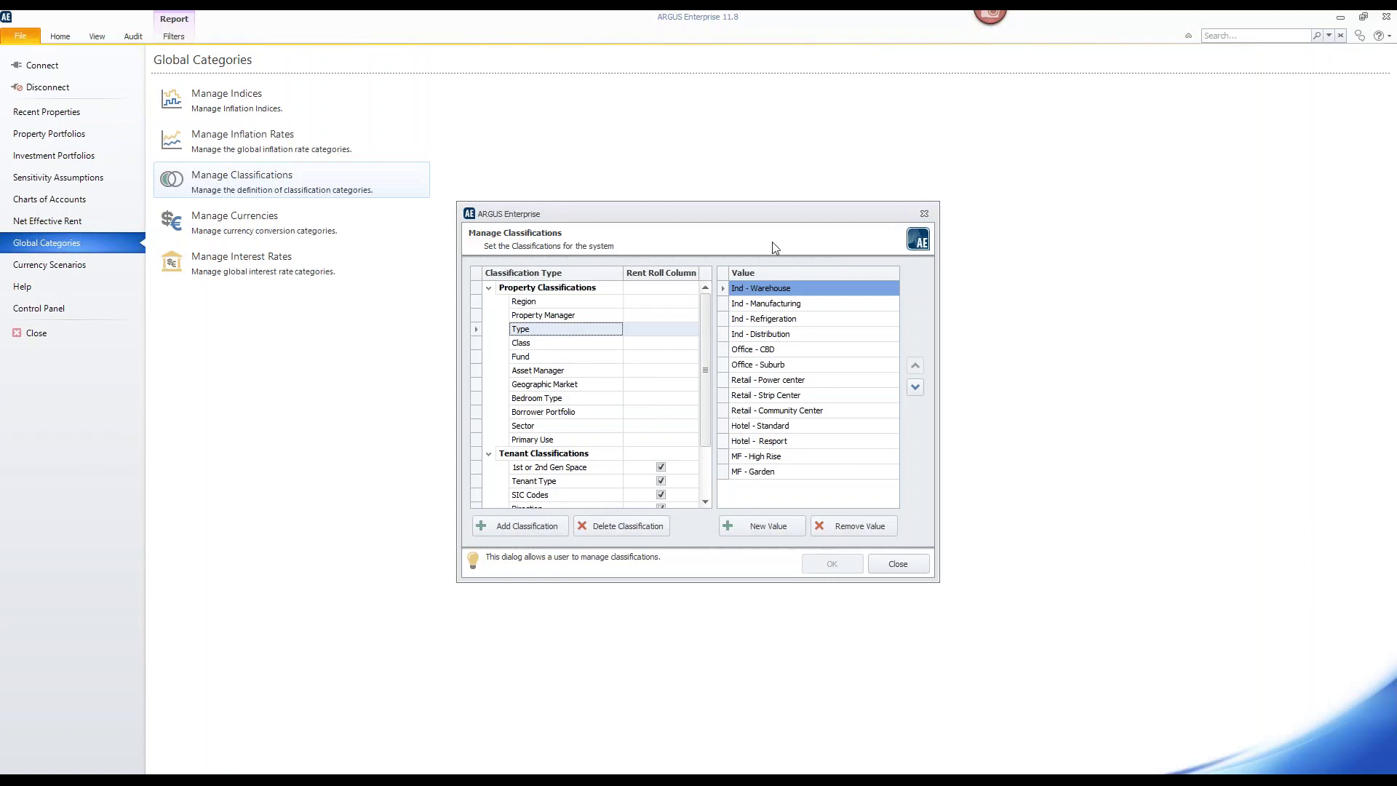
{"action": "left_click", "coordinate": [924, 214]}
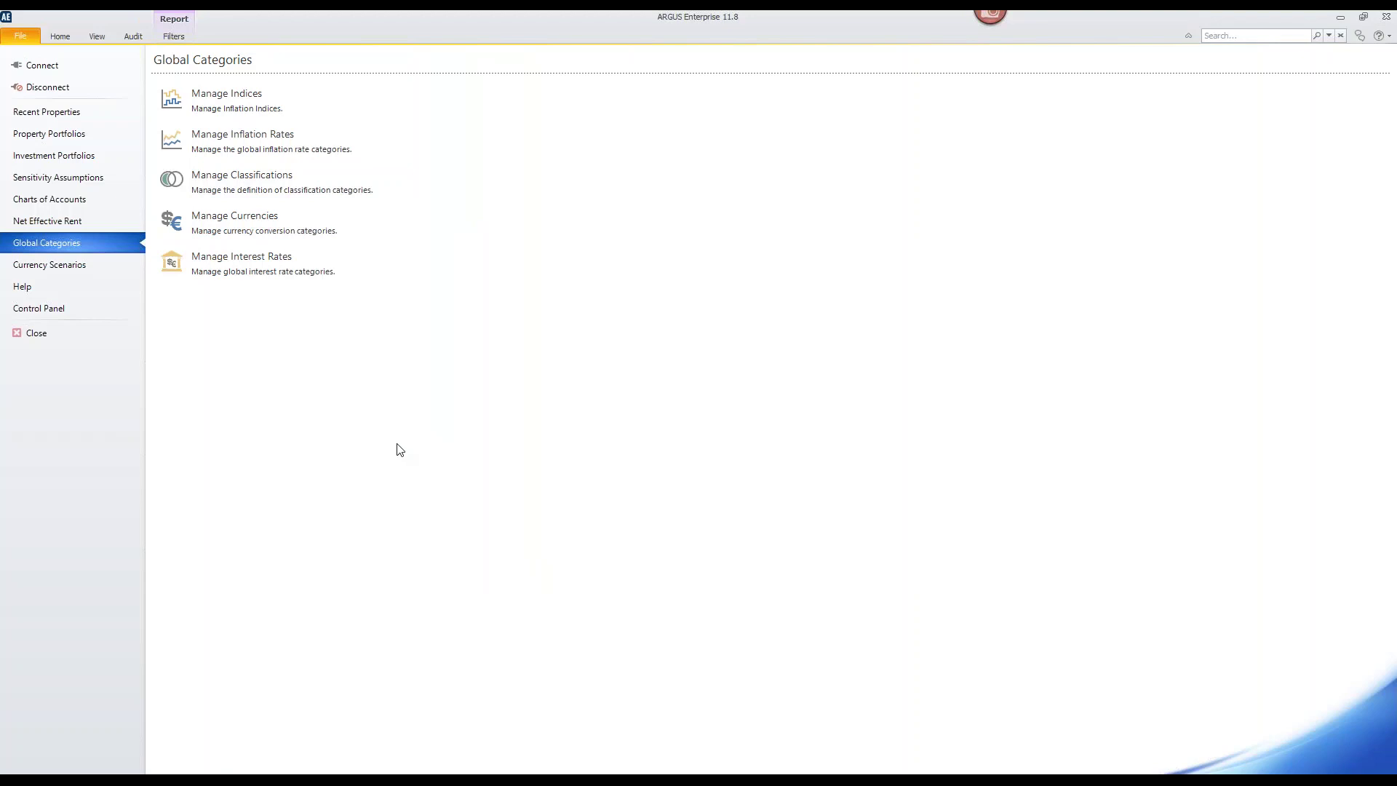
Review the system-wide security roles and their permissions in the Control Panel
{"action": "left_click", "coordinate": [49, 309]}
{"action": "left_click", "coordinate": [718, 126]}
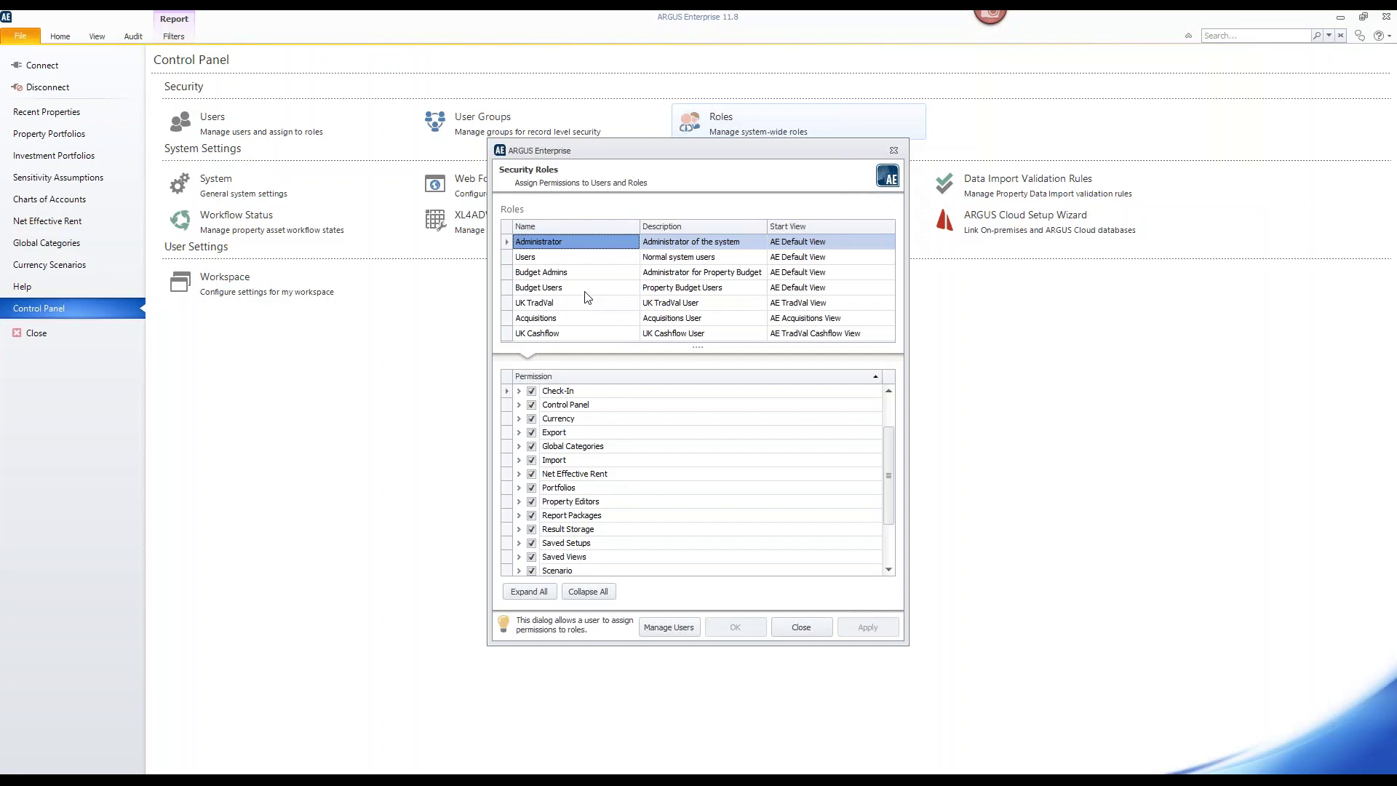
{"action": "left_click", "coordinate": [803, 627]}
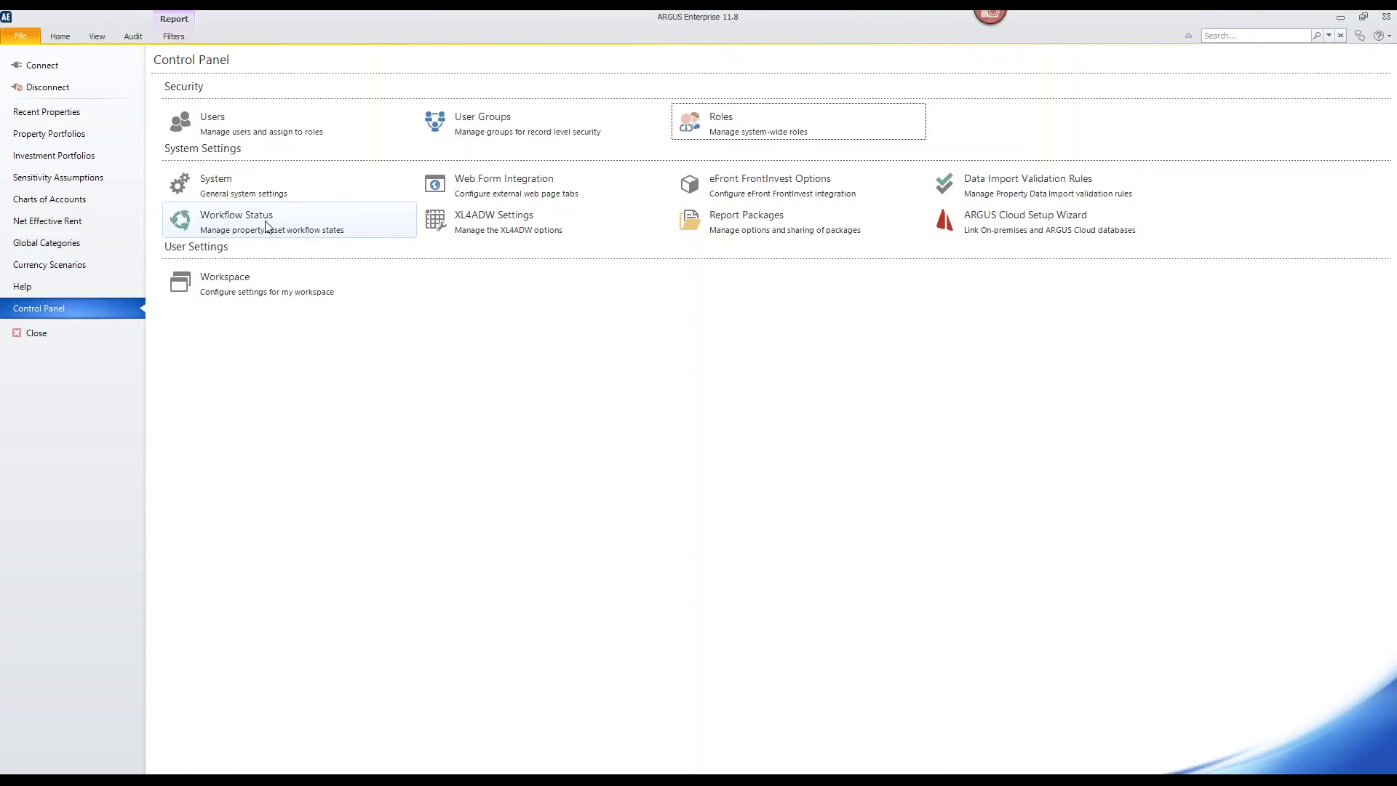
Review the workflow status options available for property assets
{"action": "left_click", "coordinate": [266, 225]}
{"action": "left_click", "coordinate": [266, 226]}
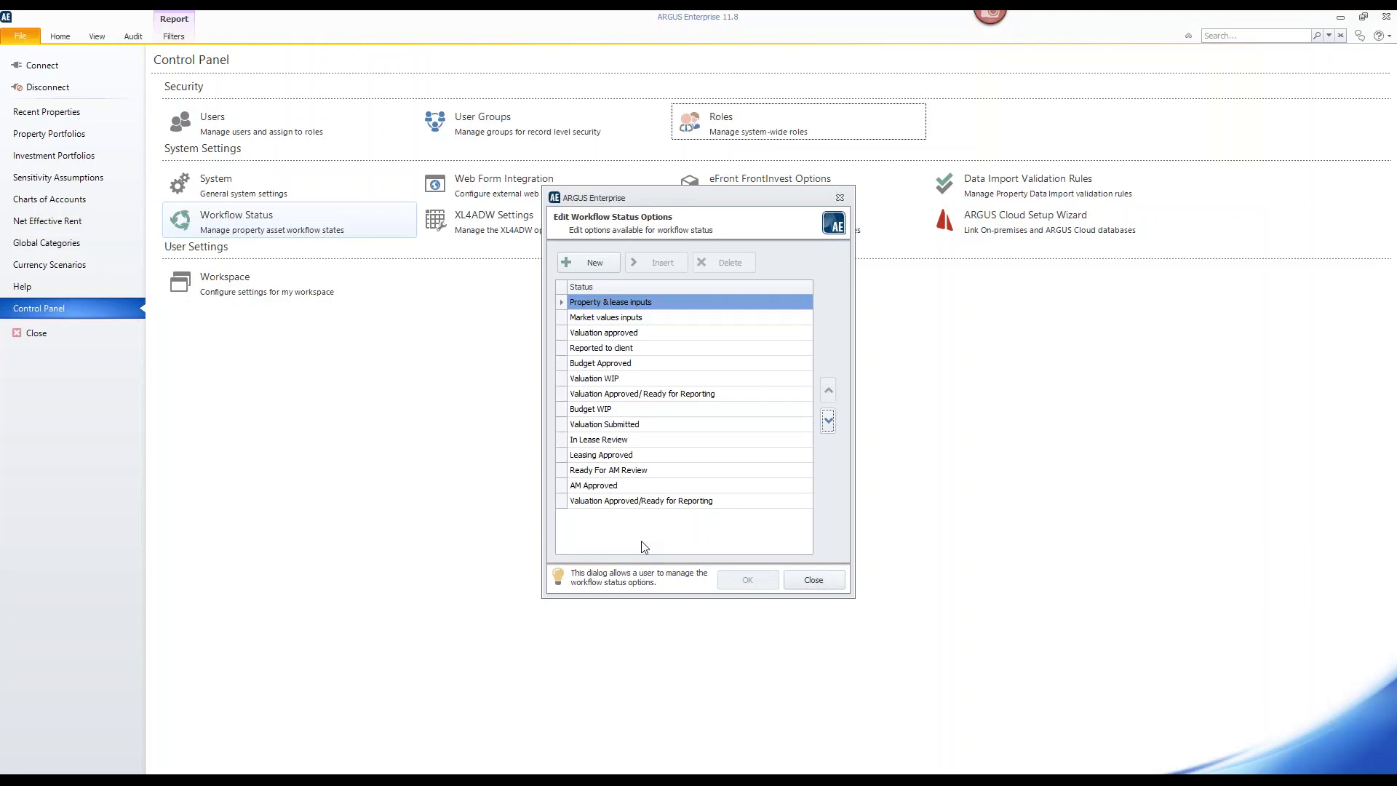
{"action": "left_click", "coordinate": [825, 578]}
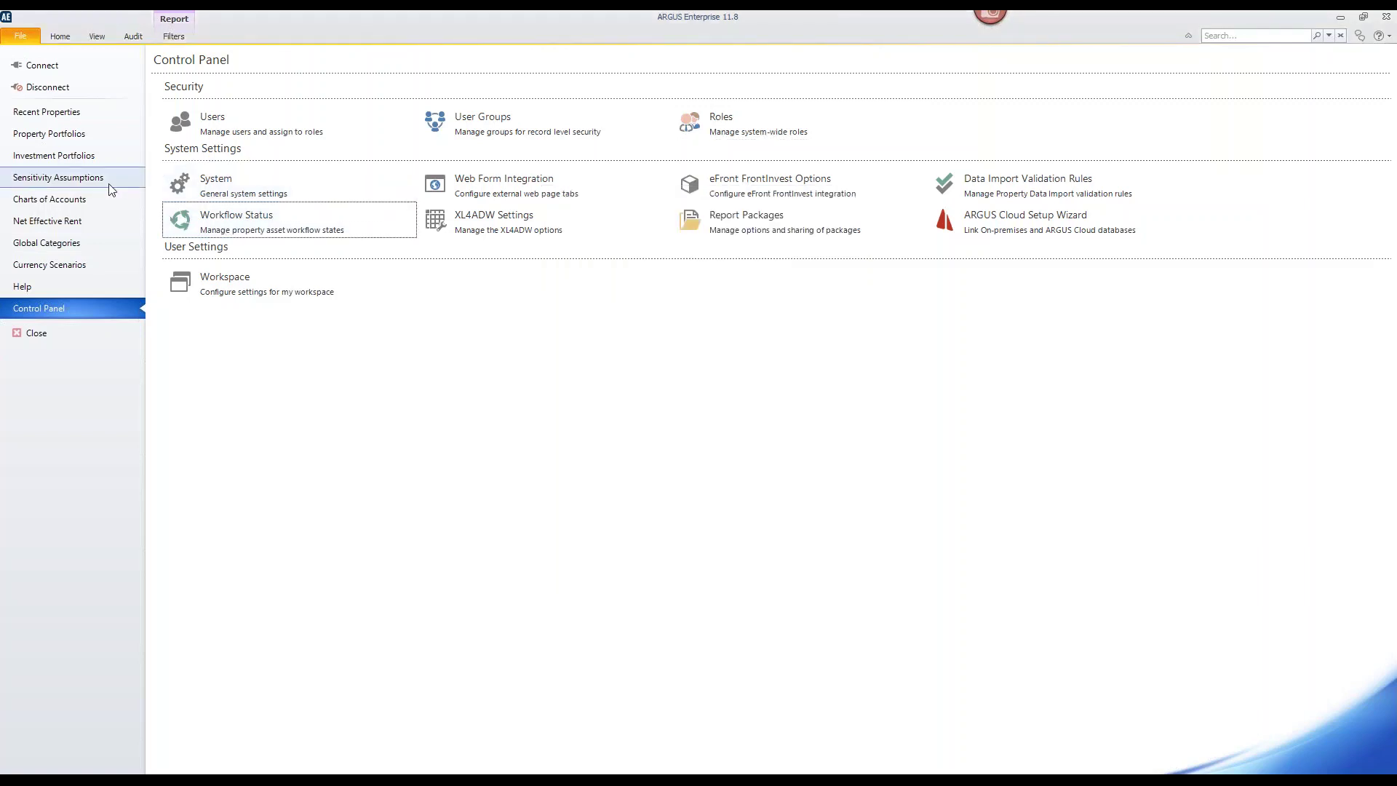
Open the Operating Portfolio from the property portfolios to show its properties
{"action": "left_click", "coordinate": [62, 134]}
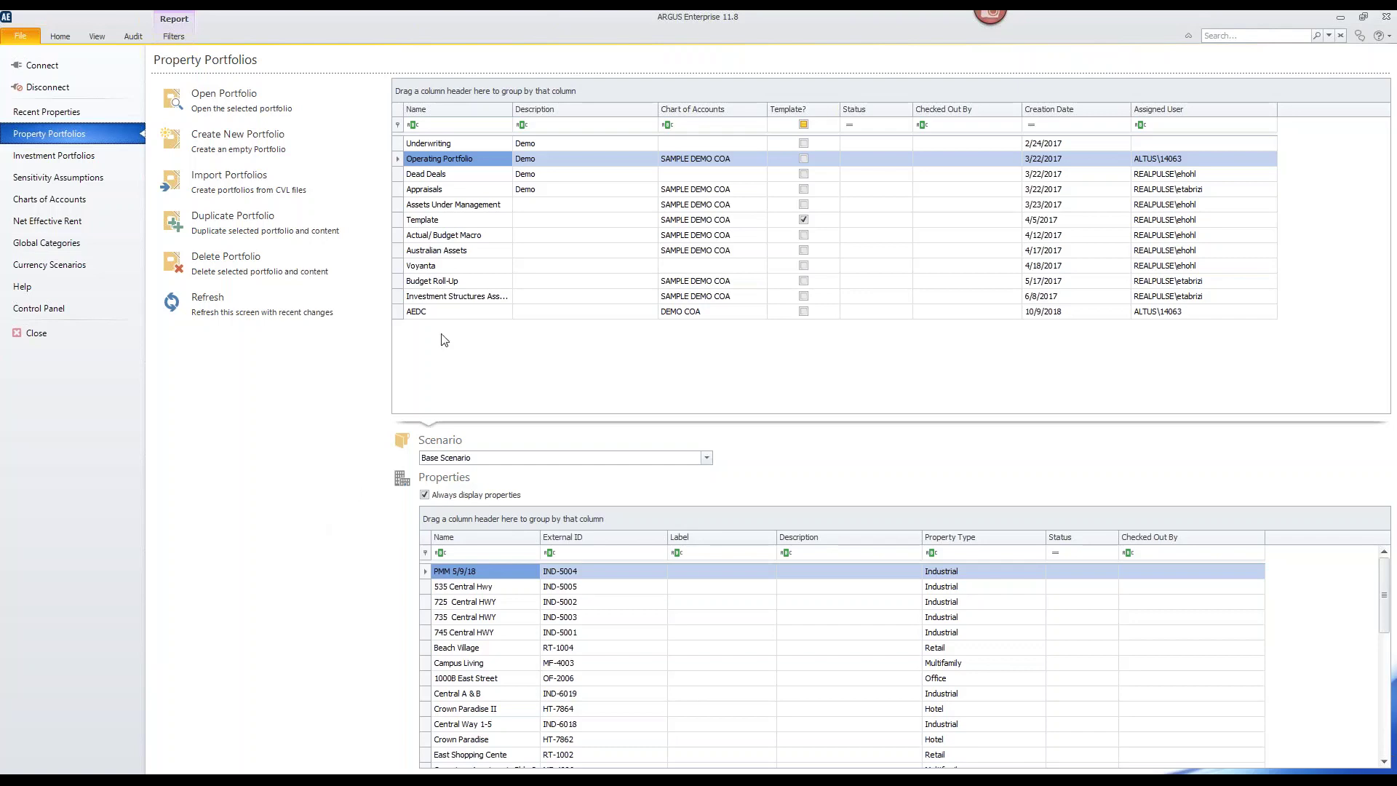
{"action": "left_click", "coordinate": [465, 160]}
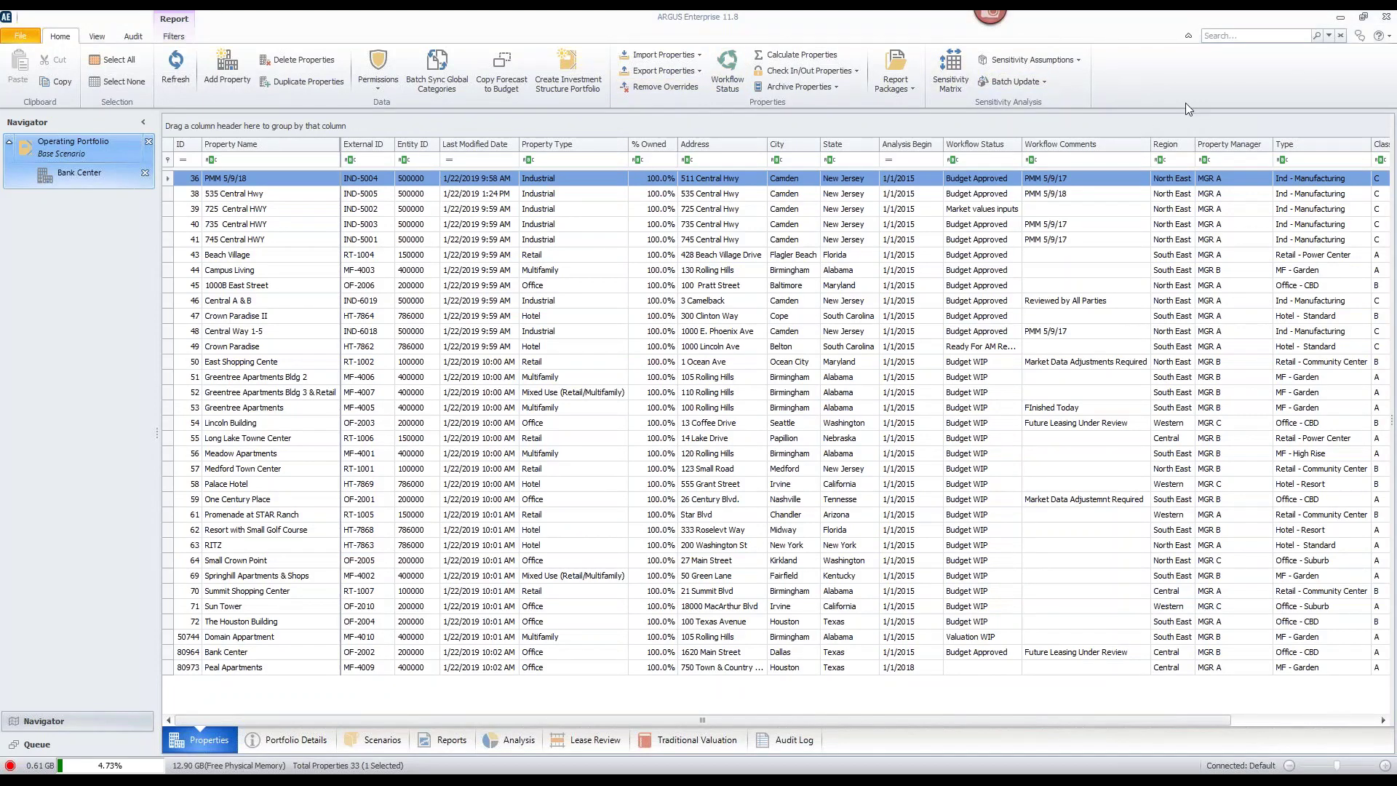
Filter the property list to Property Manager MGR A and clear that filter again
{"action": "left_click", "coordinate": [1267, 144]}
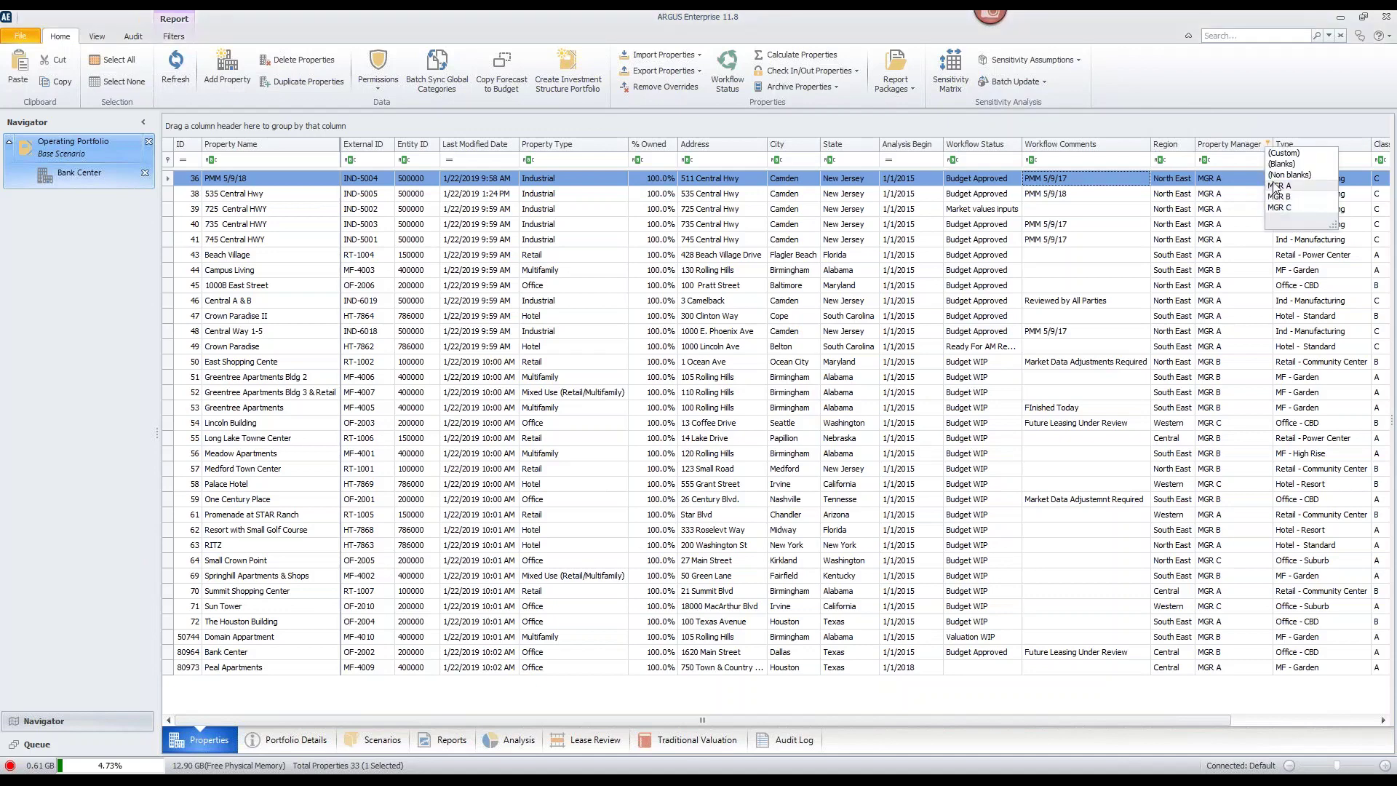
{"action": "left_click", "coordinate": [1274, 185]}
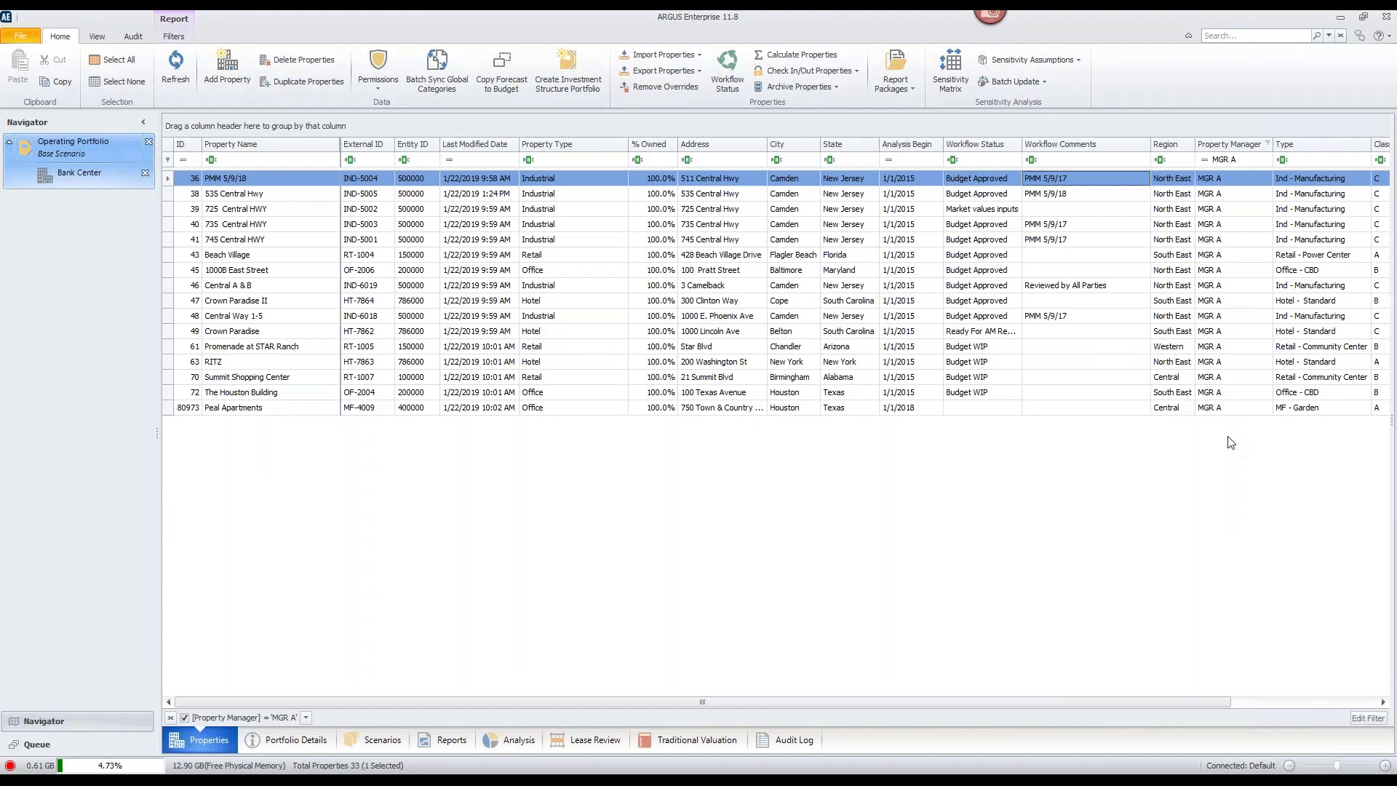
{"action": "left_click", "coordinate": [170, 717]}
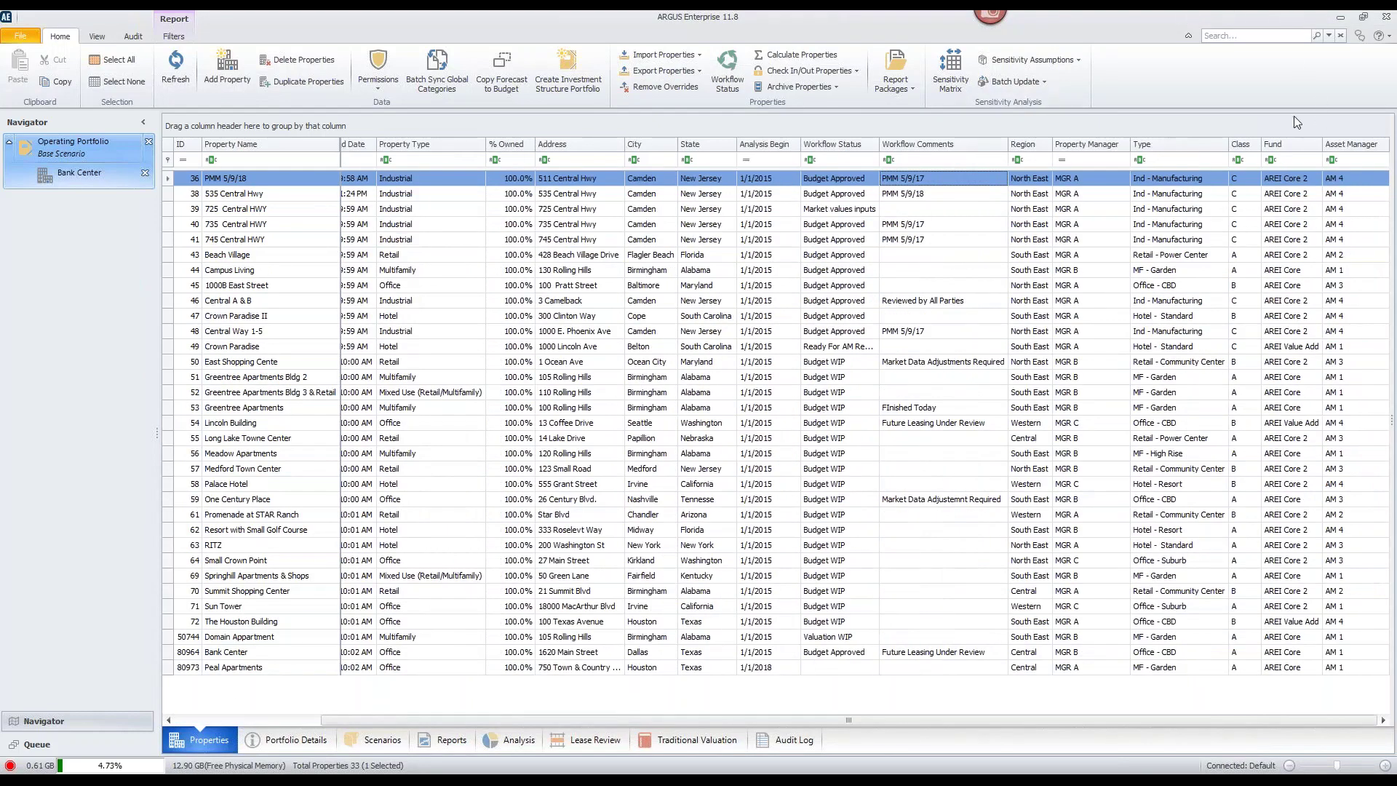
Filter the property list to Asset Manager AM 1 and open the Bank Center property
{"action": "left_click", "coordinate": [1384, 144]}
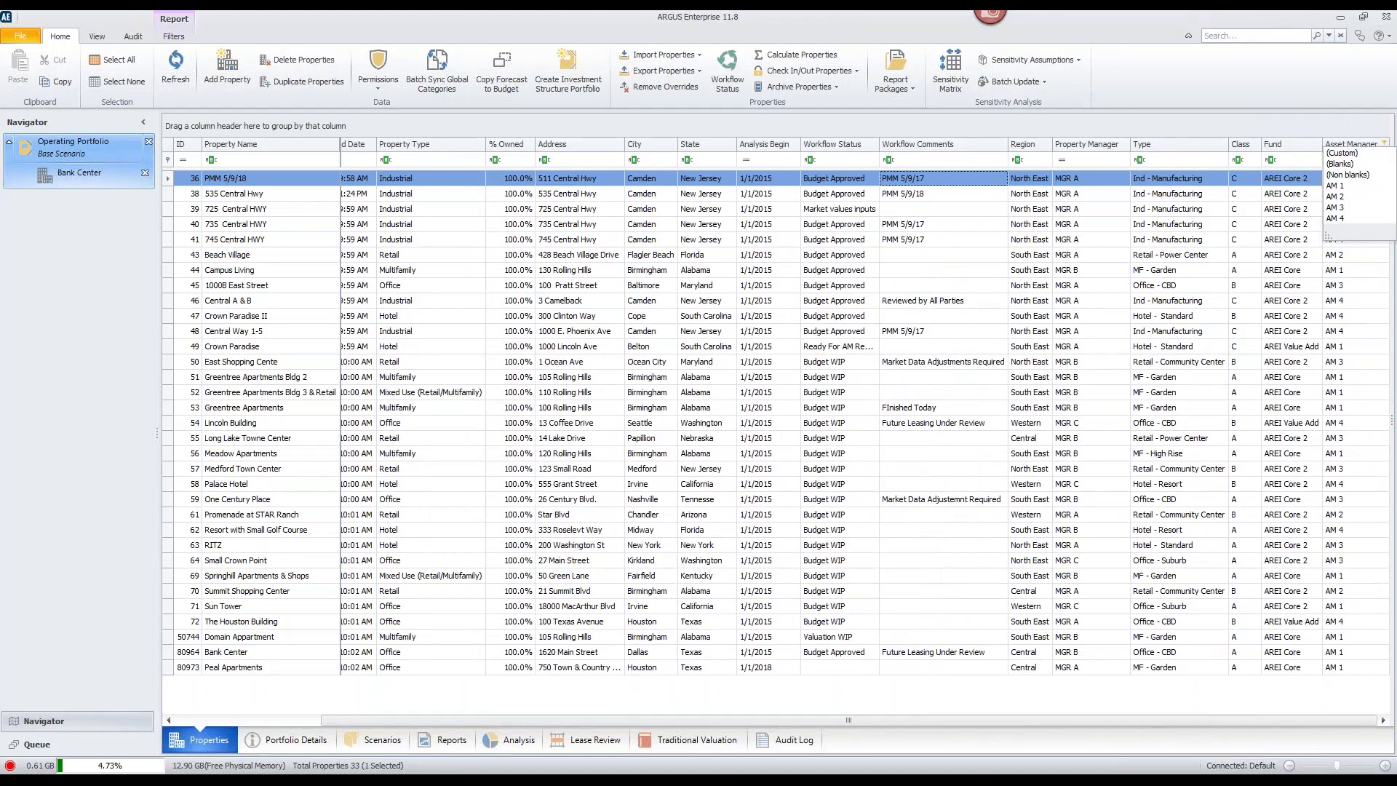
{"action": "left_click", "coordinate": [1355, 192]}
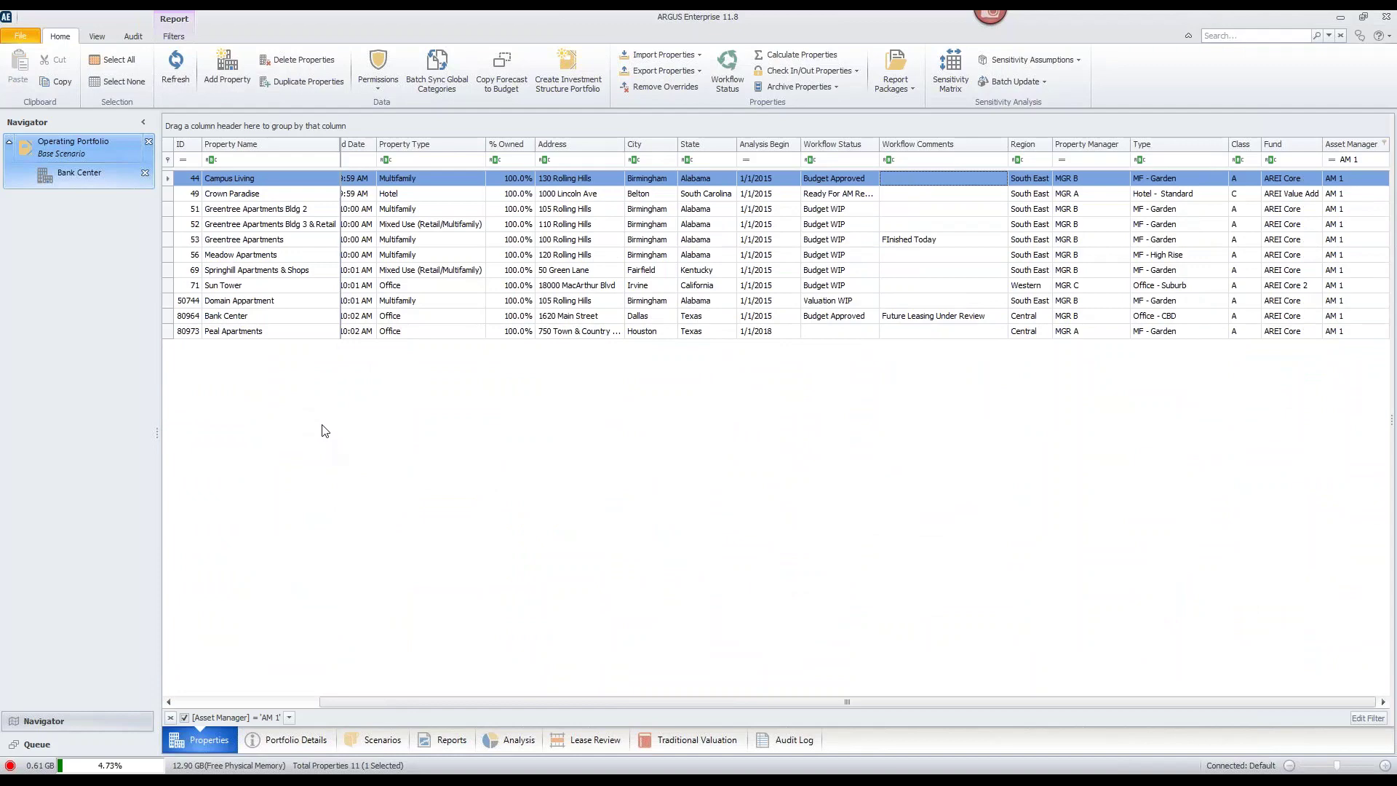
{"action": "left_click_drag", "start_coordinate": [387, 700], "coordinate": [247, 700]}
{"action": "double_click", "coordinate": [275, 317]}
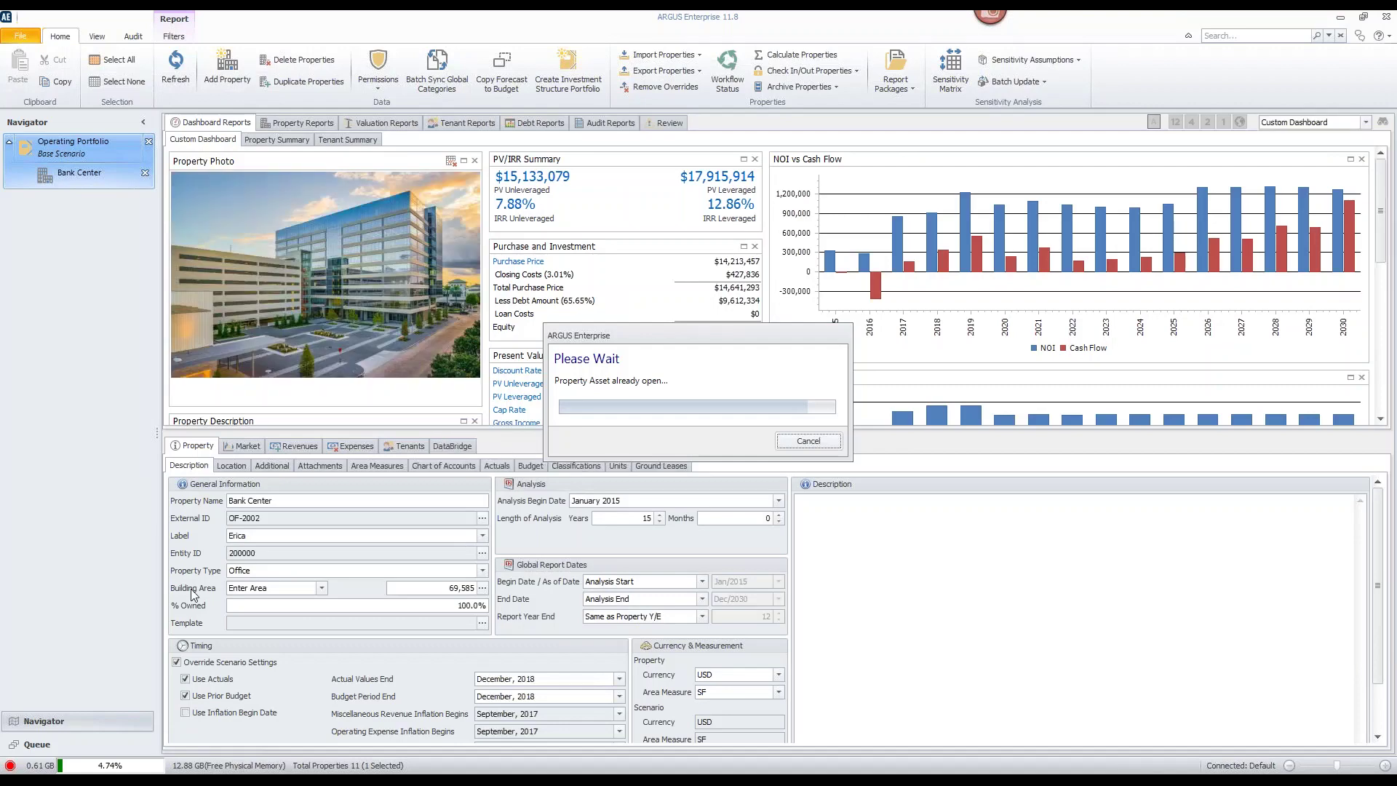
Review Bank Center's monthly actuals and budget amounts by account across the reporting months
{"action": "left_click", "coordinate": [85, 486]}
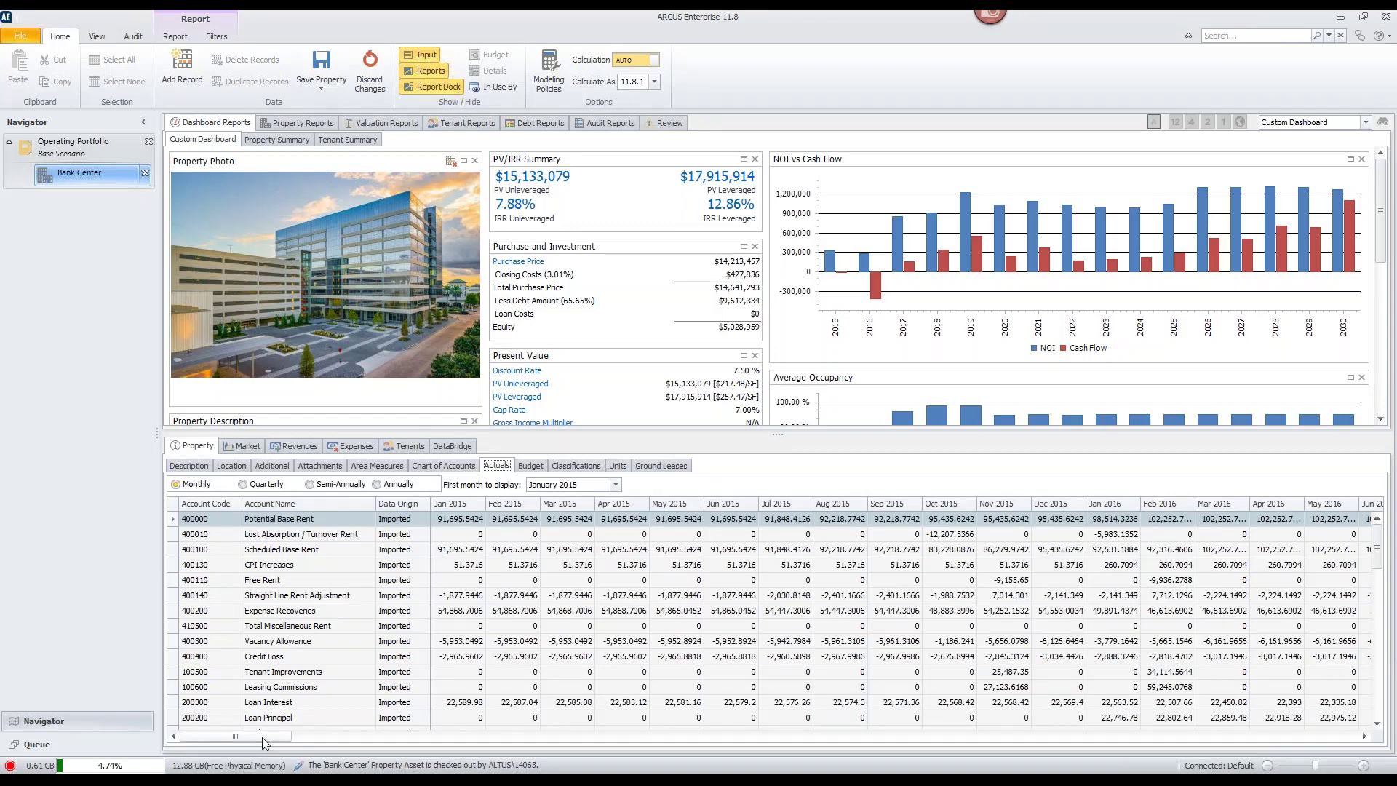
{"action": "left_click_drag", "start_coordinate": [262, 736], "coordinate": [511, 720]}
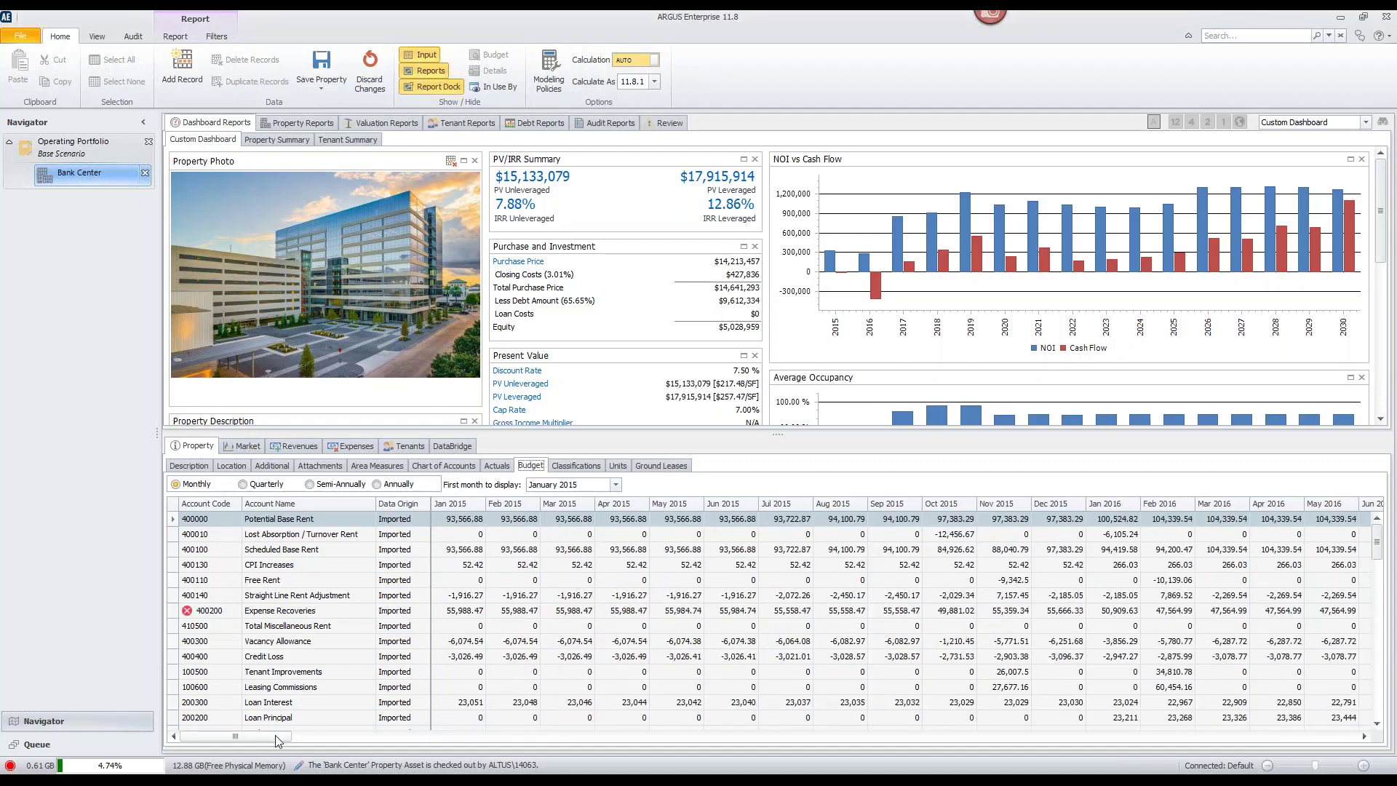
{"action": "left_click_drag", "start_coordinate": [277, 740], "coordinate": [565, 737]}
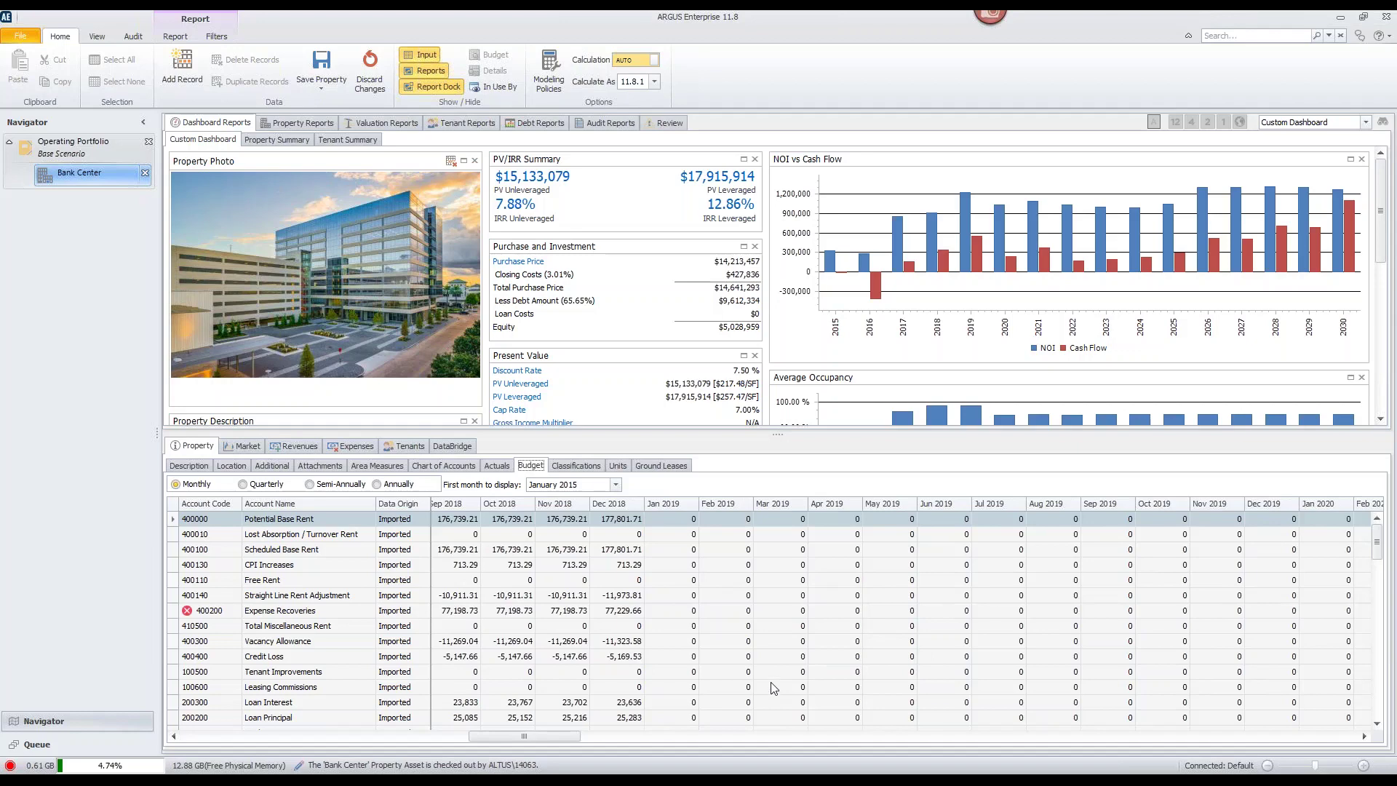
{"action": "left_click_drag", "start_coordinate": [528, 731], "coordinate": [229, 767]}
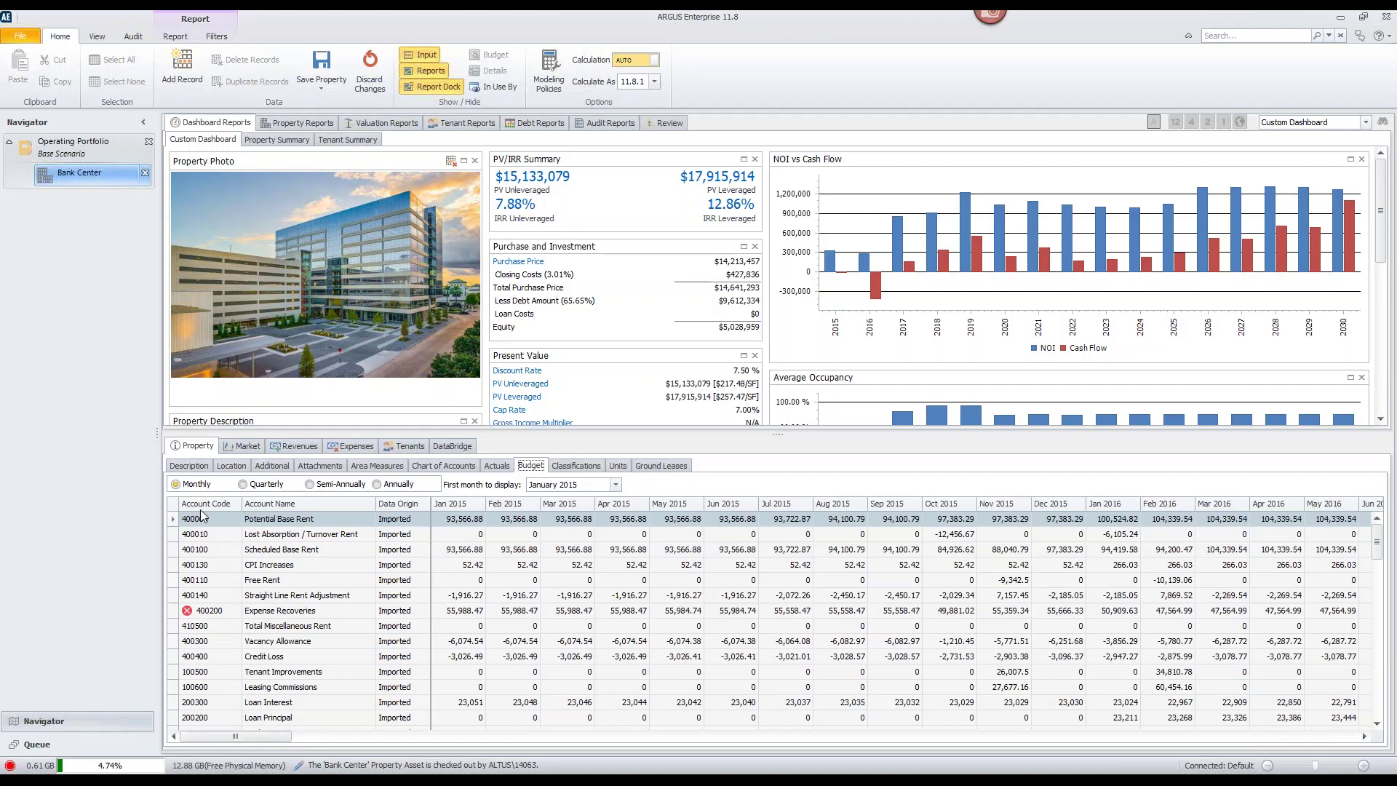
Show Bank Center's property description and check which saved view is in use
{"action": "left_click", "coordinate": [207, 467]}
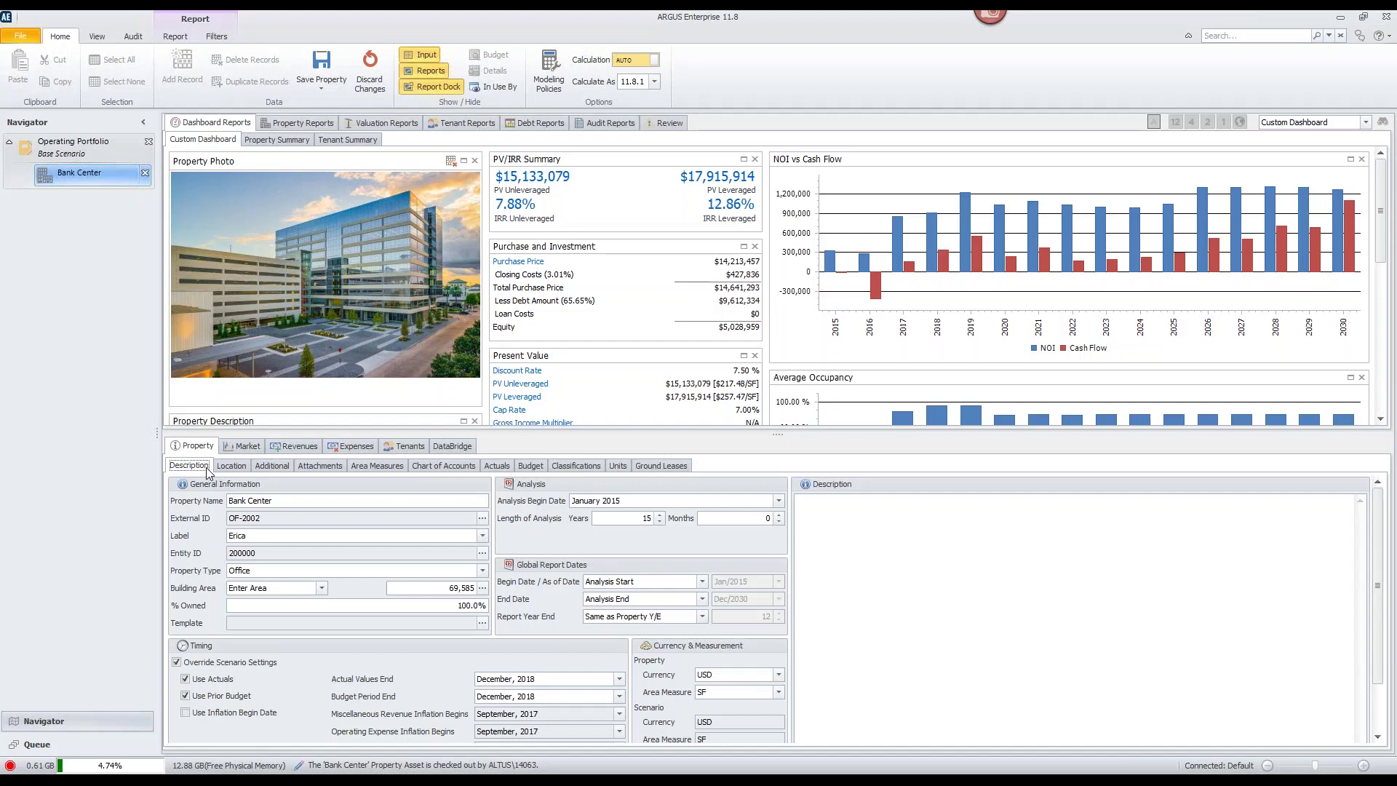
{"action": "left_click", "coordinate": [376, 446]}
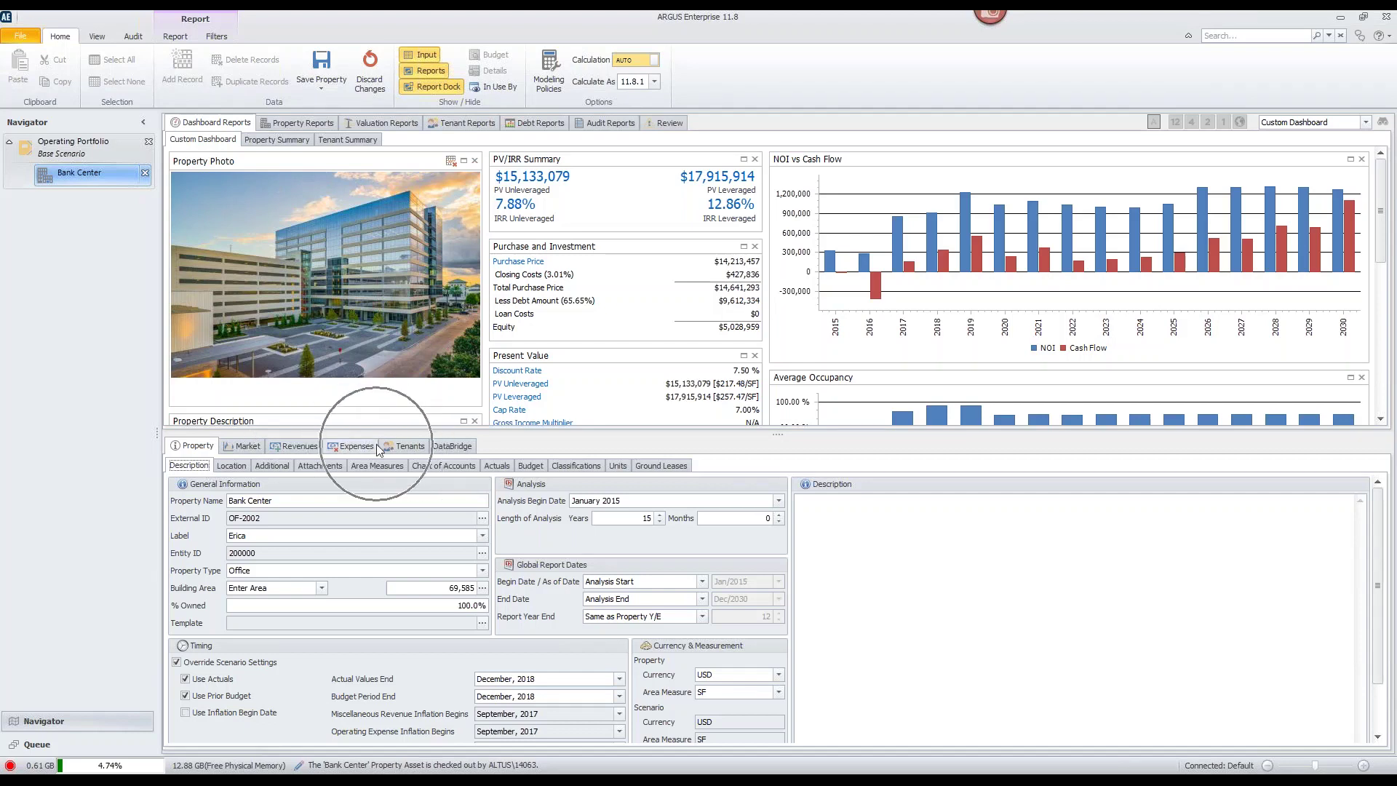
{"action": "left_click", "coordinate": [446, 140]}
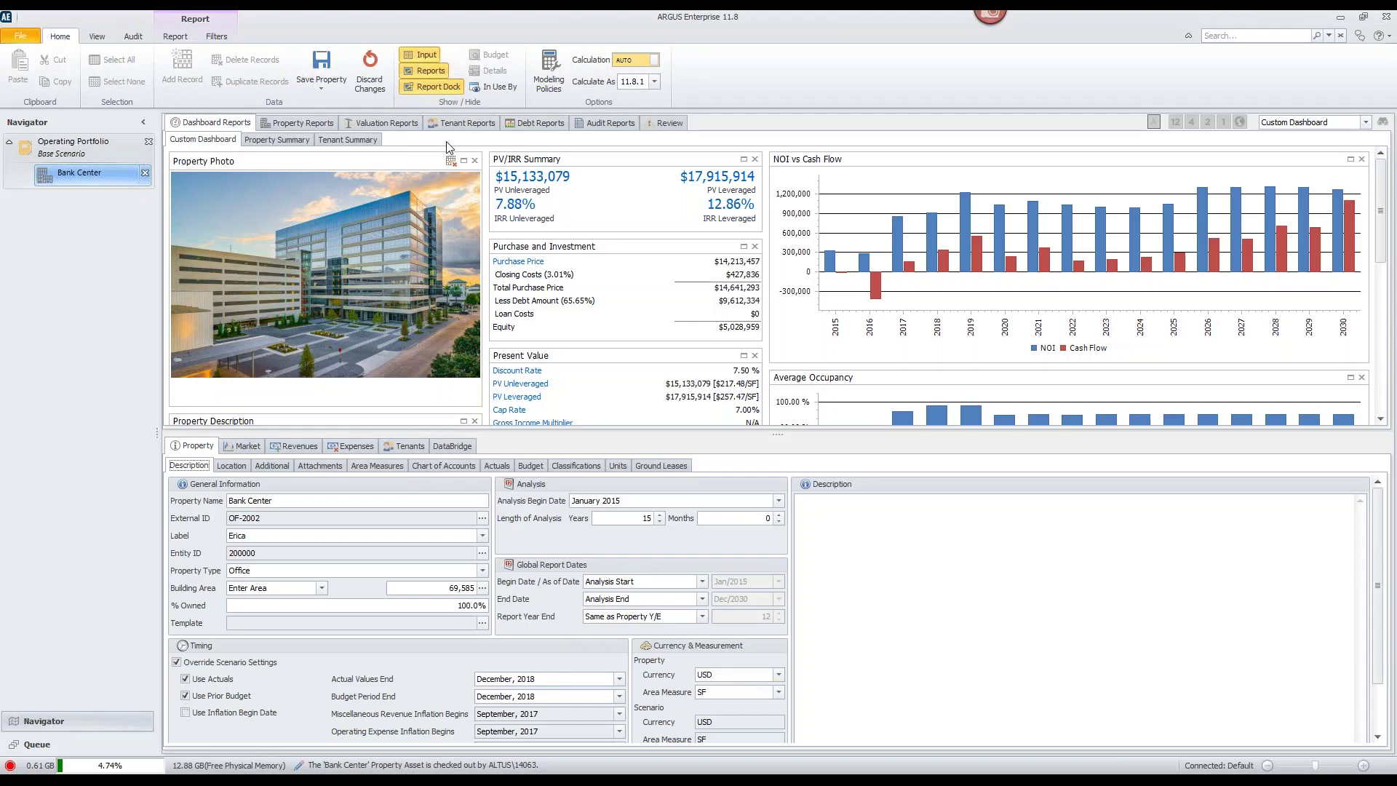
{"action": "left_click", "coordinate": [97, 37]}
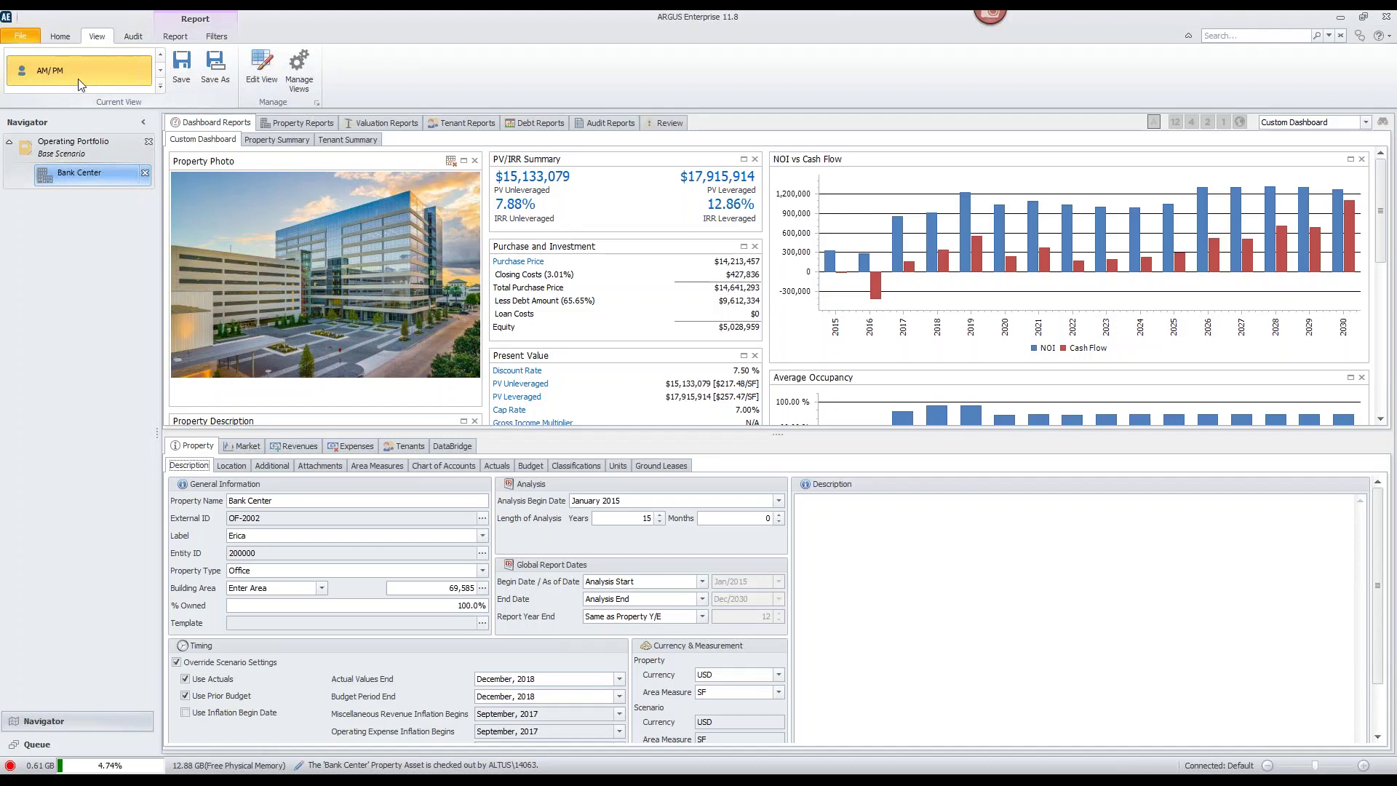
{"action": "left_click", "coordinate": [61, 37]}
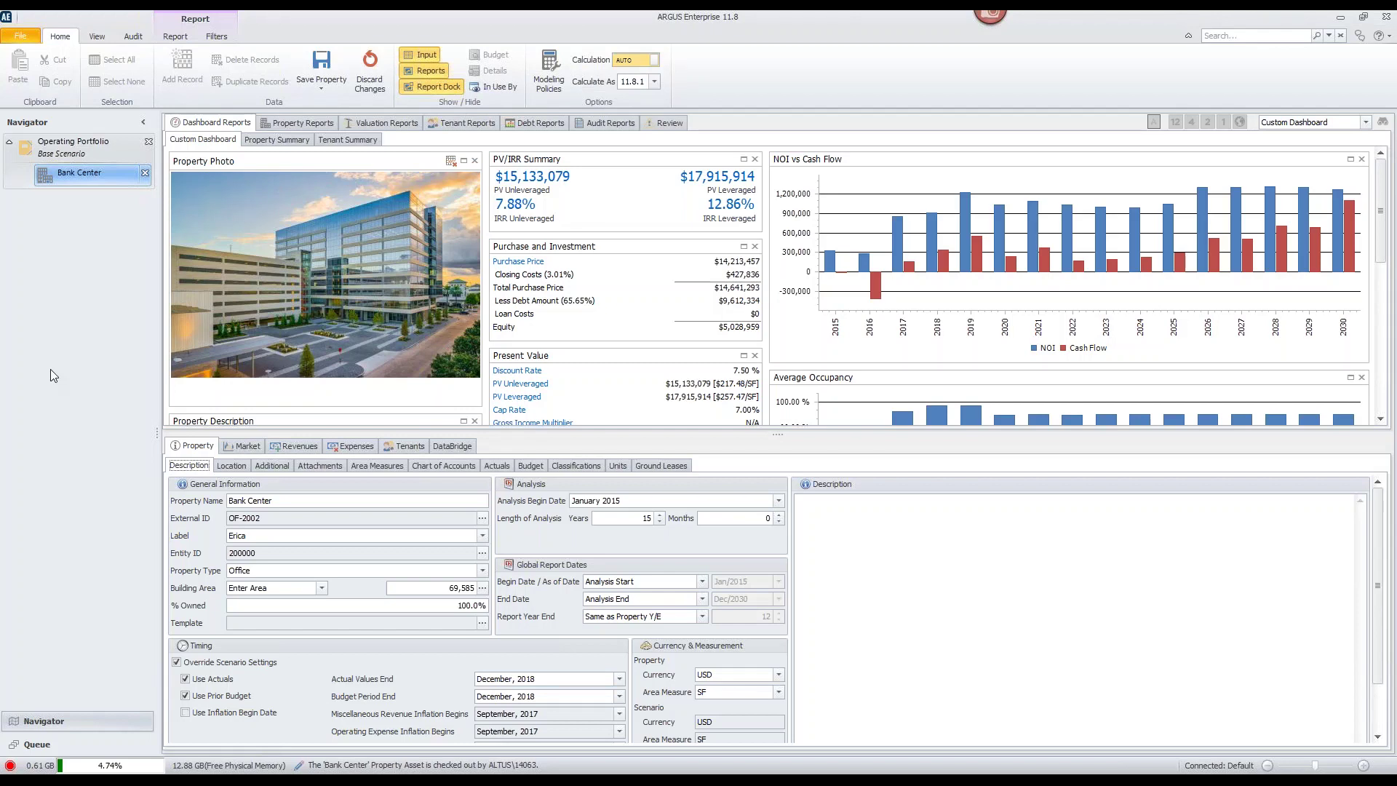
Hide the reports area to enlarge the inputs, and show Bank Center's tenant rent roll and operating expenses
{"action": "left_click", "coordinate": [402, 447]}
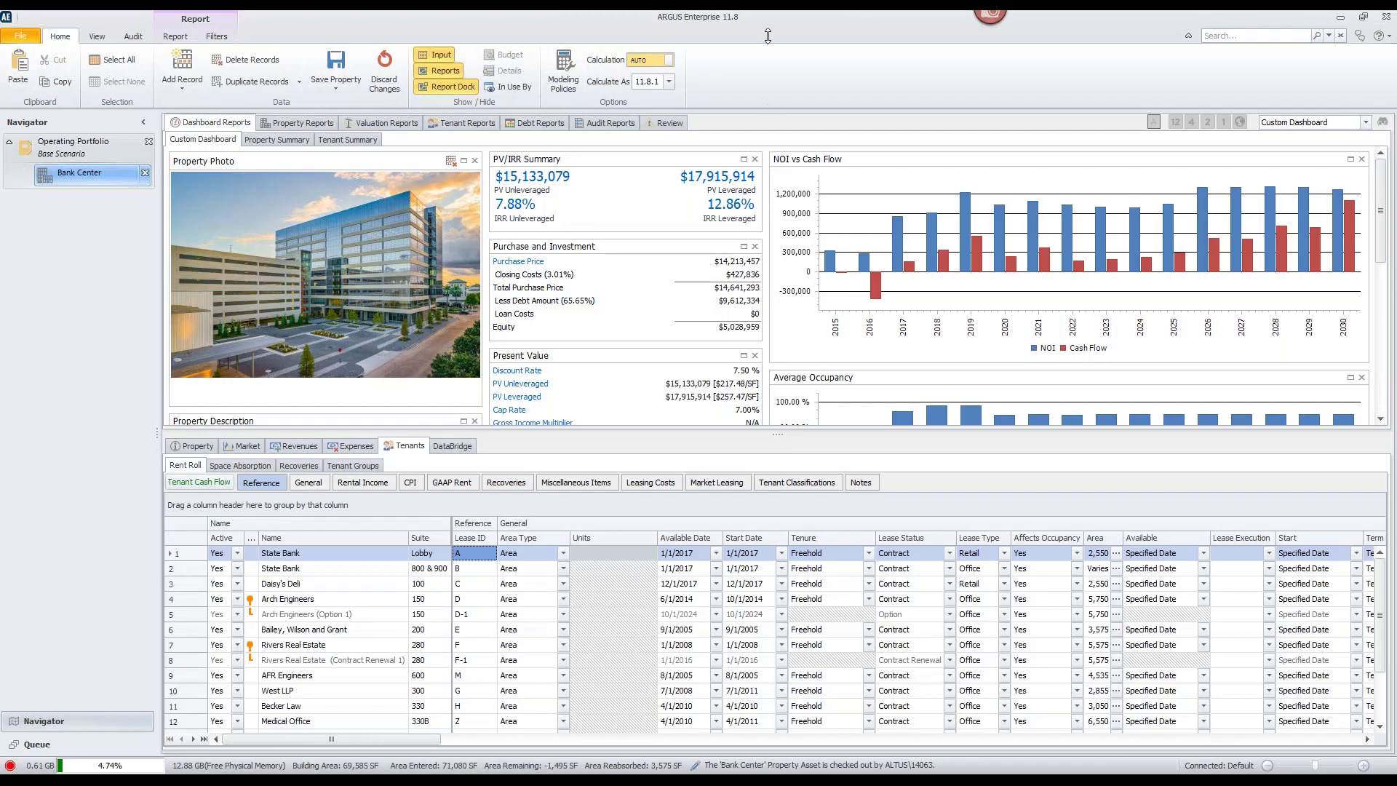
{"action": "left_click_drag", "start_coordinate": [768, 36], "coordinate": [767, 36]}
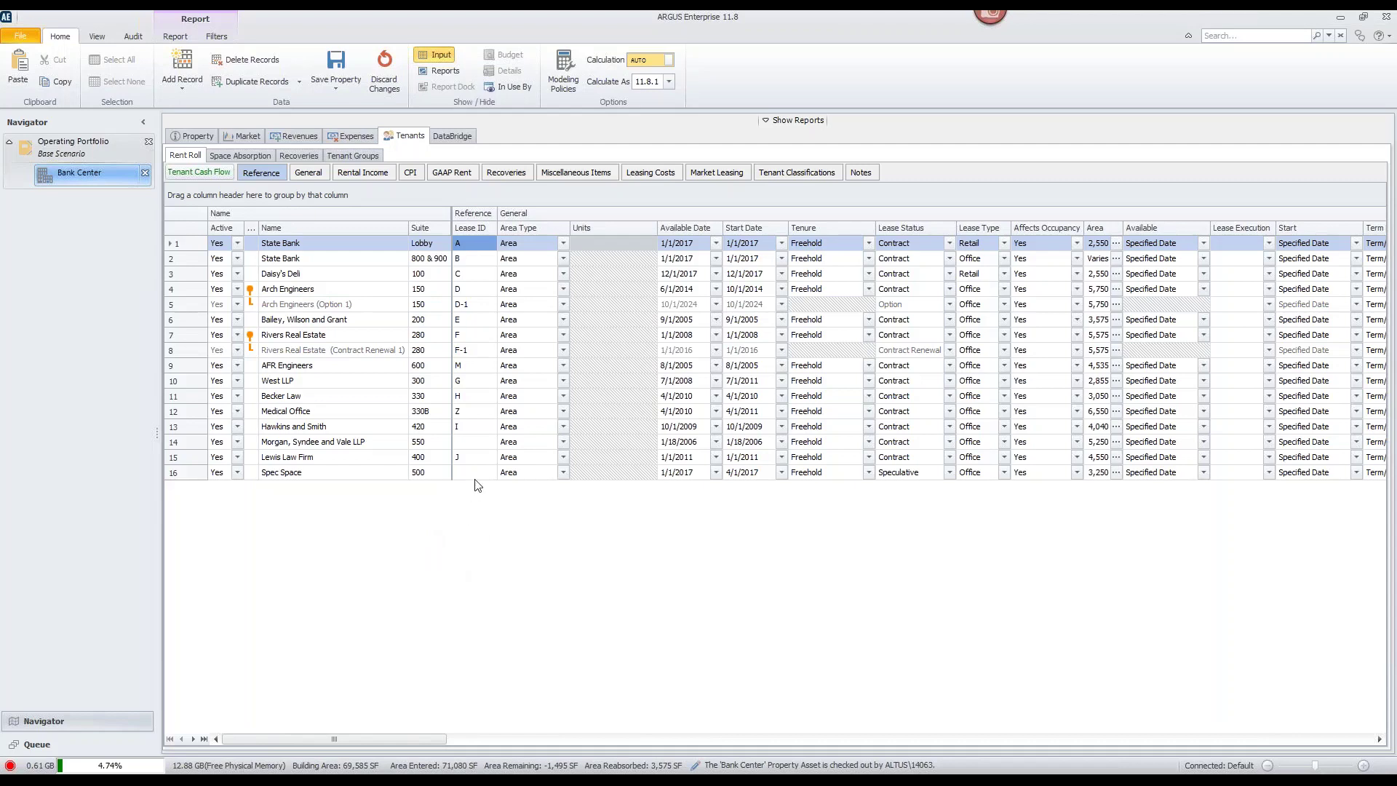
{"action": "left_click", "coordinate": [356, 136]}
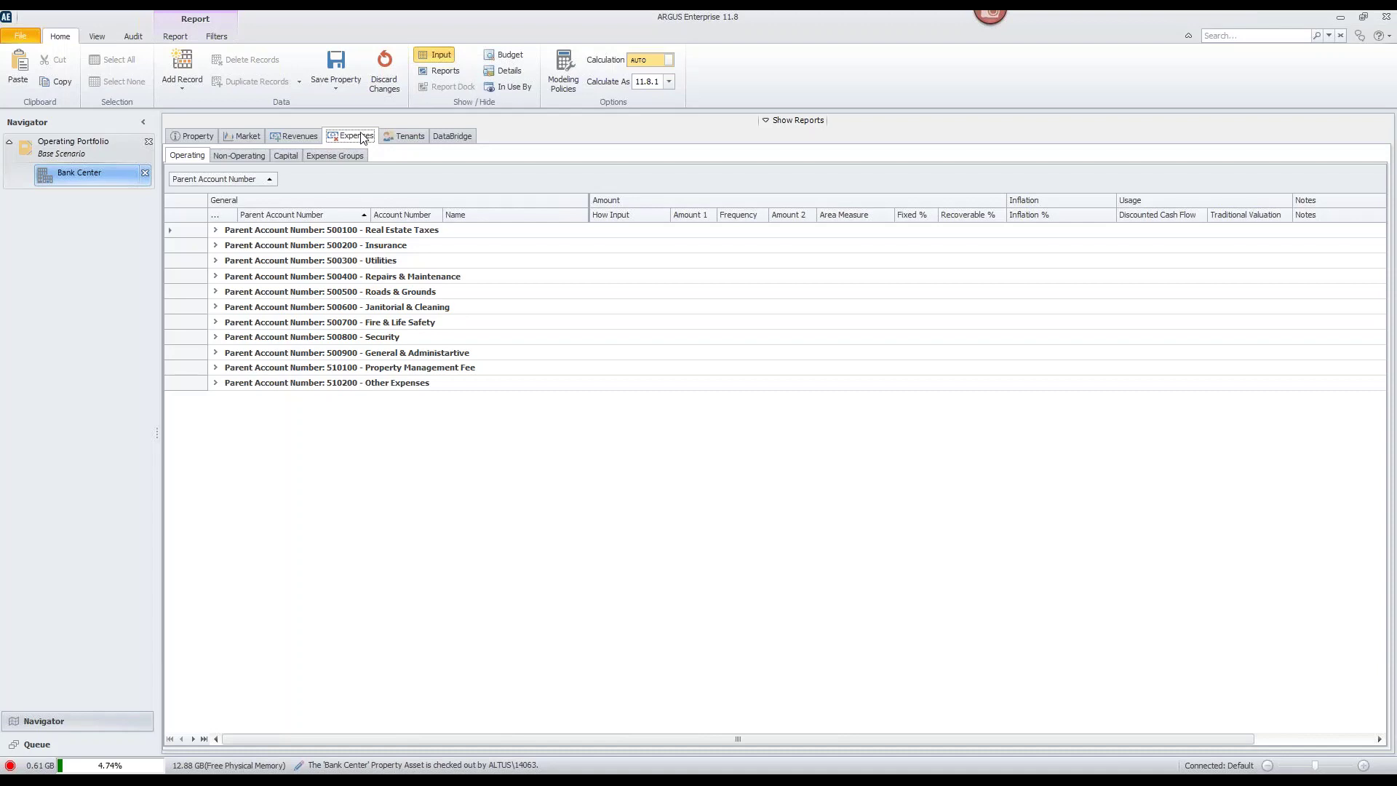
Show the operating expense budget without the accounts grid, with current budget year 2017-Jan to 2017-Dec and 4 years displayed
{"action": "left_click", "coordinate": [512, 58]}
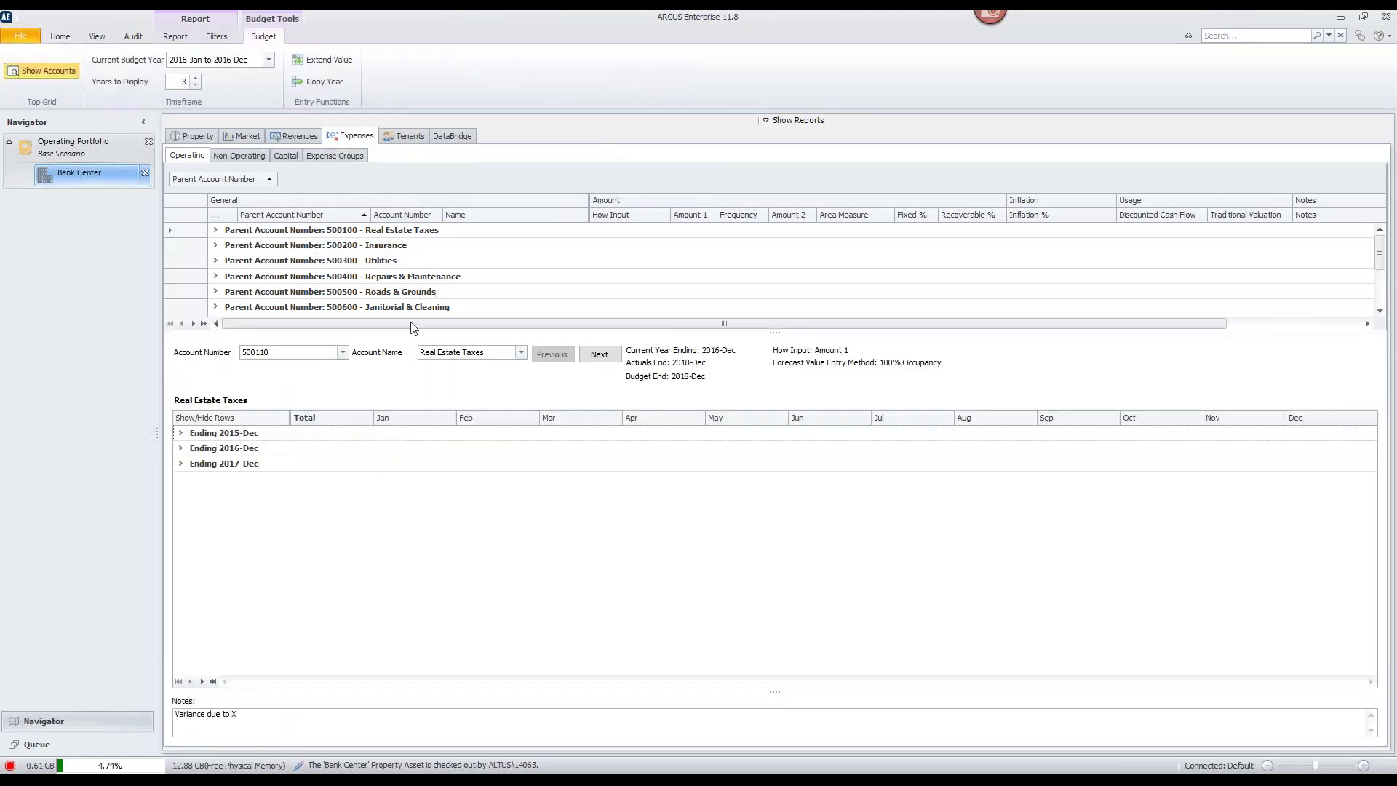
{"action": "left_click", "coordinate": [68, 75]}
{"action": "left_click", "coordinate": [266, 61]}
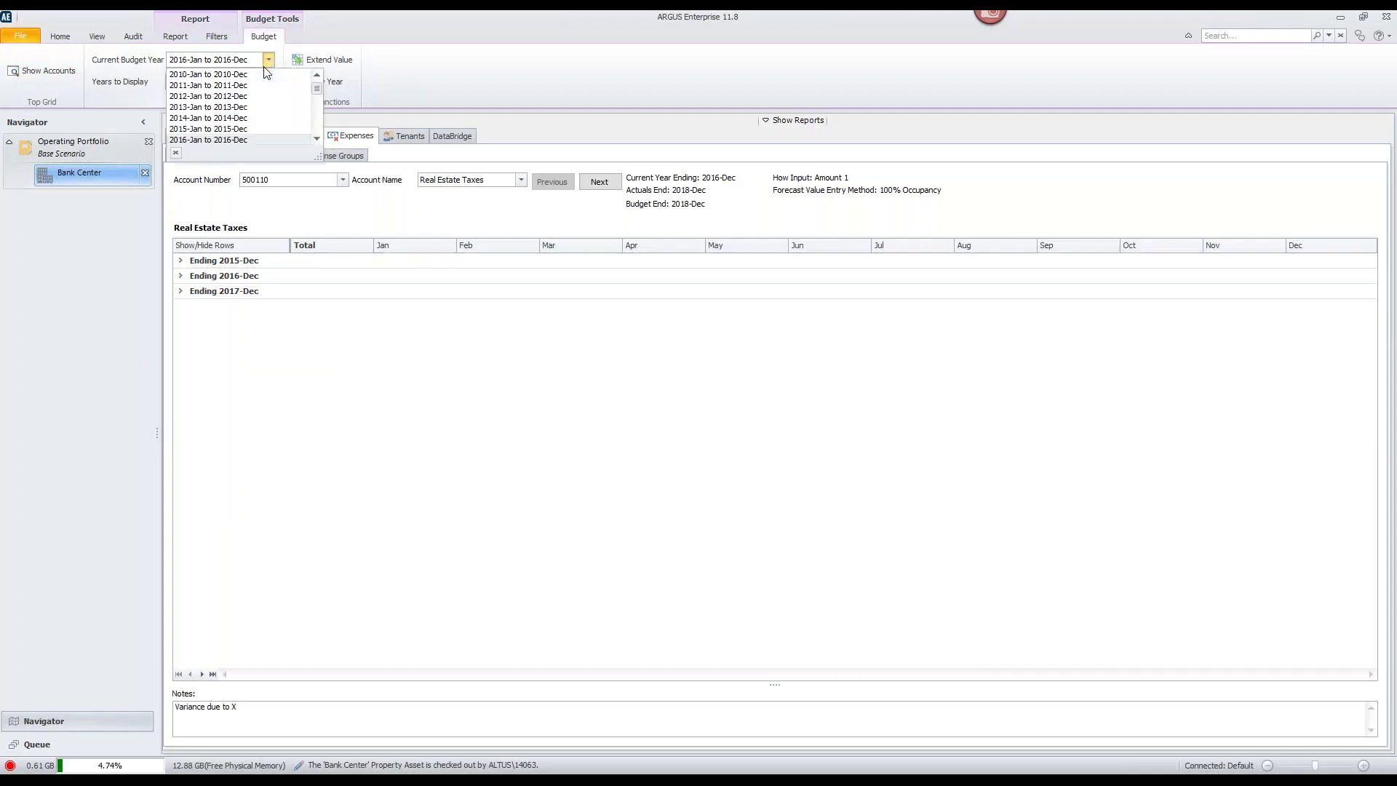
{"action": "left_click", "coordinate": [317, 138]}
{"action": "left_click", "coordinate": [317, 138]}
{"action": "left_click", "coordinate": [317, 139]}
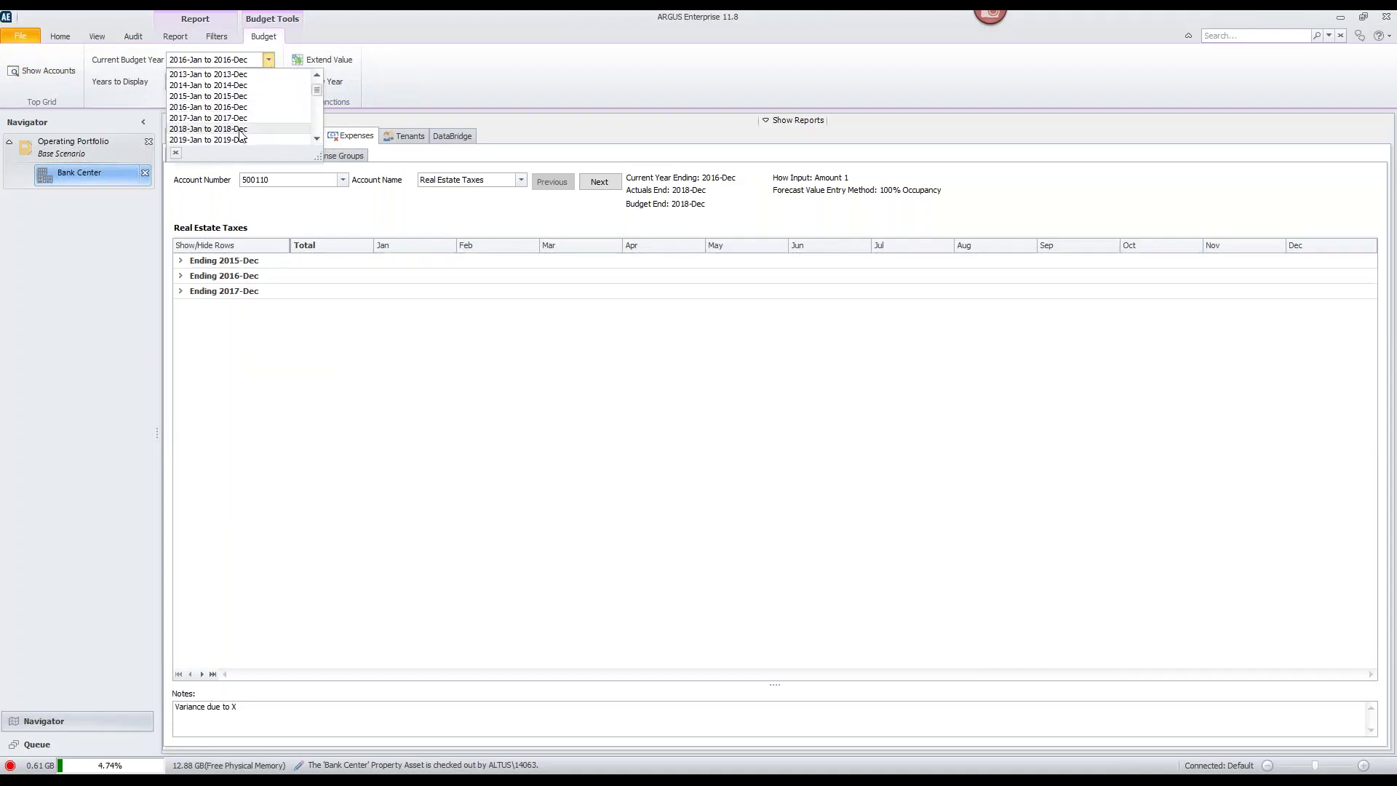
{"action": "left_click", "coordinate": [246, 118]}
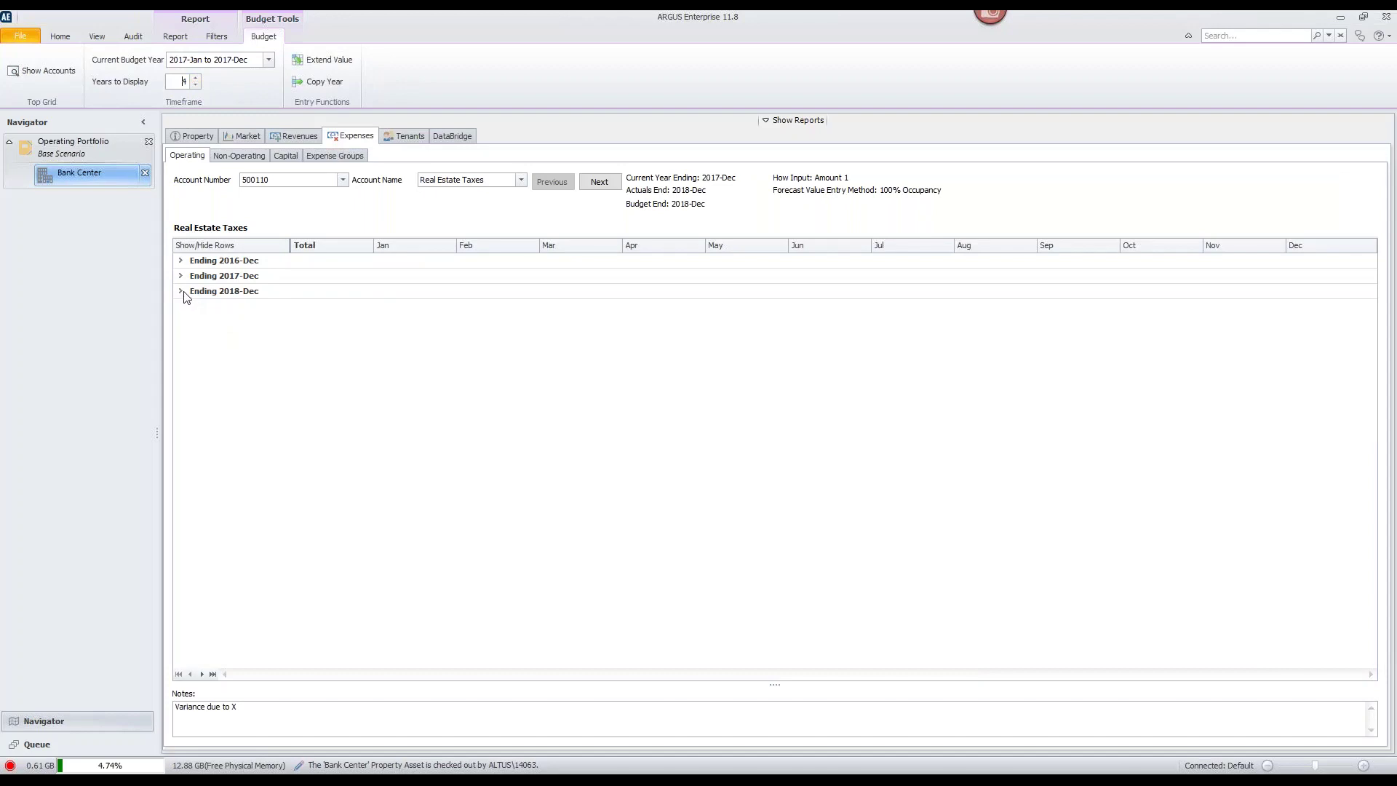
{"action": "key", "text": "Return"}
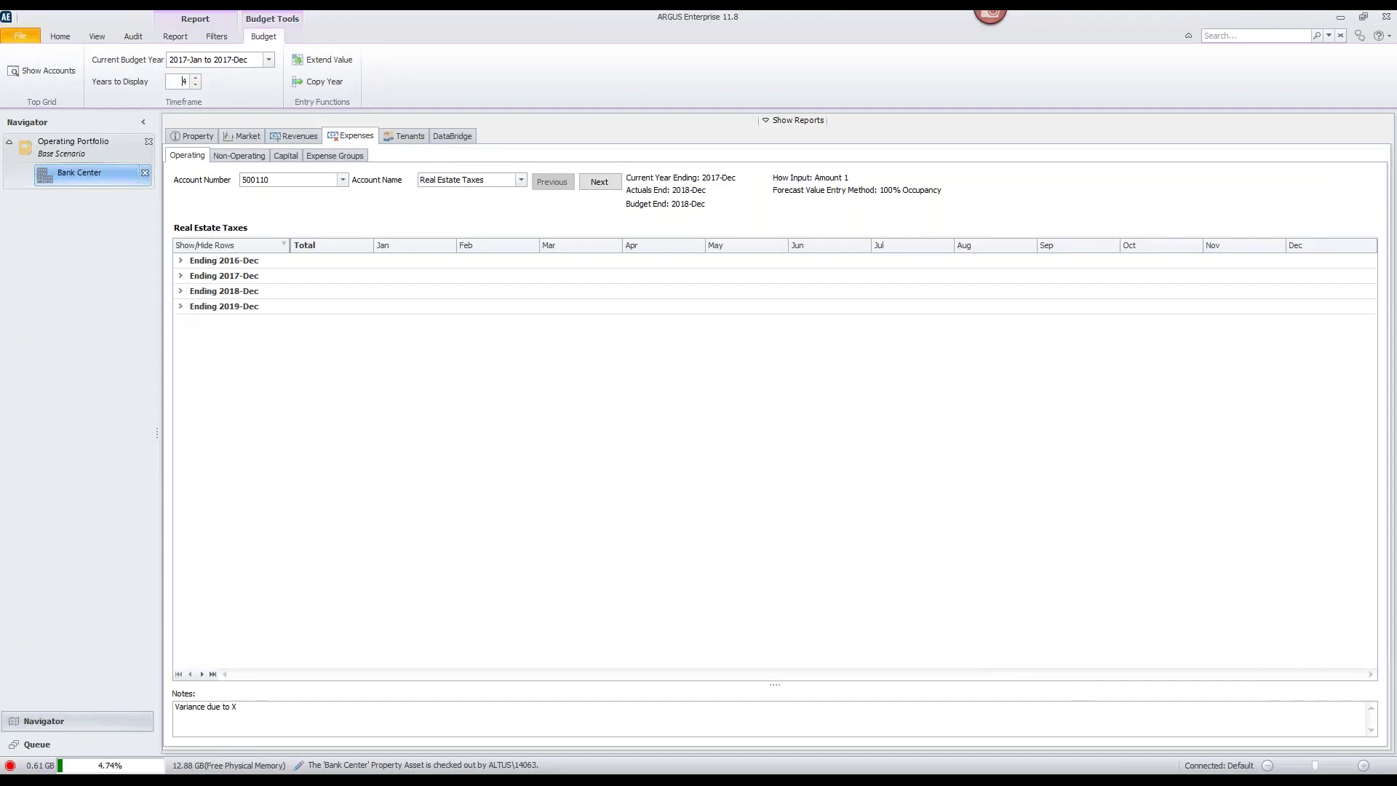
Expand the Real Estate Taxes years ending 2017-Dec, 2018-Dec and 2019-Dec to compare budget, actuals and forecast, and check the account's notes
{"action": "left_click", "coordinate": [181, 276]}
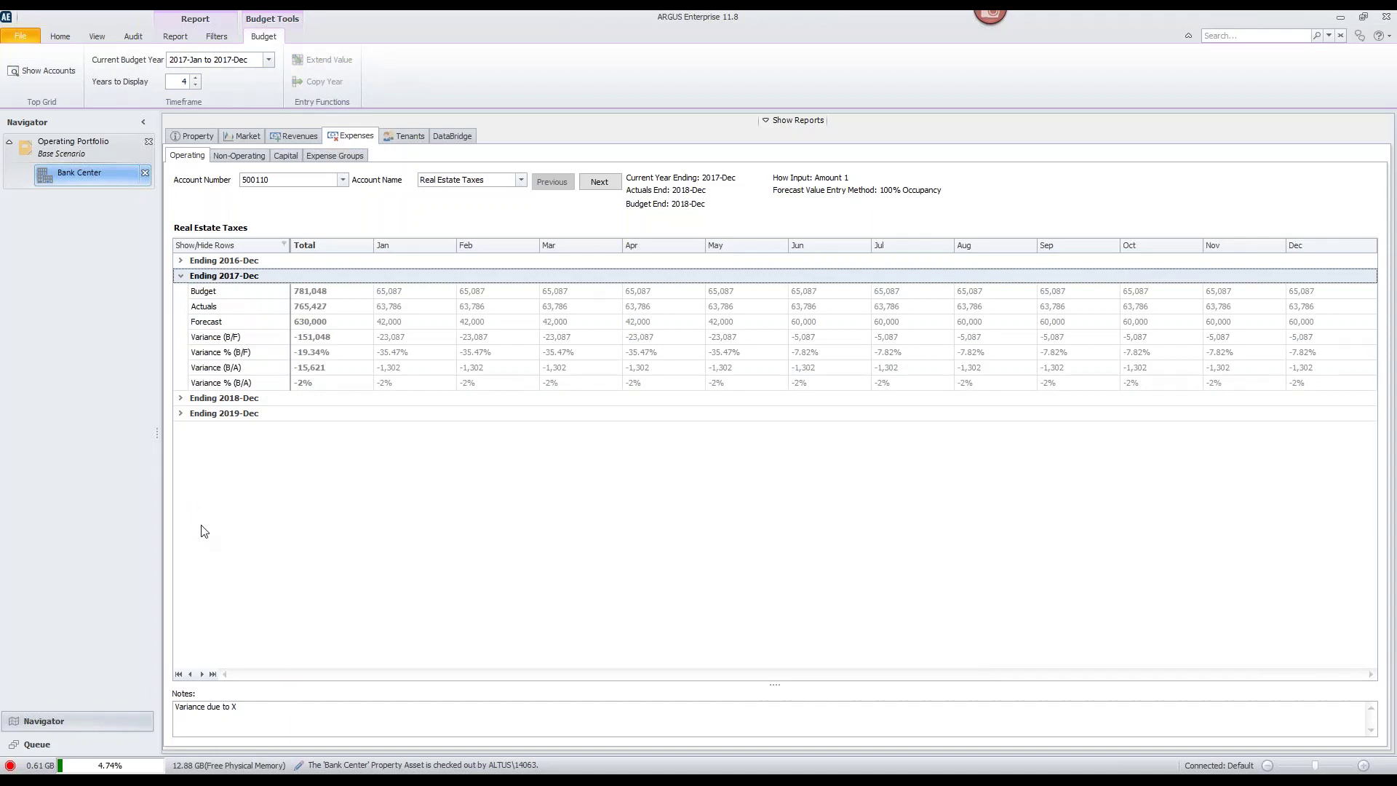
{"action": "left_click", "coordinate": [181, 414]}
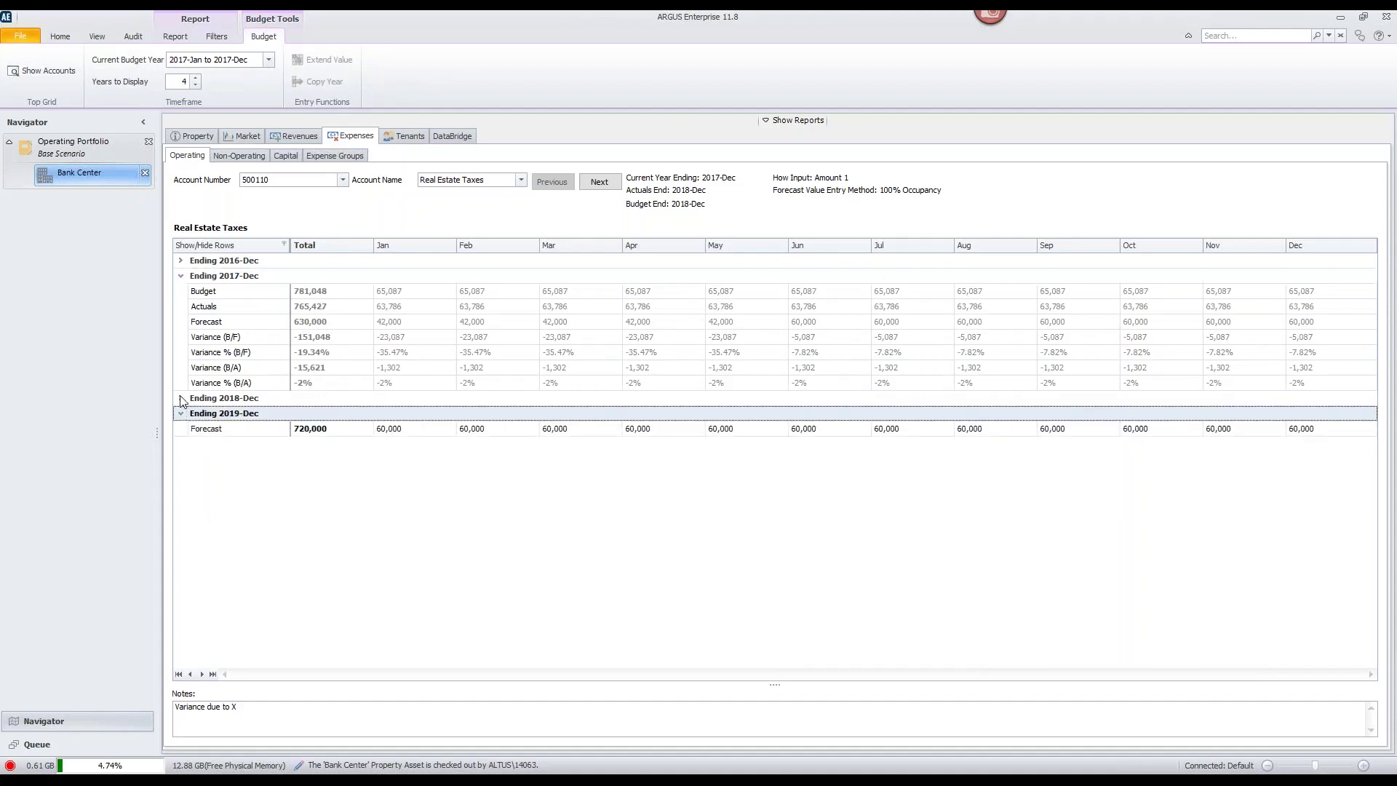
{"action": "left_click", "coordinate": [180, 399]}
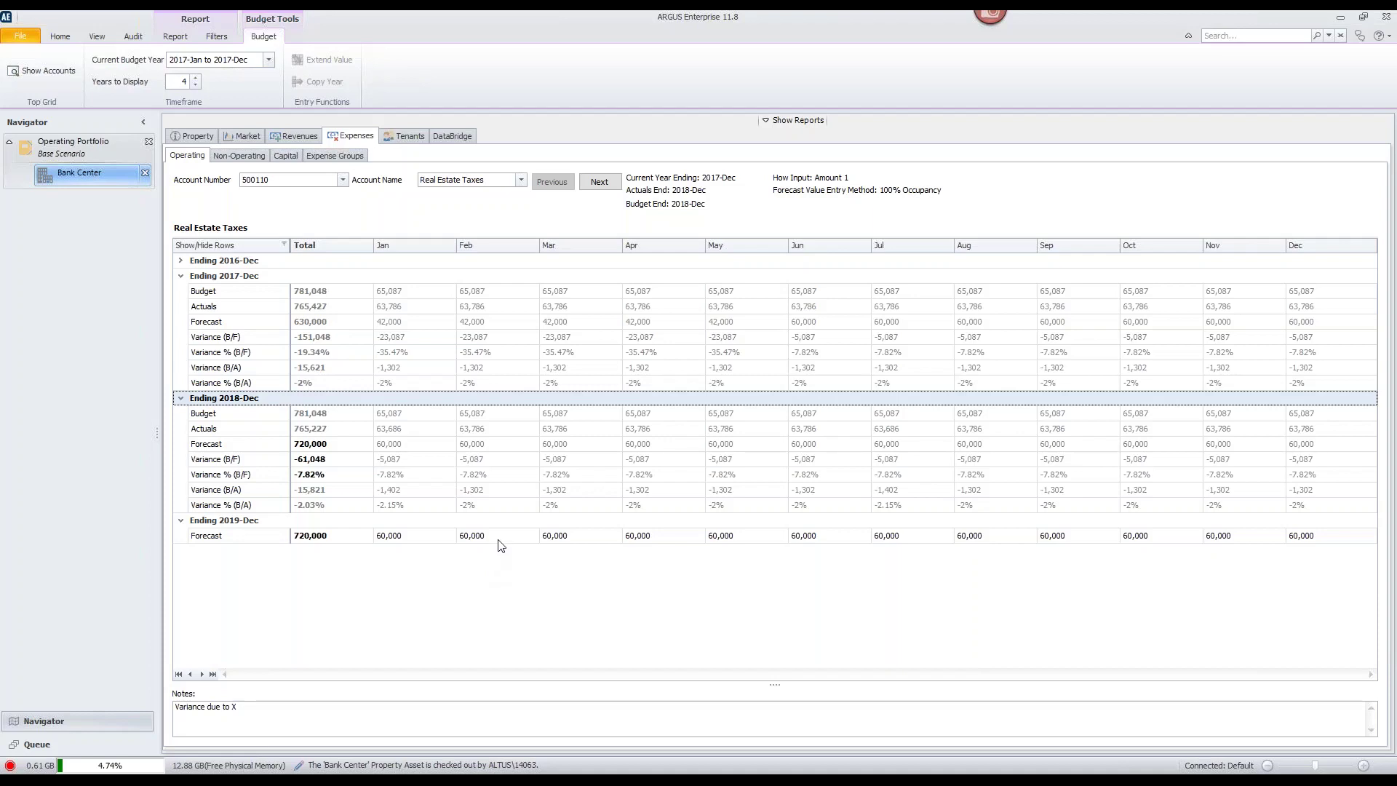
{"action": "left_click", "coordinate": [405, 535]}
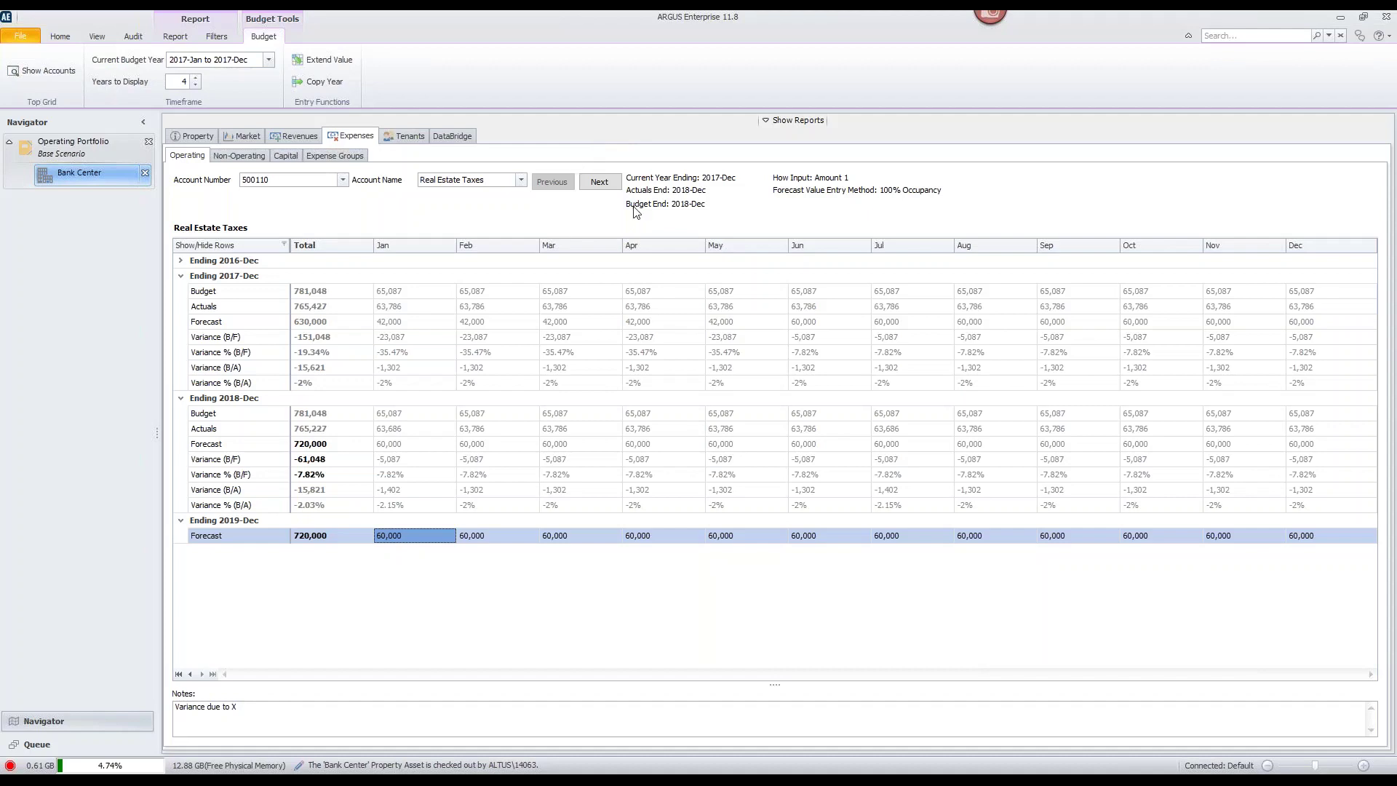
{"action": "left_click", "coordinate": [297, 702]}
Close the budget view and open the monthly Amount 1 values of Liability Insurance within the Insurance expenses
{"action": "left_click", "coordinate": [60, 37]}
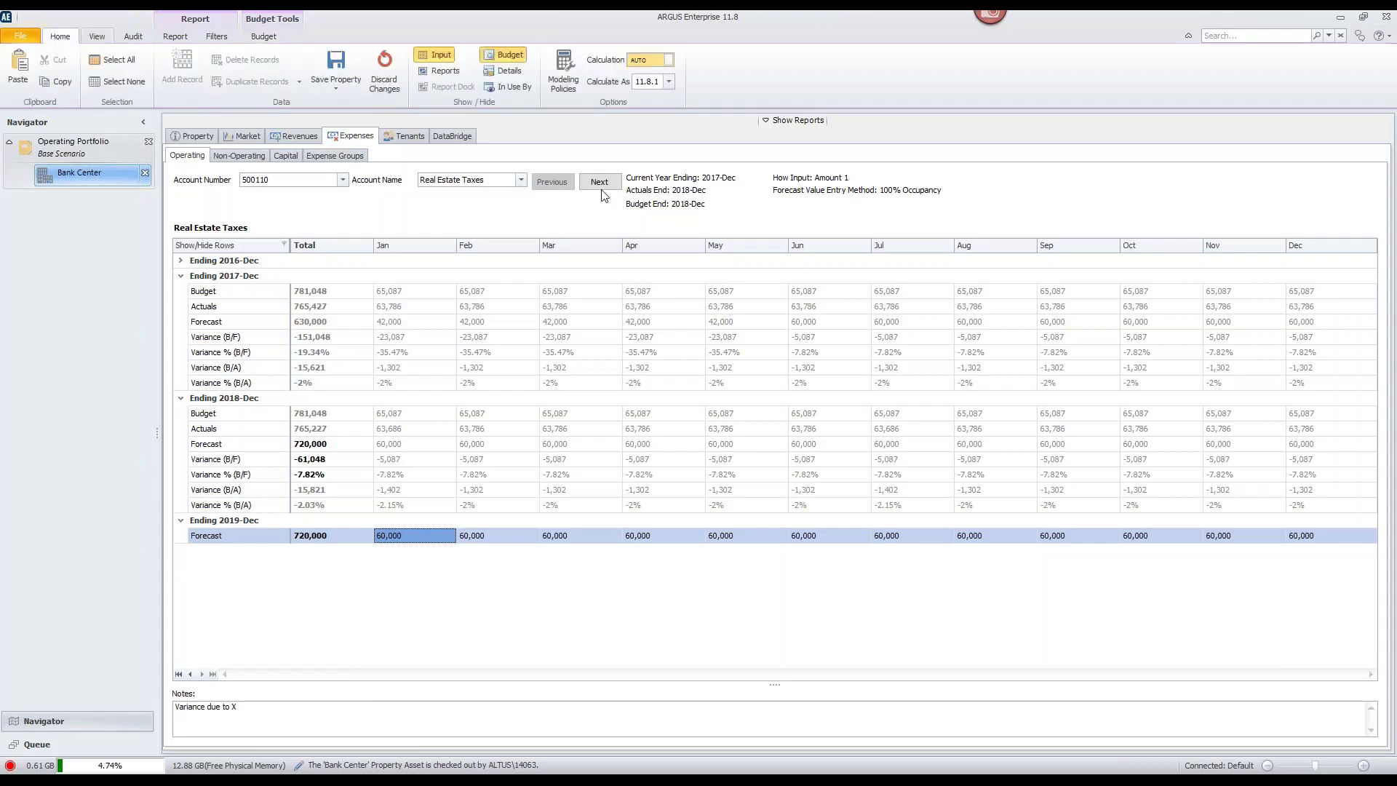
{"action": "left_click", "coordinate": [508, 52]}
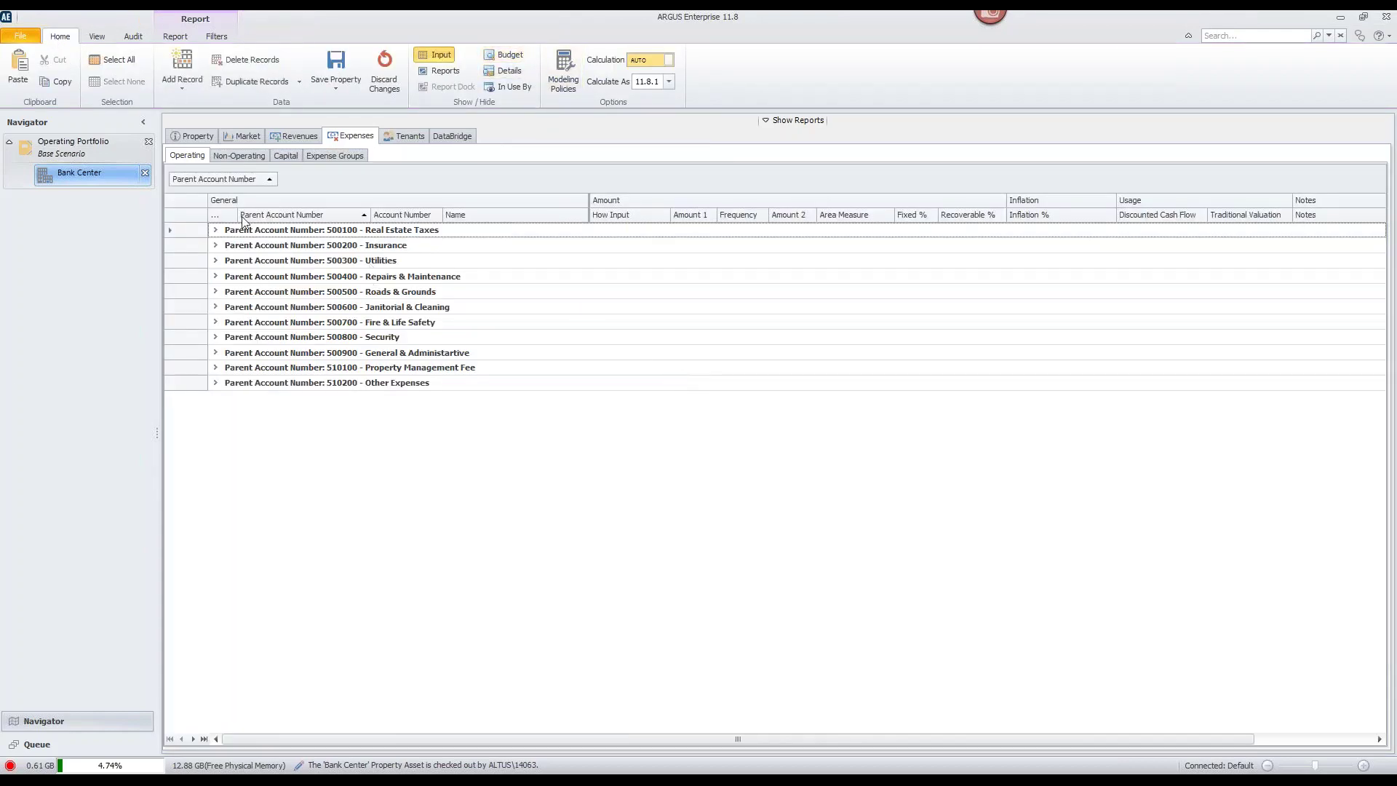
{"action": "double_click", "coordinate": [266, 231]}
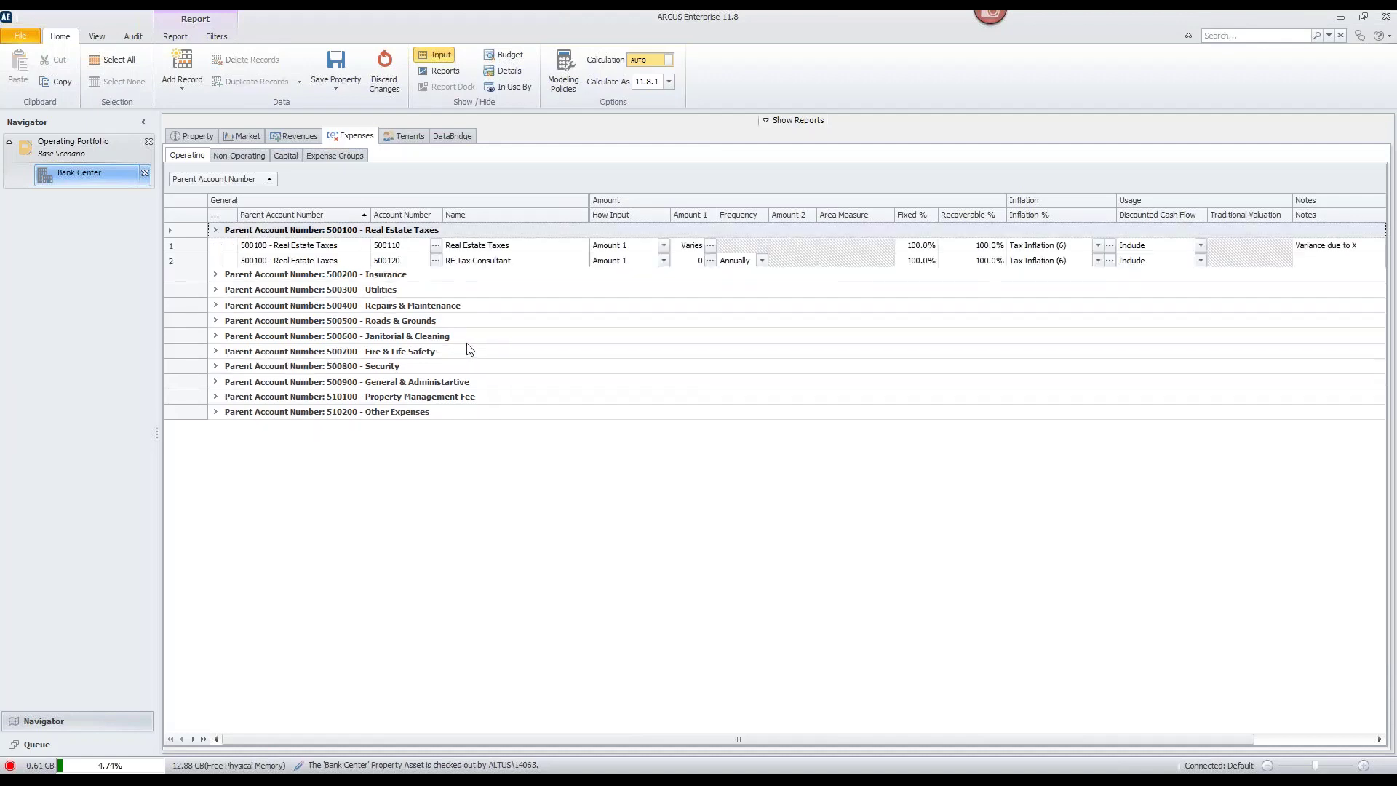
{"action": "left_click", "coordinate": [710, 247]}
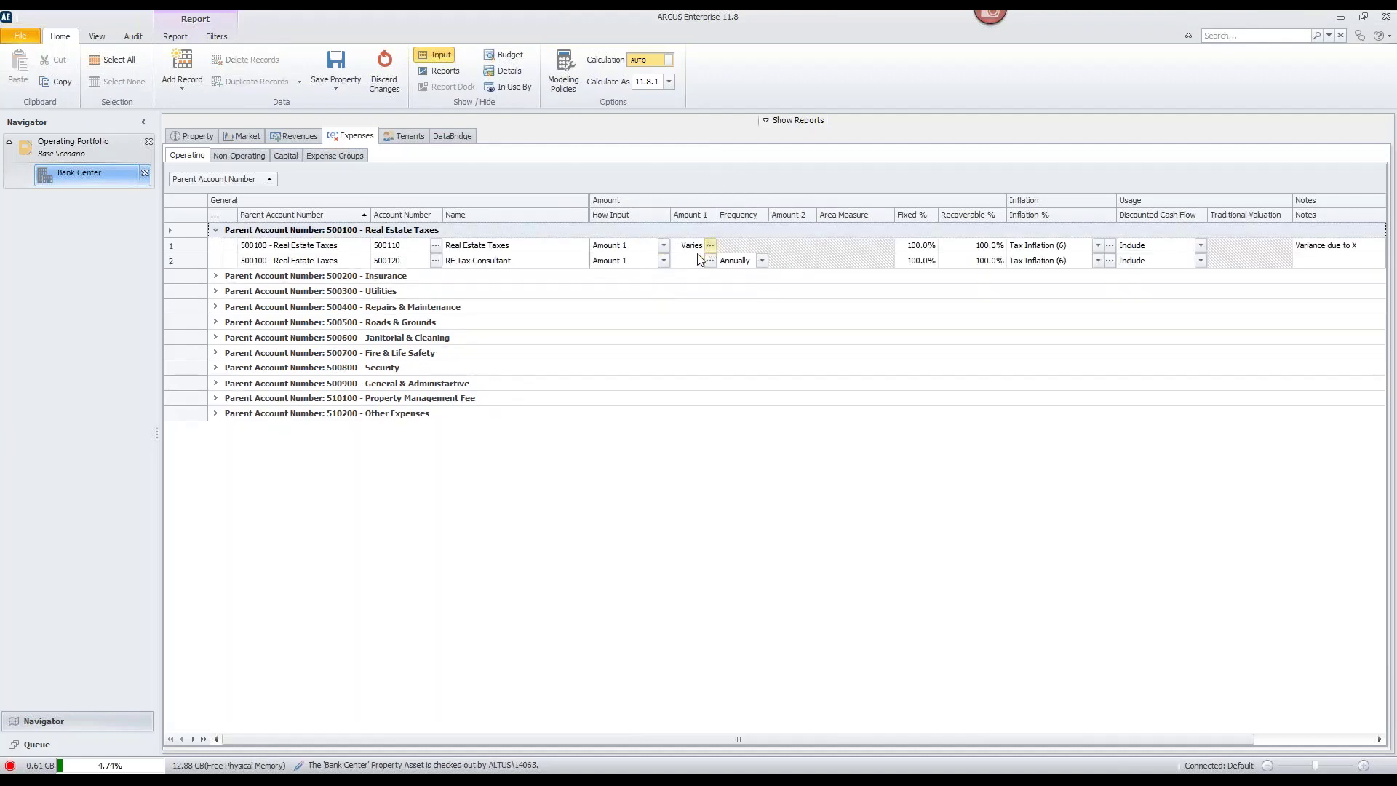
{"action": "left_click", "coordinate": [216, 277]}
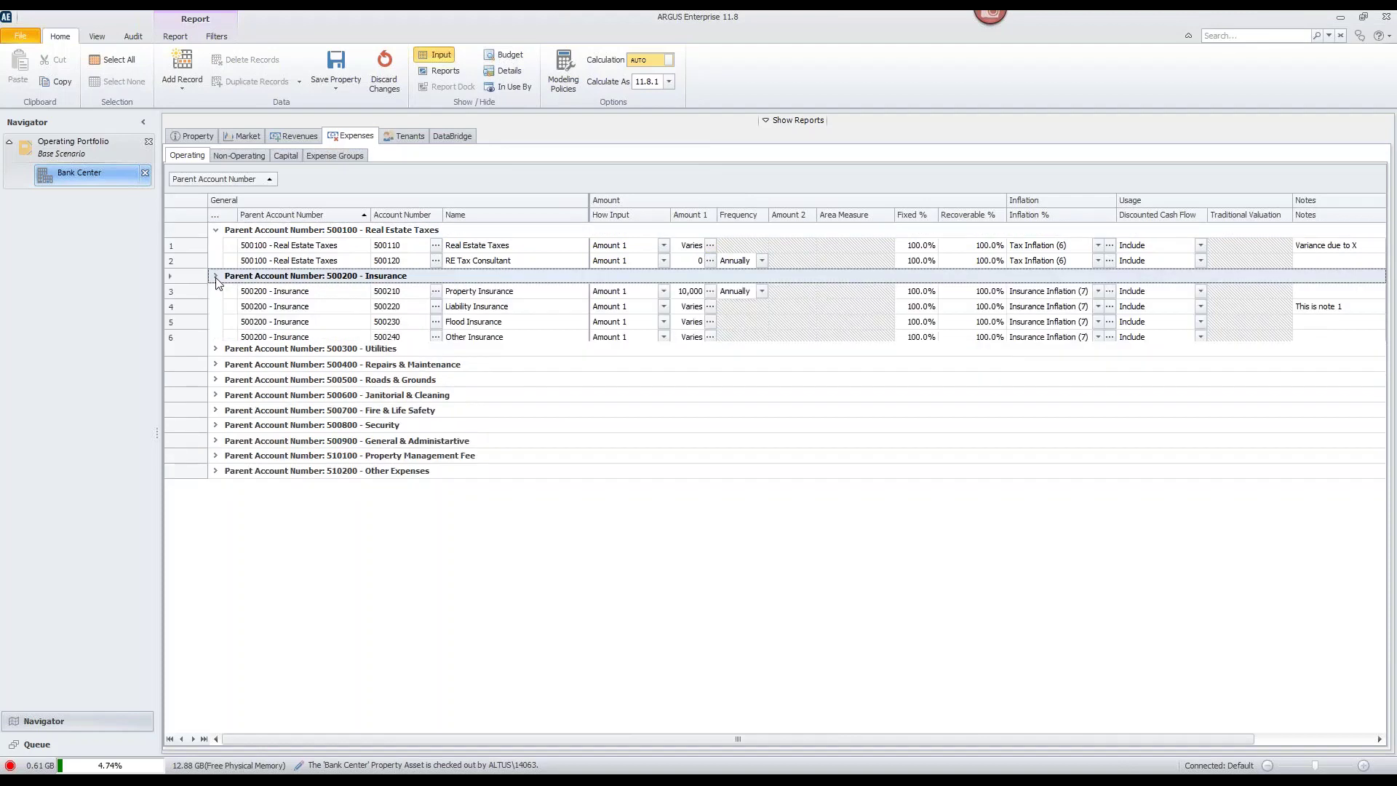
{"action": "left_click", "coordinate": [711, 306]}
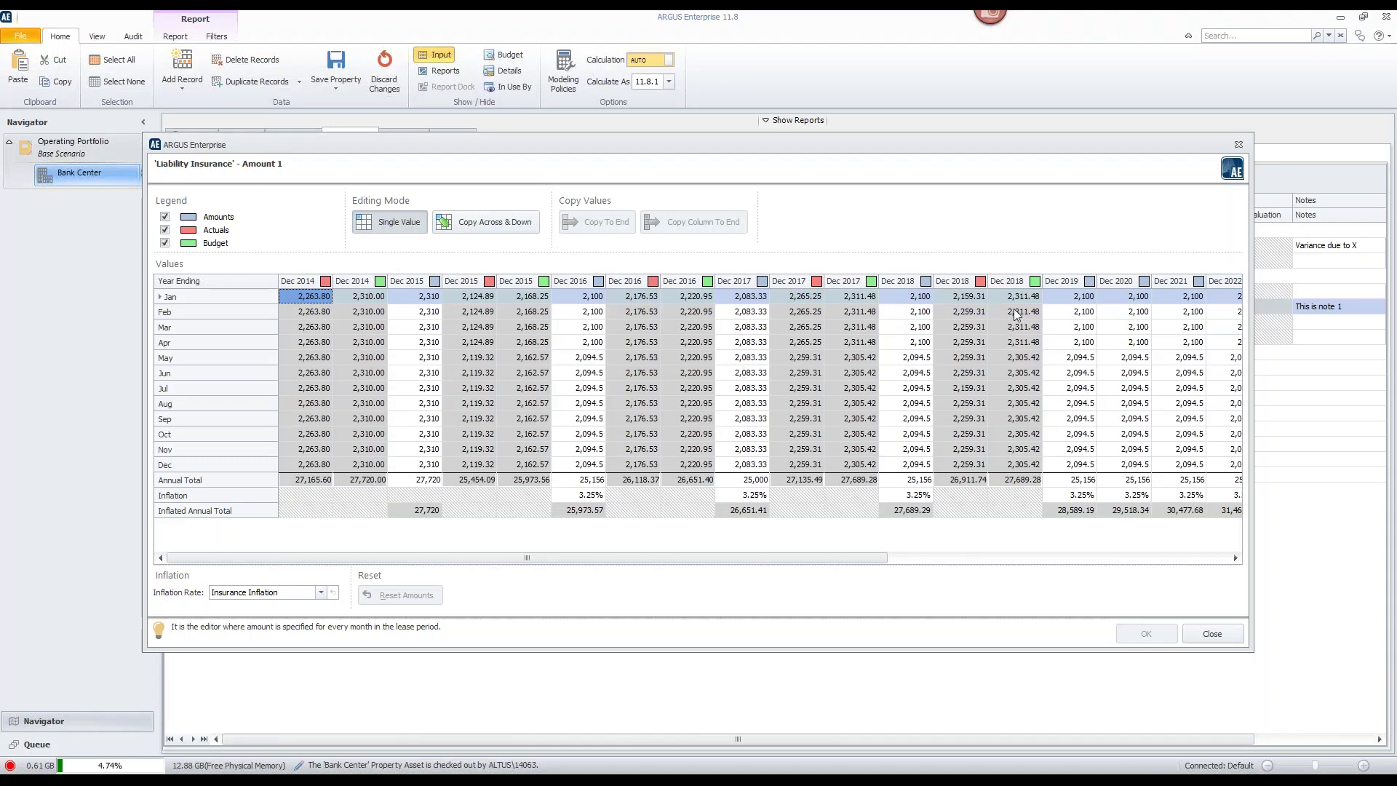
Copy Liability Insurance's January to December budget values for Dec 2018 into the Dec 2019 amounts
{"action": "left_click_drag", "start_coordinate": [1022, 299], "coordinate": [1022, 466]}
{"action": "key", "text": "ctrl+c"}
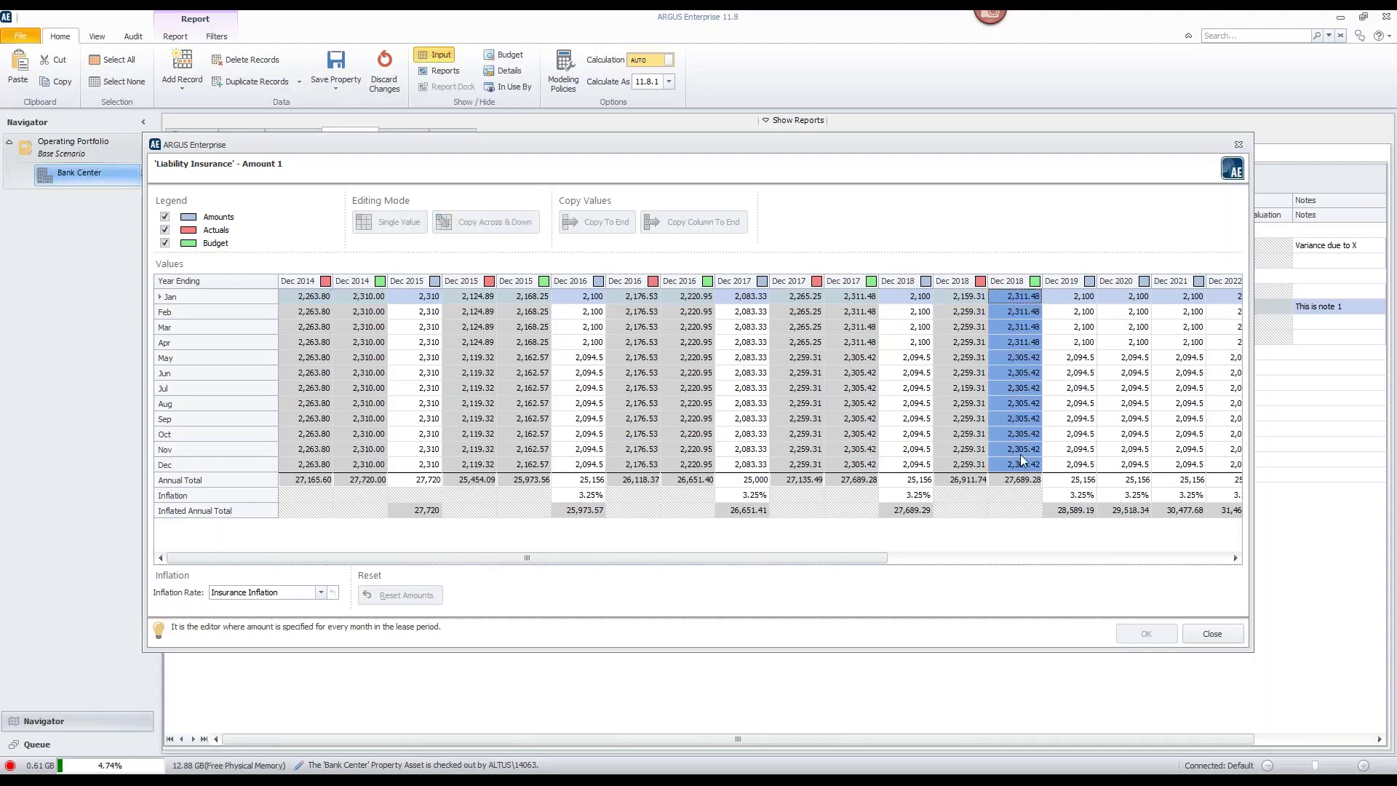
{"action": "scroll", "coordinate": [925, 550], "scroll_direction": "right", "scroll_amount": 1}
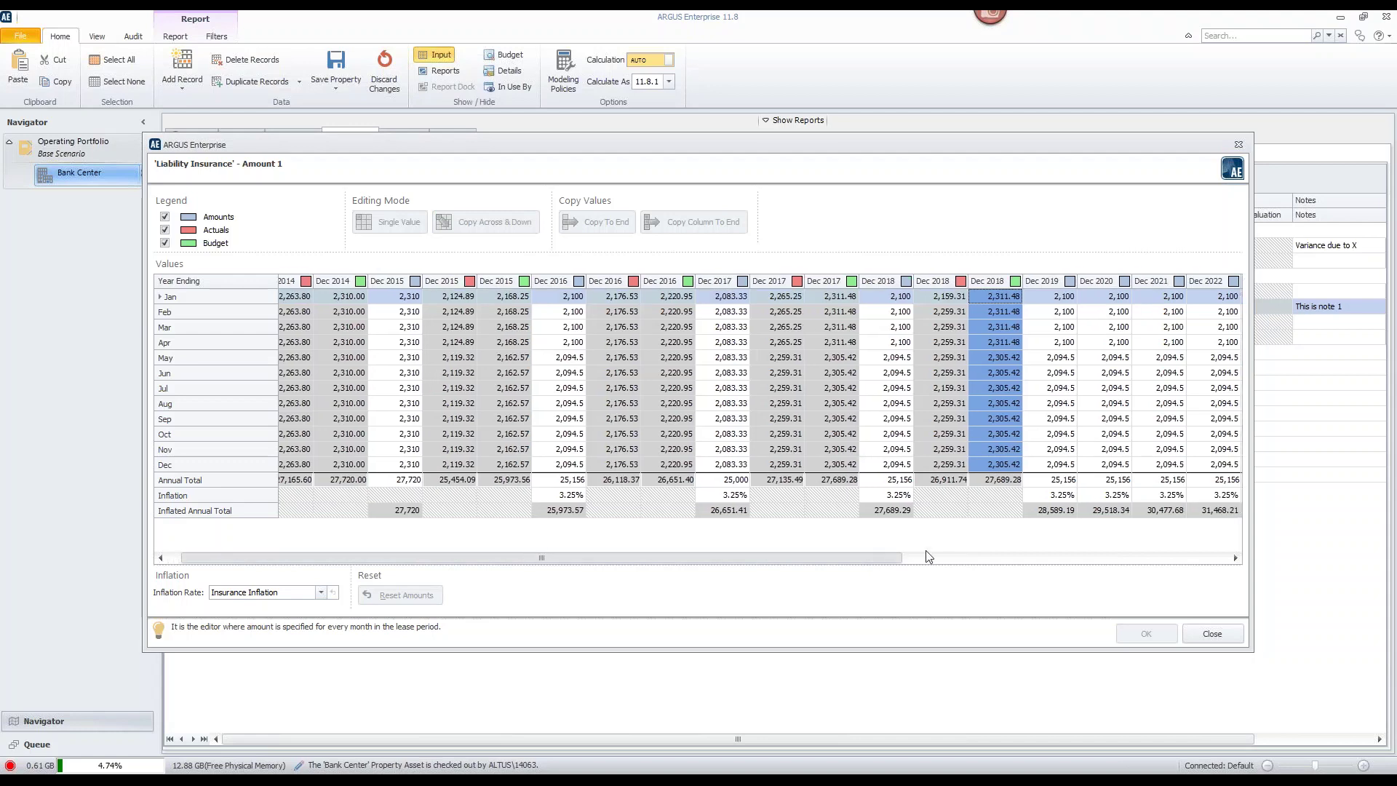
{"action": "scroll", "coordinate": [926, 550], "scroll_direction": "right", "scroll_amount": 2}
{"action": "left_click", "coordinate": [931, 296]}
{"action": "key", "text": "ctrl+v"}
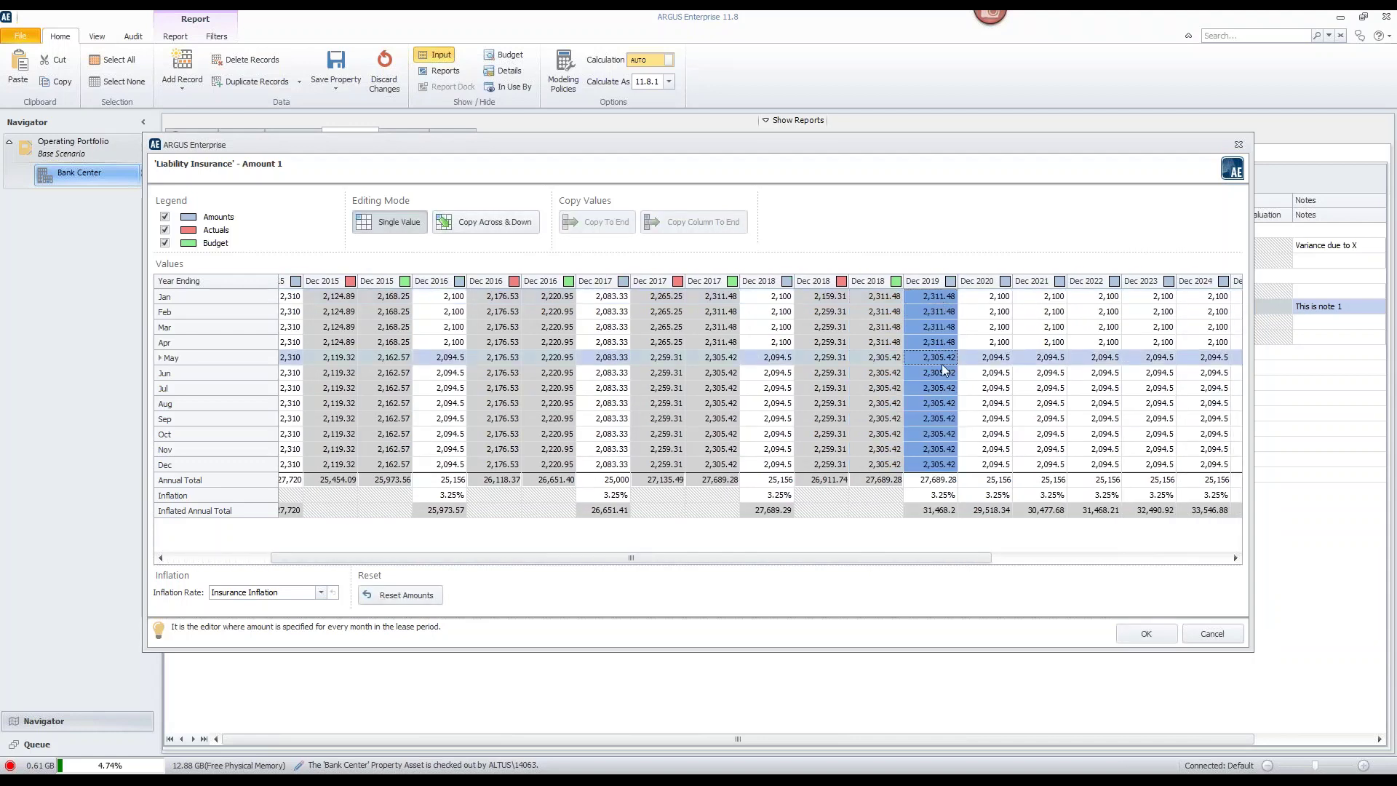
Copy the Dec 2019 amounts column through to the final year and accept the Liability Insurance amounts
{"action": "left_click", "coordinate": [938, 449]}
{"action": "left_click", "coordinate": [698, 222]}
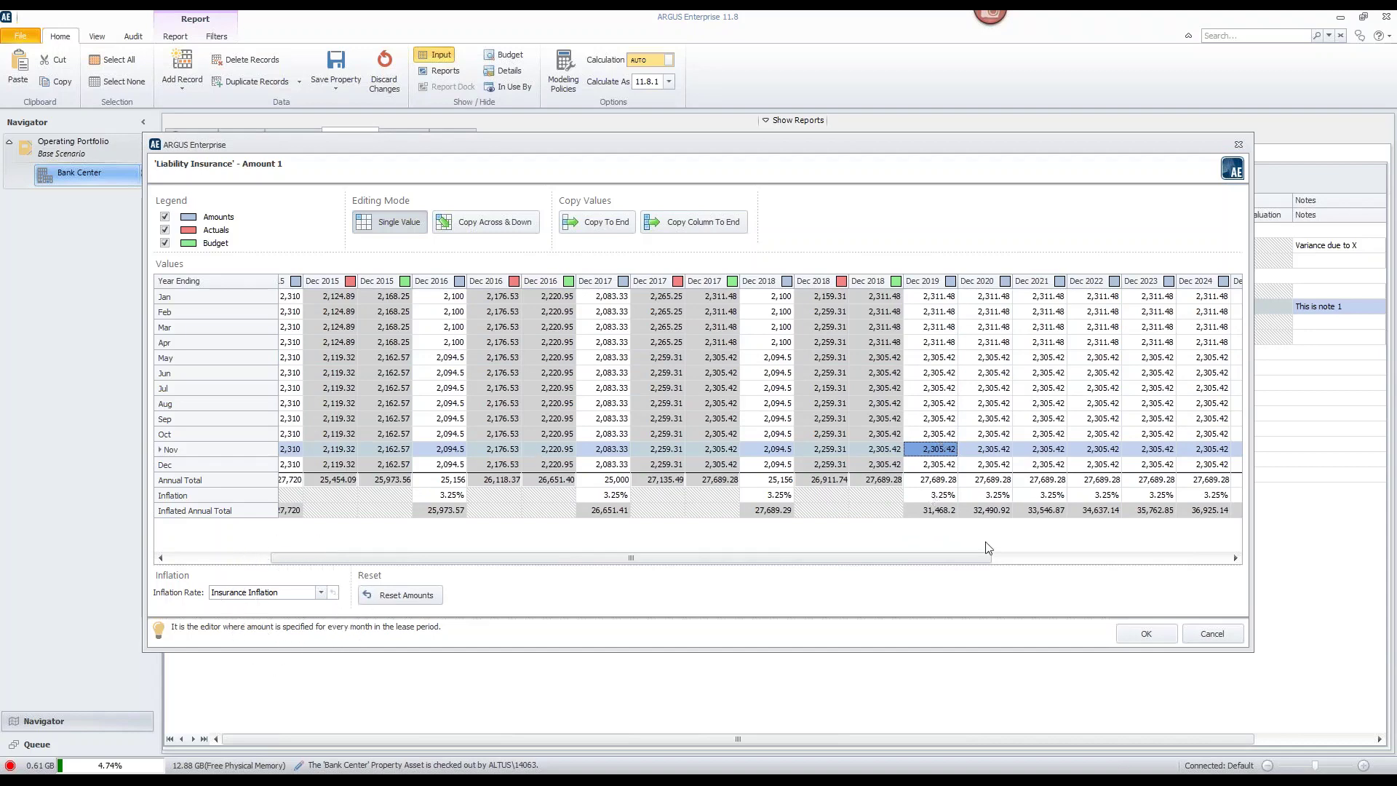
{"action": "left_click", "coordinate": [1150, 631]}
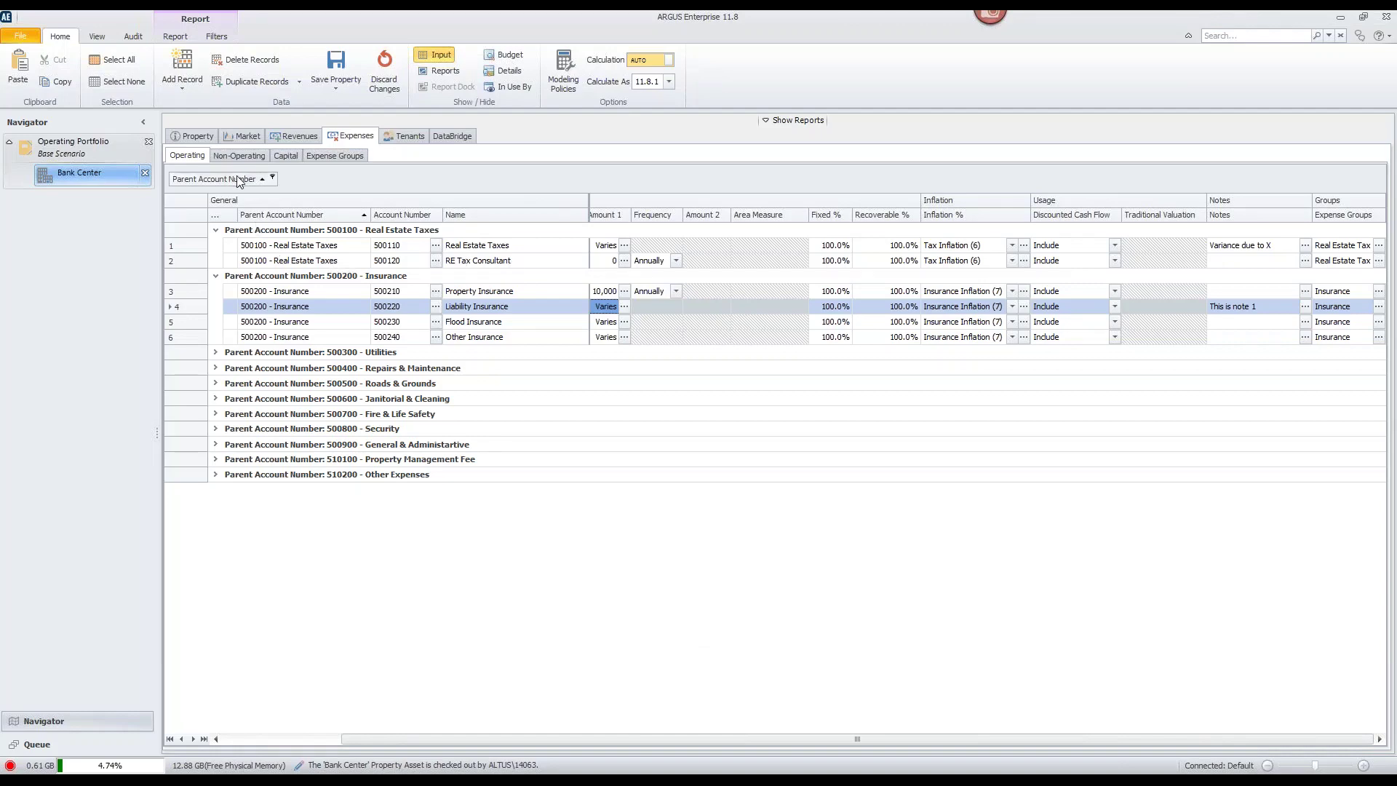
Remove the Parent Account Number grouping to list all operating expenses individually, and group them by Parent Account Number again
{"action": "left_click_drag", "start_coordinate": [237, 176], "coordinate": [293, 240]}
{"action": "left_click_drag", "start_coordinate": [296, 418], "coordinate": [301, 473]}
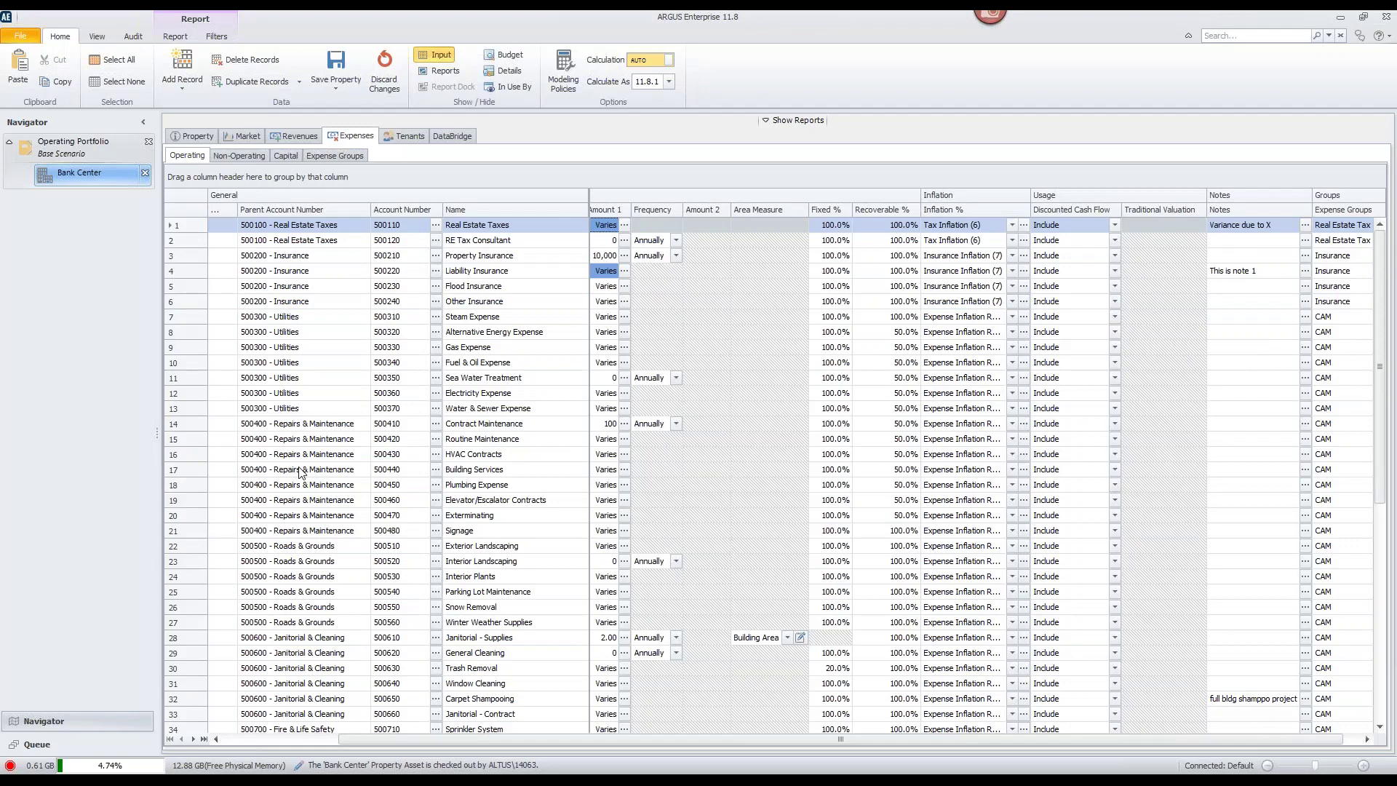
{"action": "left_click_drag", "start_coordinate": [316, 211], "coordinate": [303, 179]}
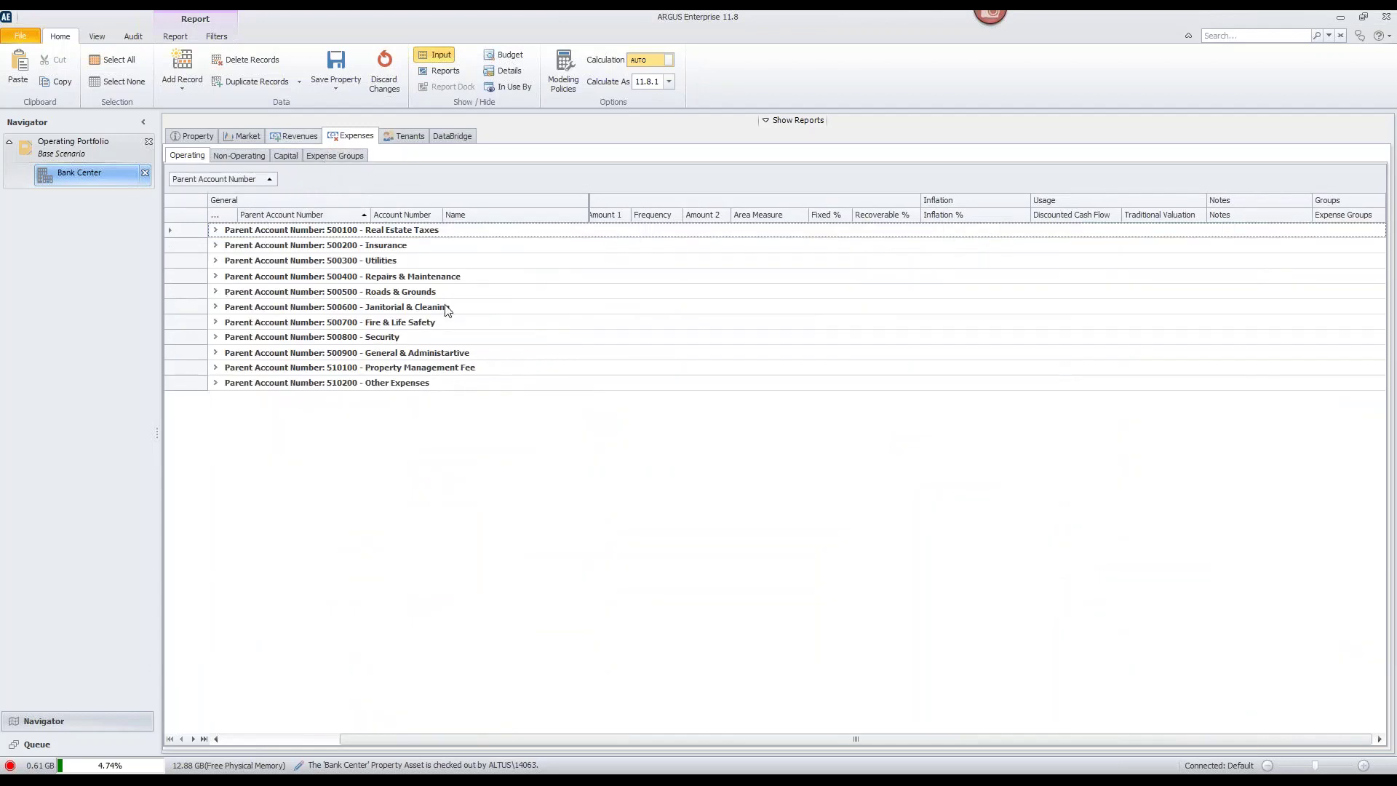
Look over Bank Center's miscellaneous revenues and market leasing assumptions, and save the property
{"action": "key", "text": "ctrl+shift+Tab"}
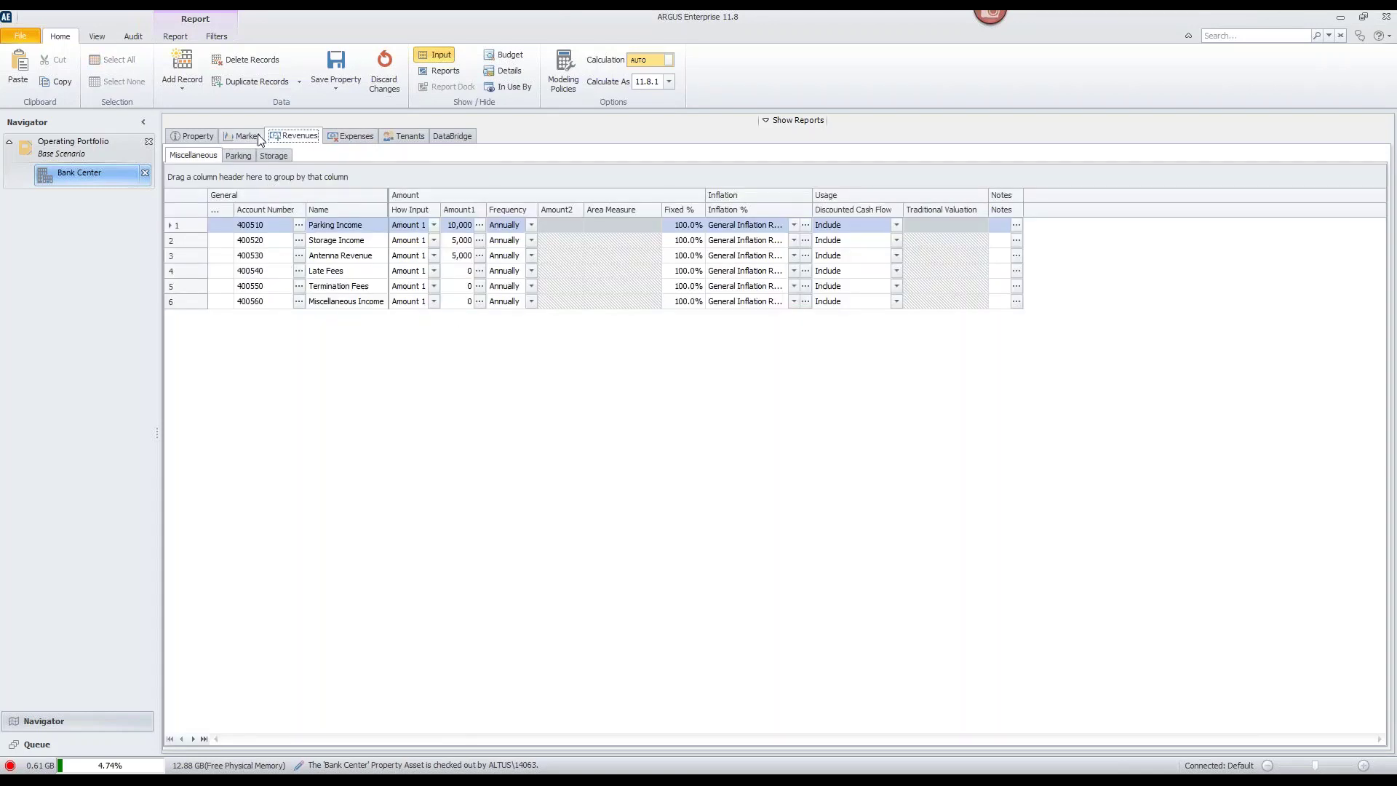
{"action": "key", "text": "ctrl+shift+Tab"}
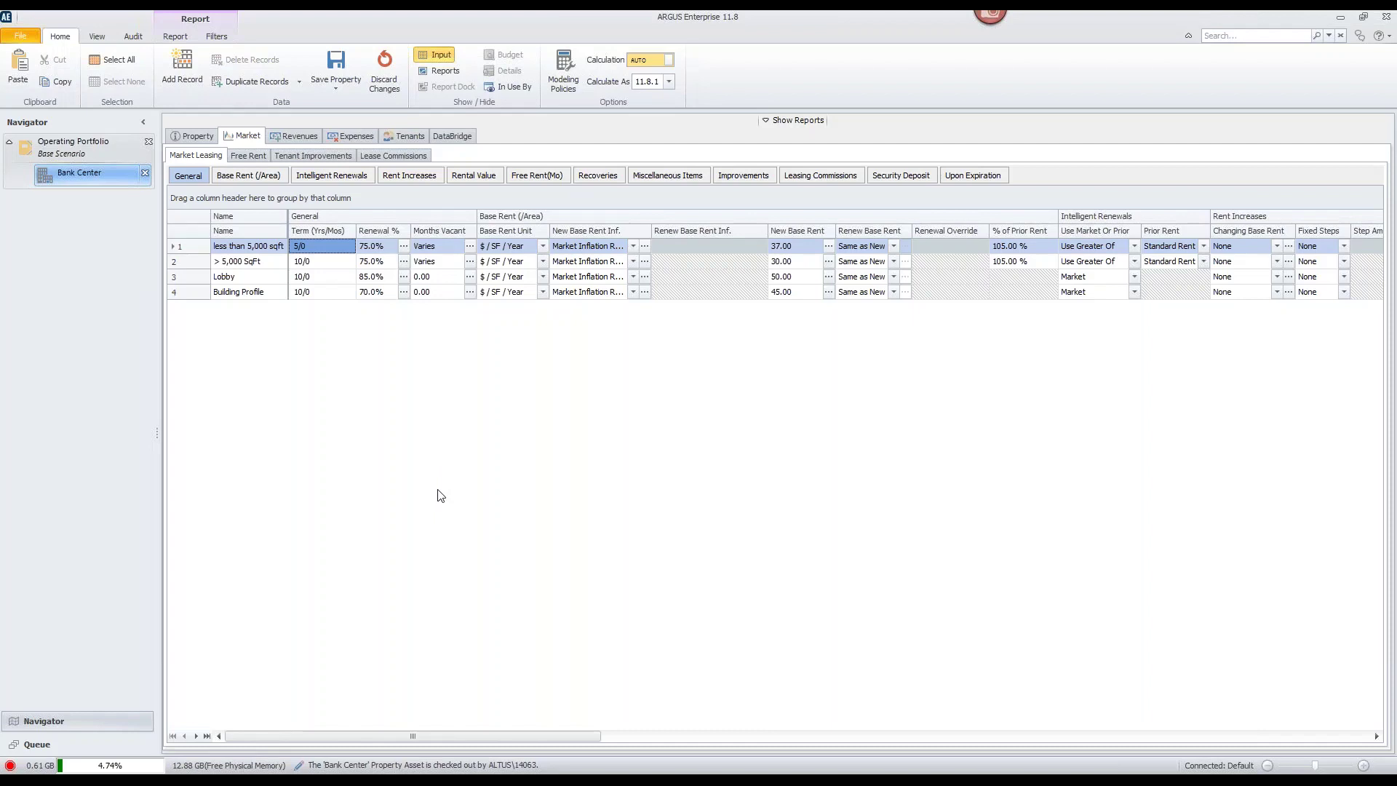
{"action": "left_click", "coordinate": [328, 59]}
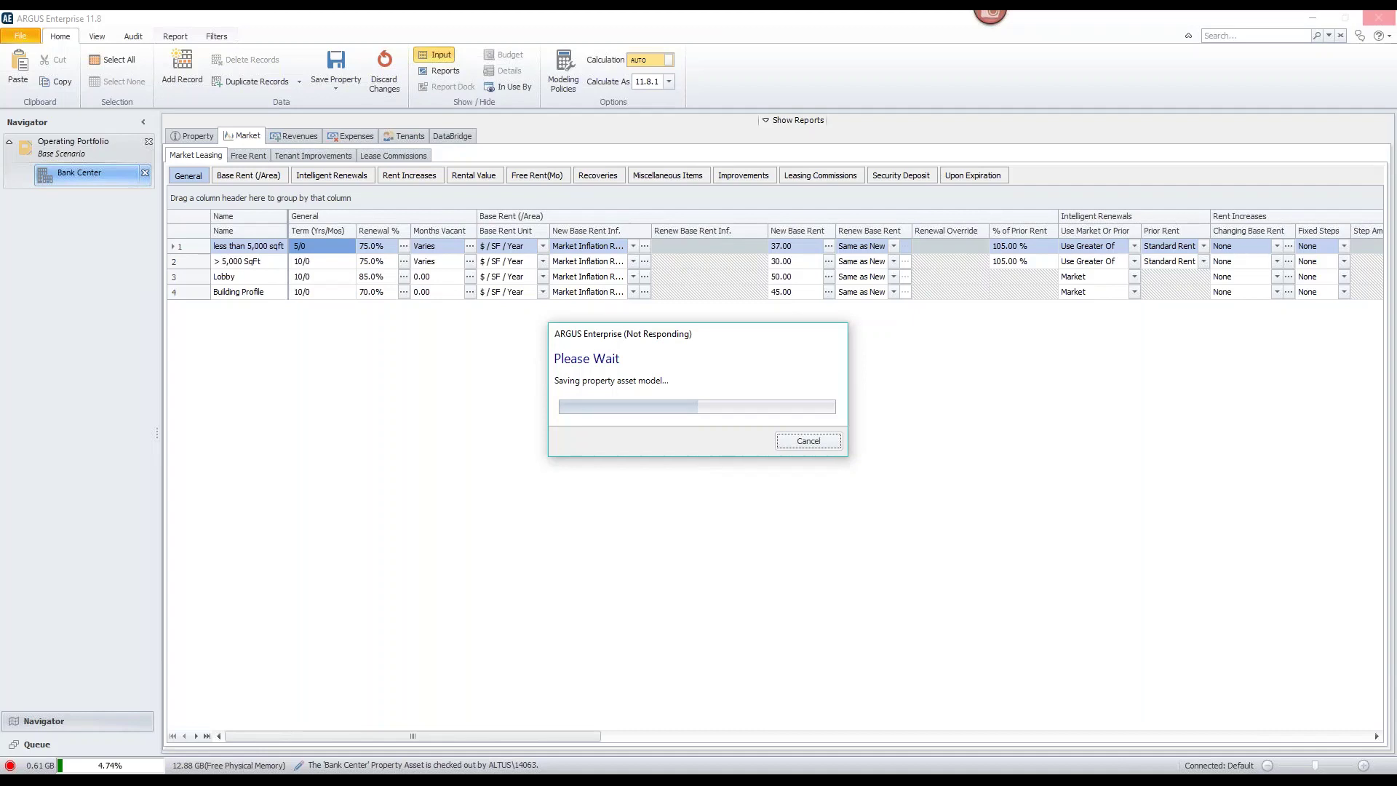
Return to the Operating Portfolio, remove the Asset Manager AM 1 filter and review the properties' workflow statuses
{"action": "left_click", "coordinate": [112, 151]}
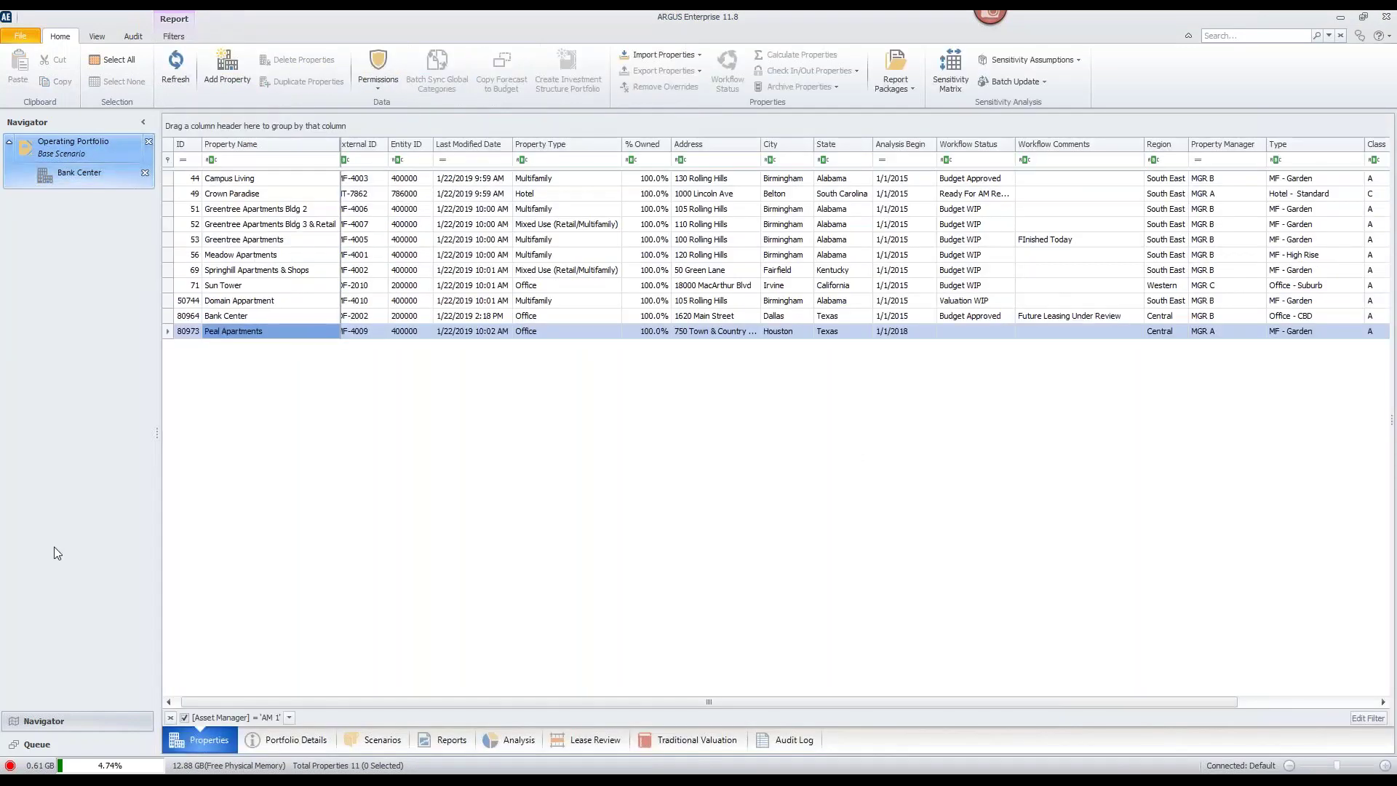
{"action": "left_click", "coordinate": [170, 718]}
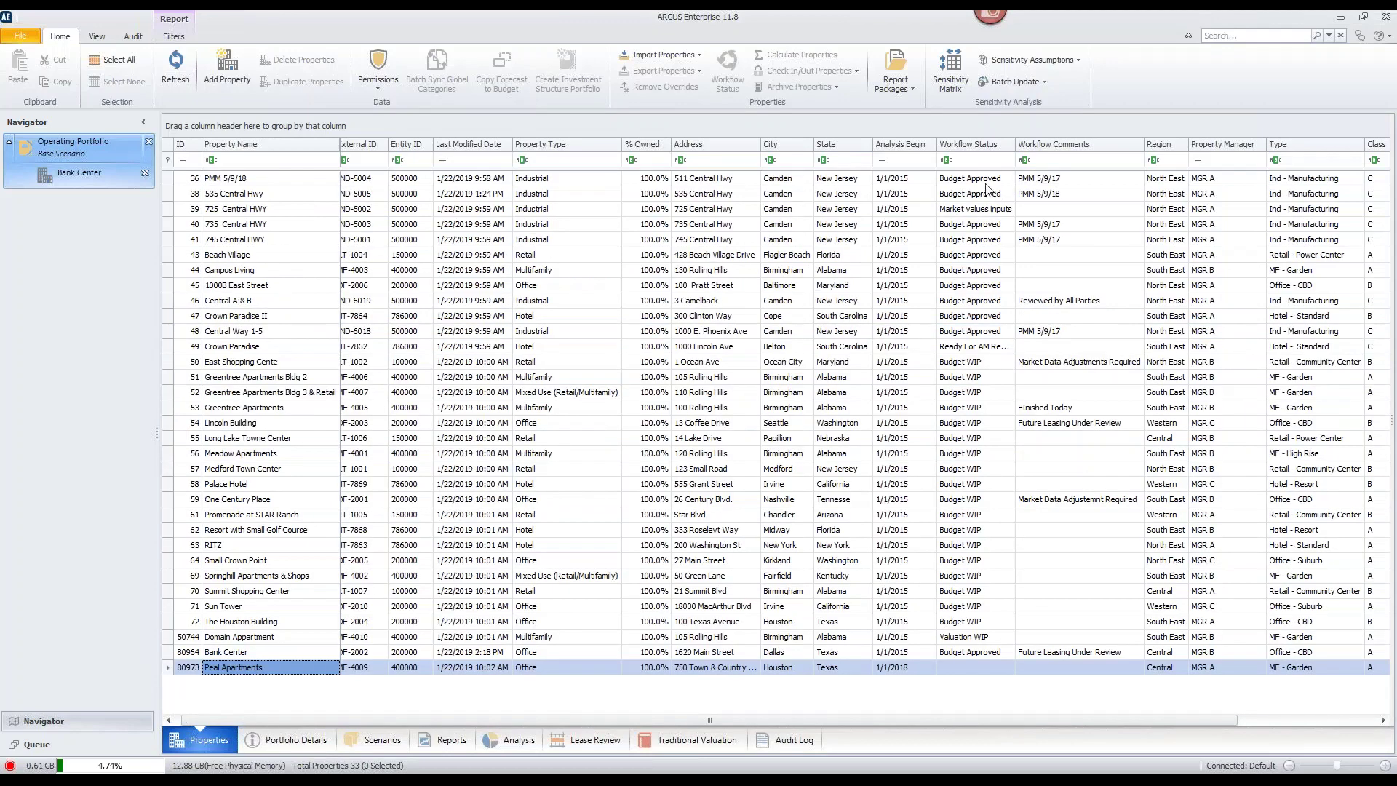
{"action": "left_click_drag", "start_coordinate": [971, 178], "coordinate": [963, 451]}
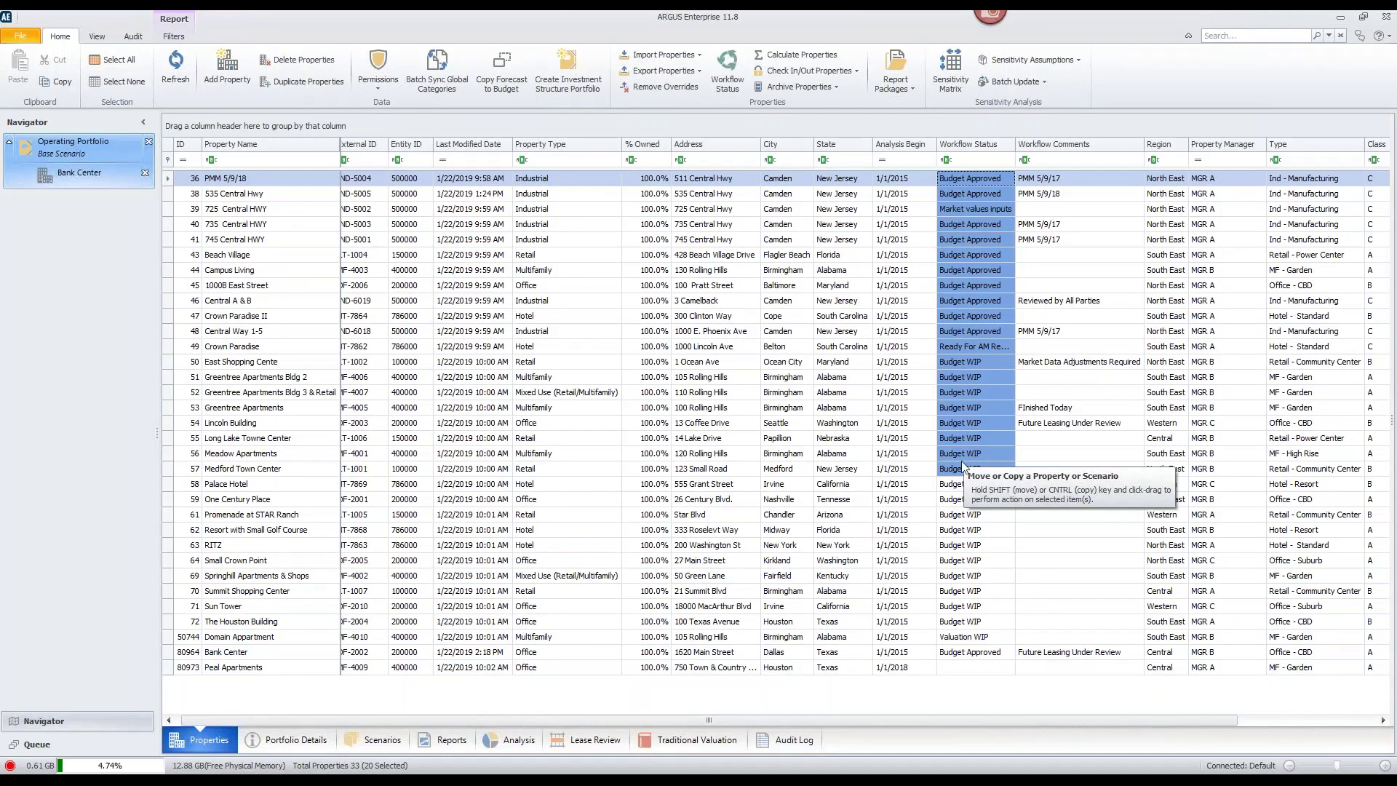
Set Bank Center's workflow status to Property & lease inputs
{"action": "left_click", "coordinate": [399, 655]}
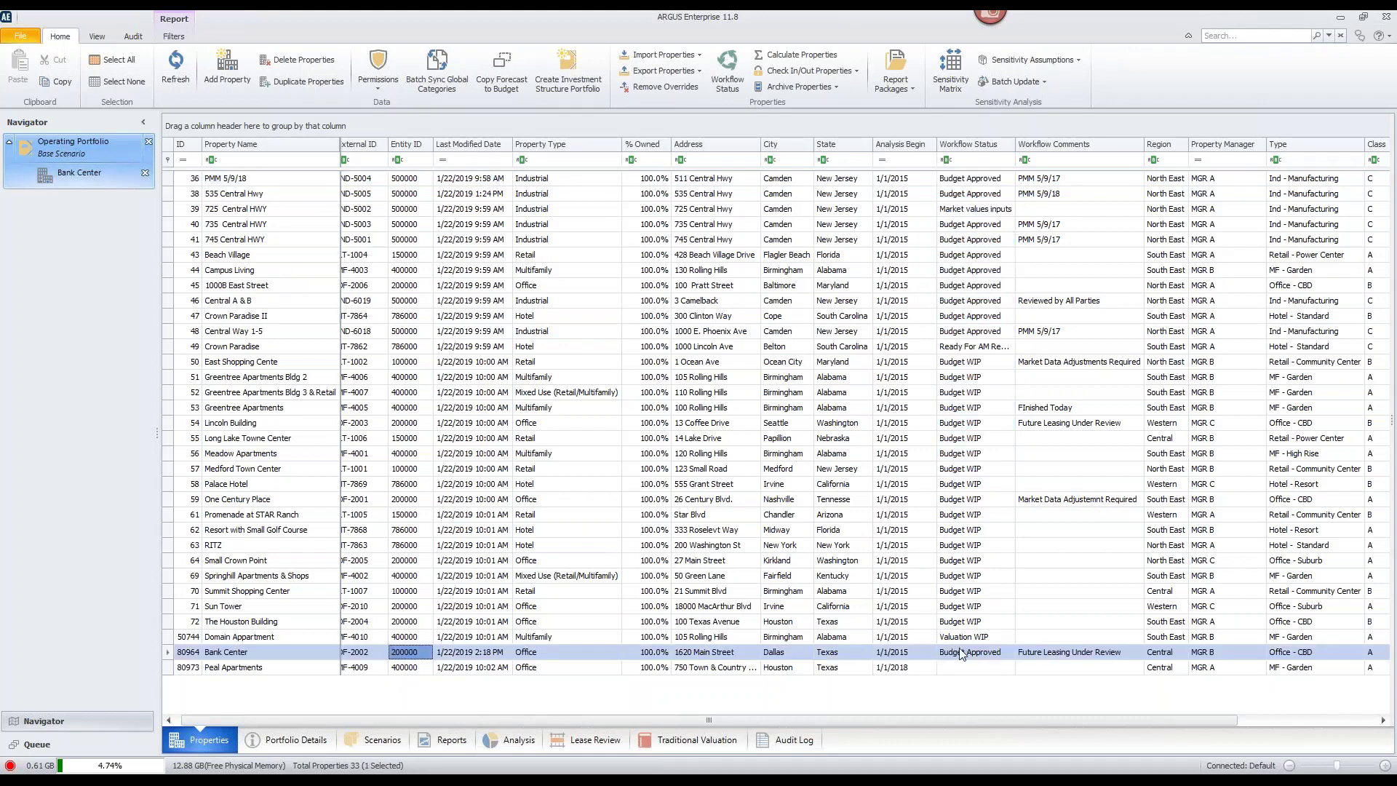
{"action": "left_click", "coordinate": [727, 62]}
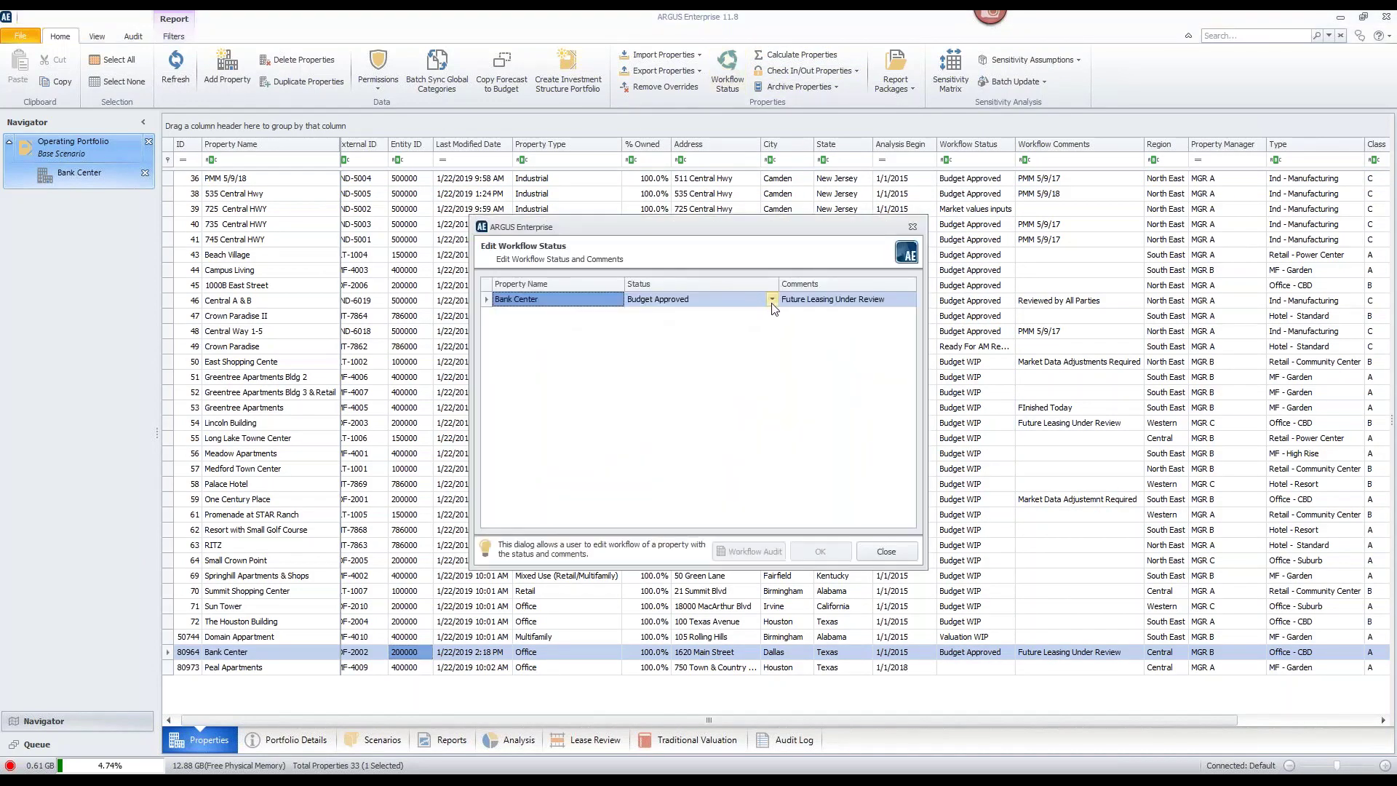
{"action": "left_click", "coordinate": [771, 303]}
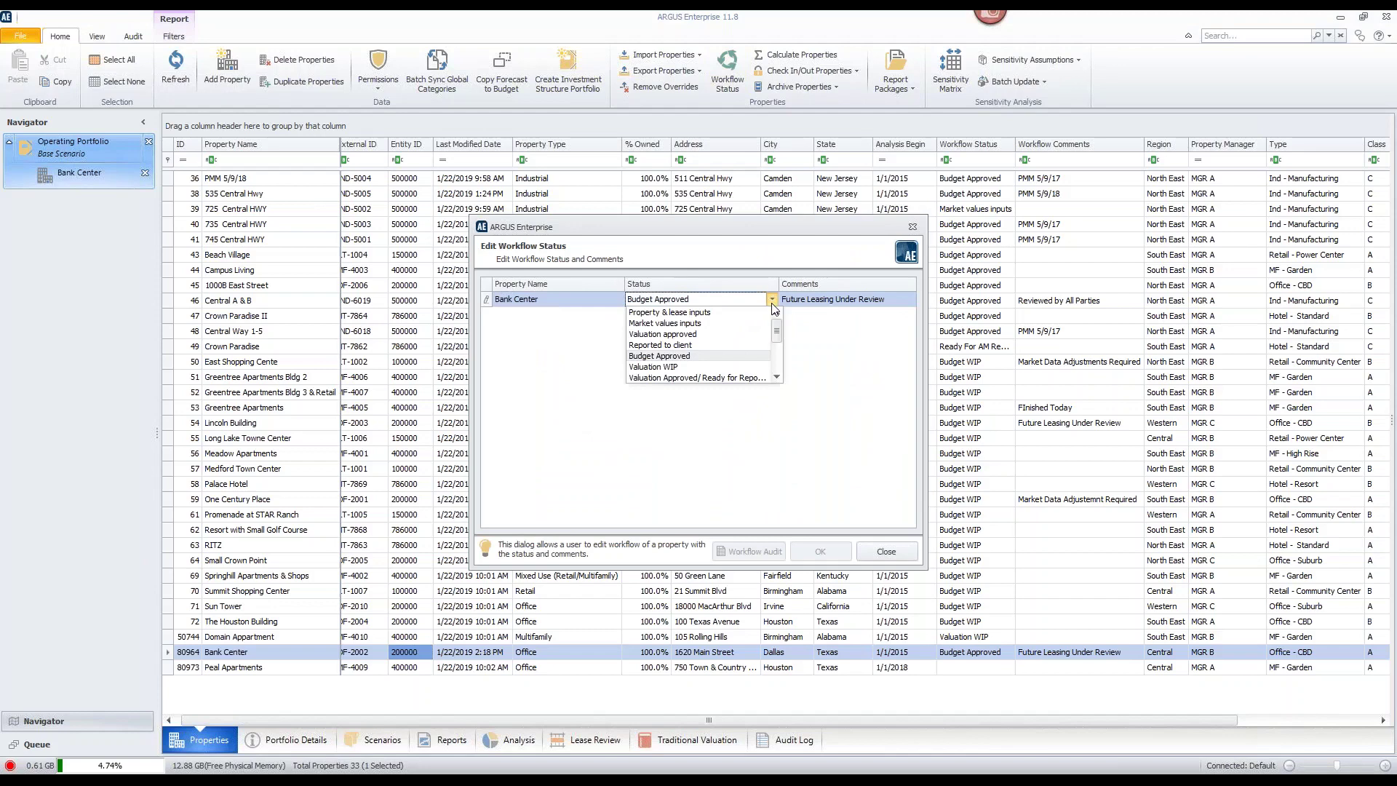
{"action": "left_click", "coordinate": [726, 313]}
{"action": "left_click", "coordinate": [828, 556]}
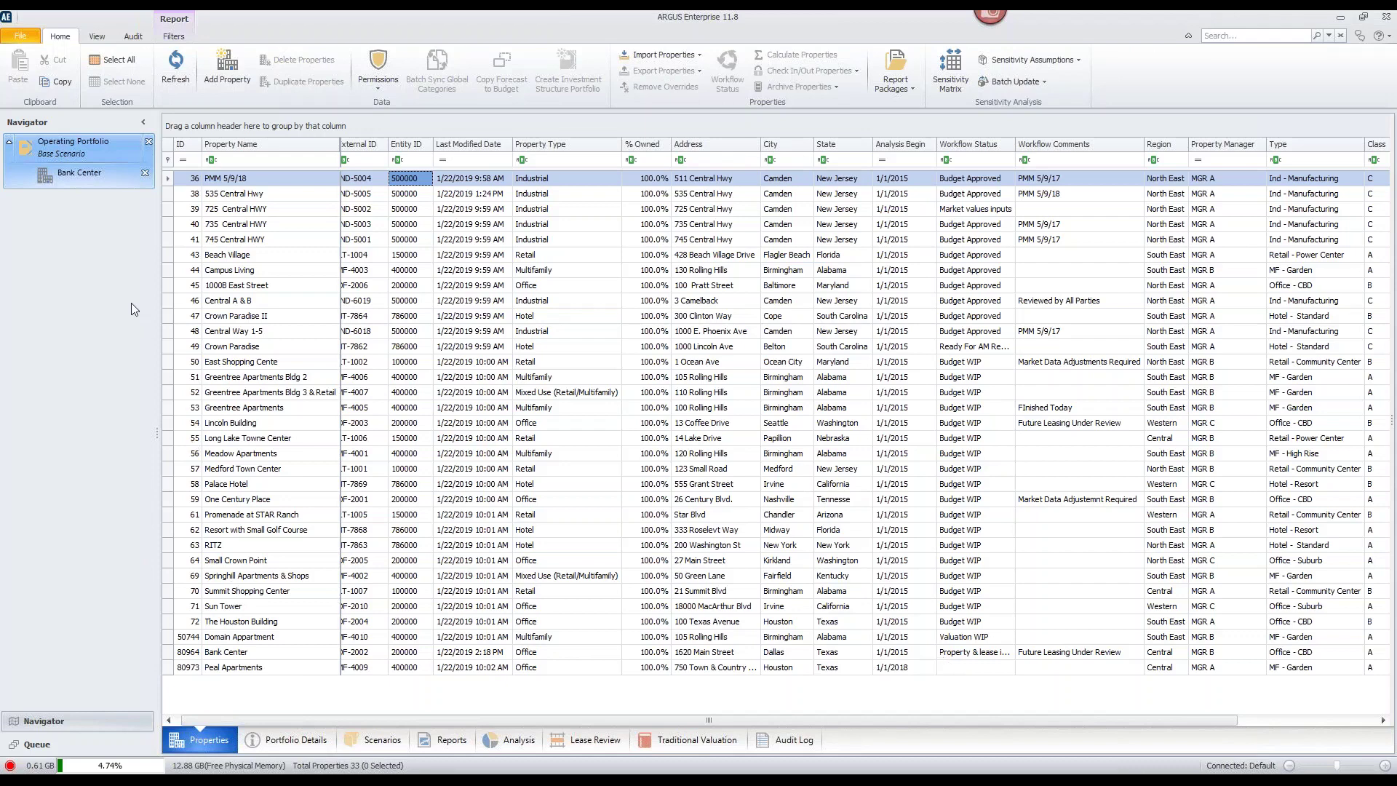
Return to Bank Center, show its reports without the inputs, and view the Month and Year-to-Date Variance property report
{"action": "left_click", "coordinate": [109, 180]}
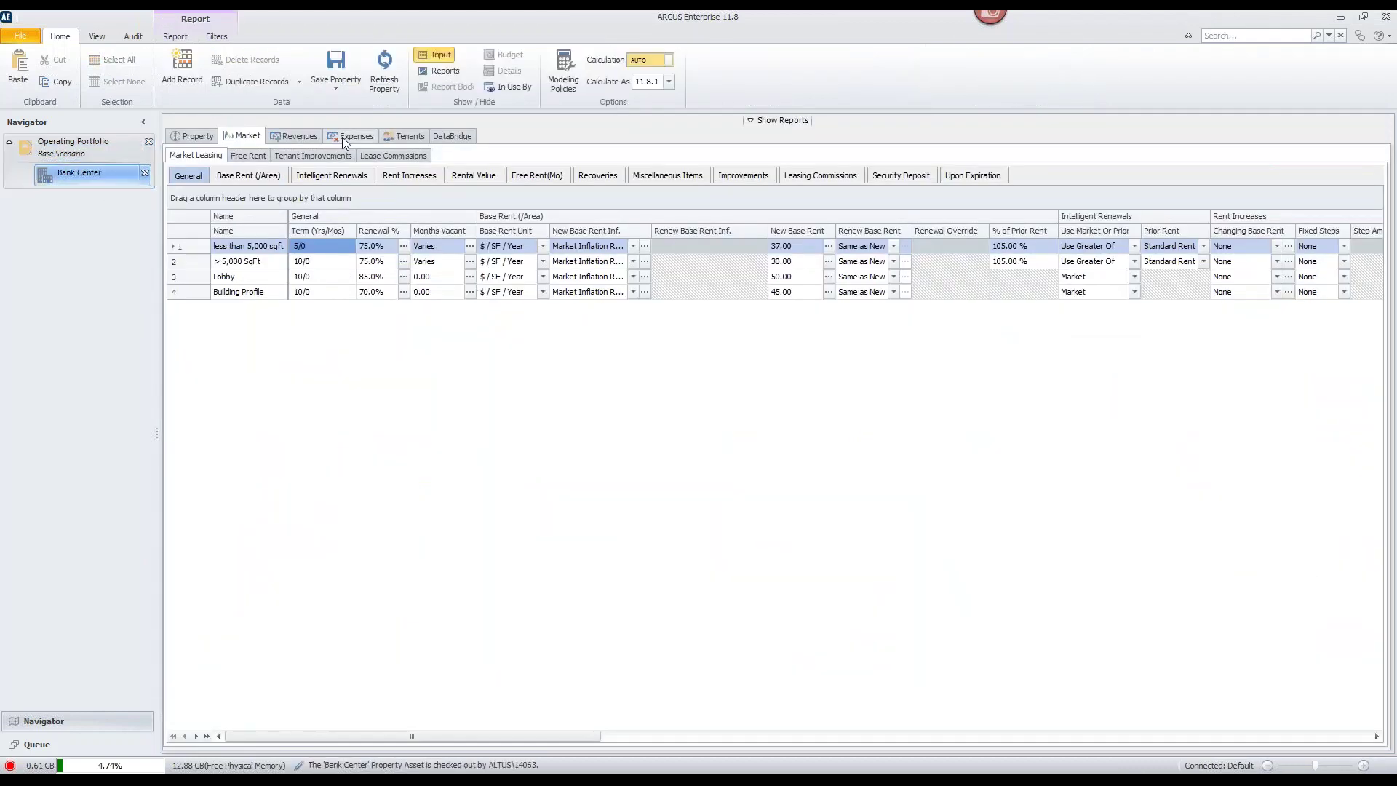
{"action": "left_click", "coordinate": [437, 53]}
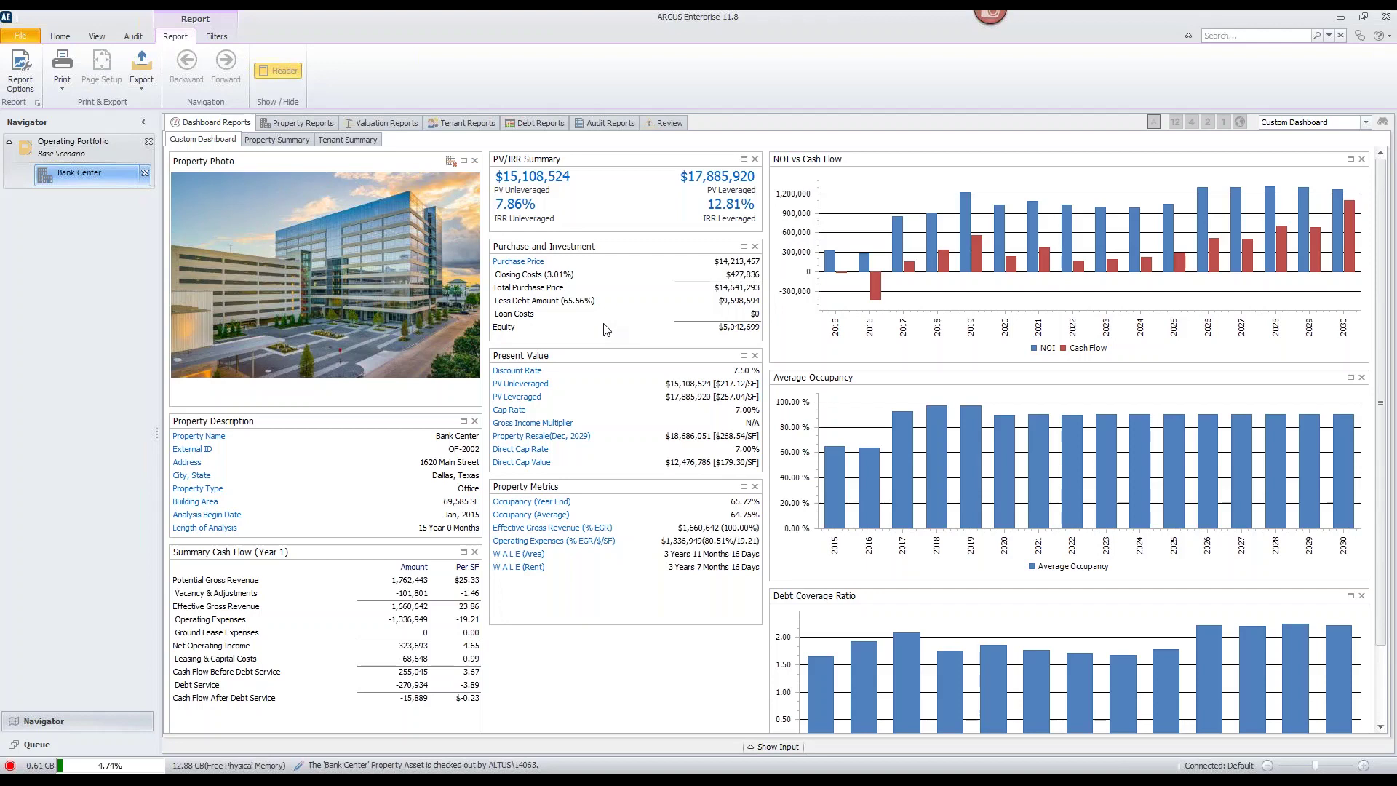
{"action": "left_click", "coordinate": [329, 125]}
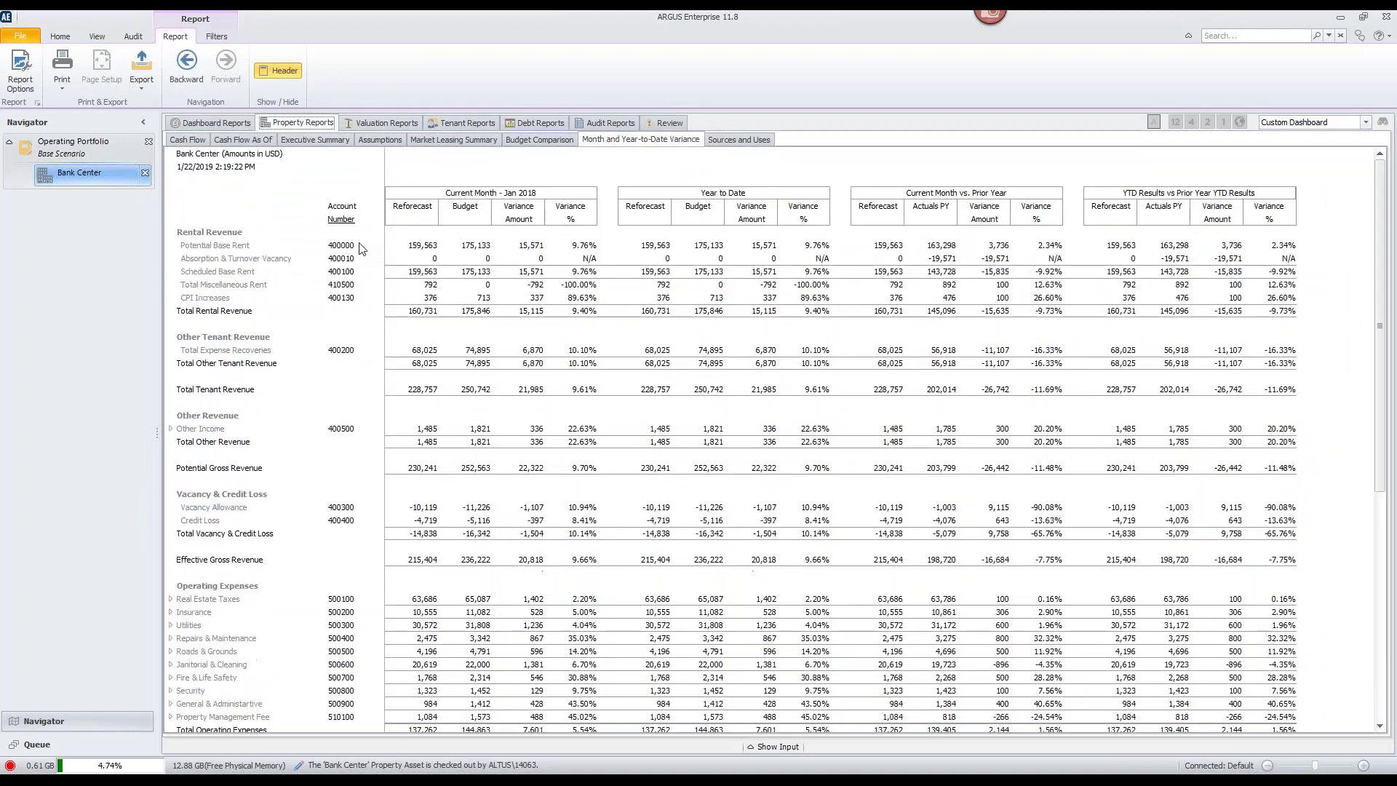
Open Bank Center's Cash Flow property report and set Print Notes to Yes in its report options
{"action": "left_click", "coordinate": [188, 140]}
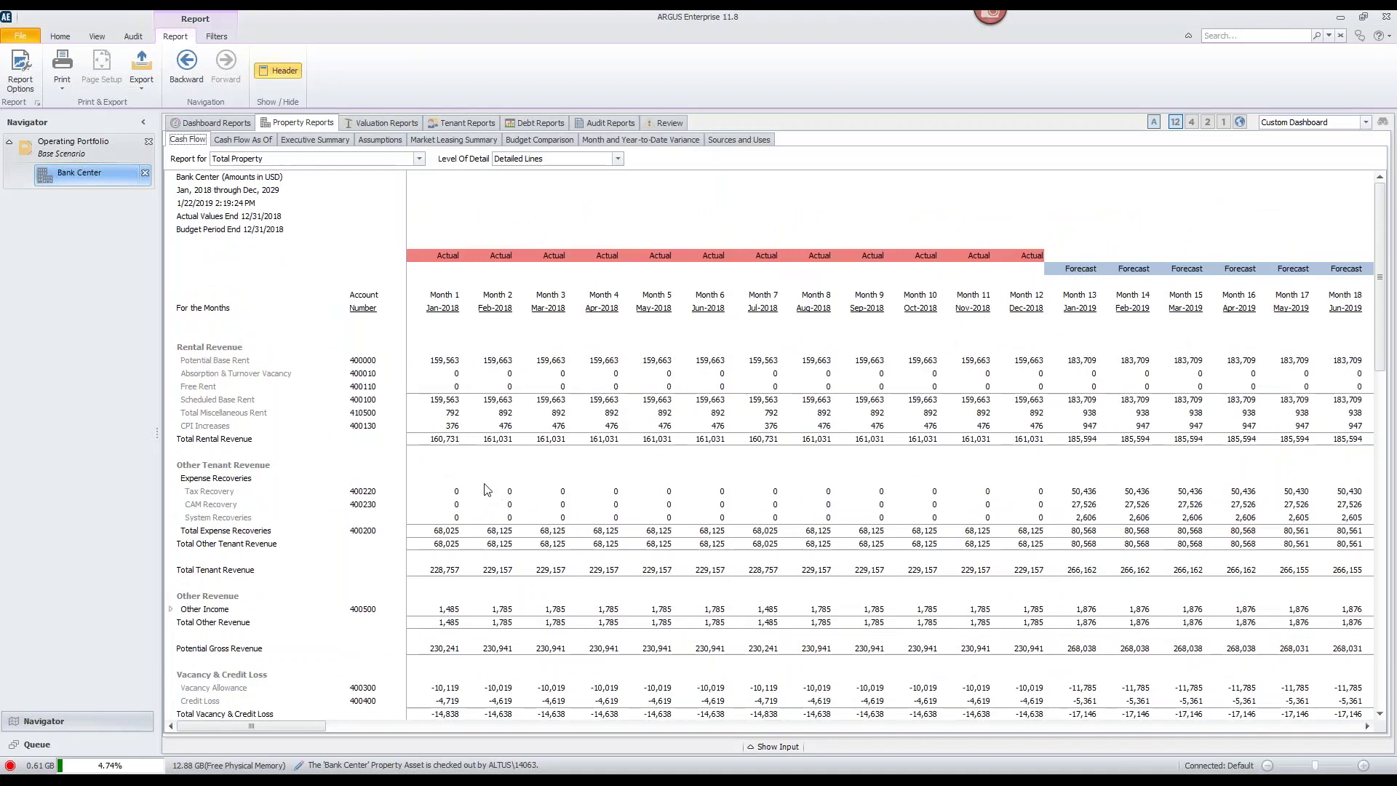
{"action": "left_click", "coordinate": [16, 86]}
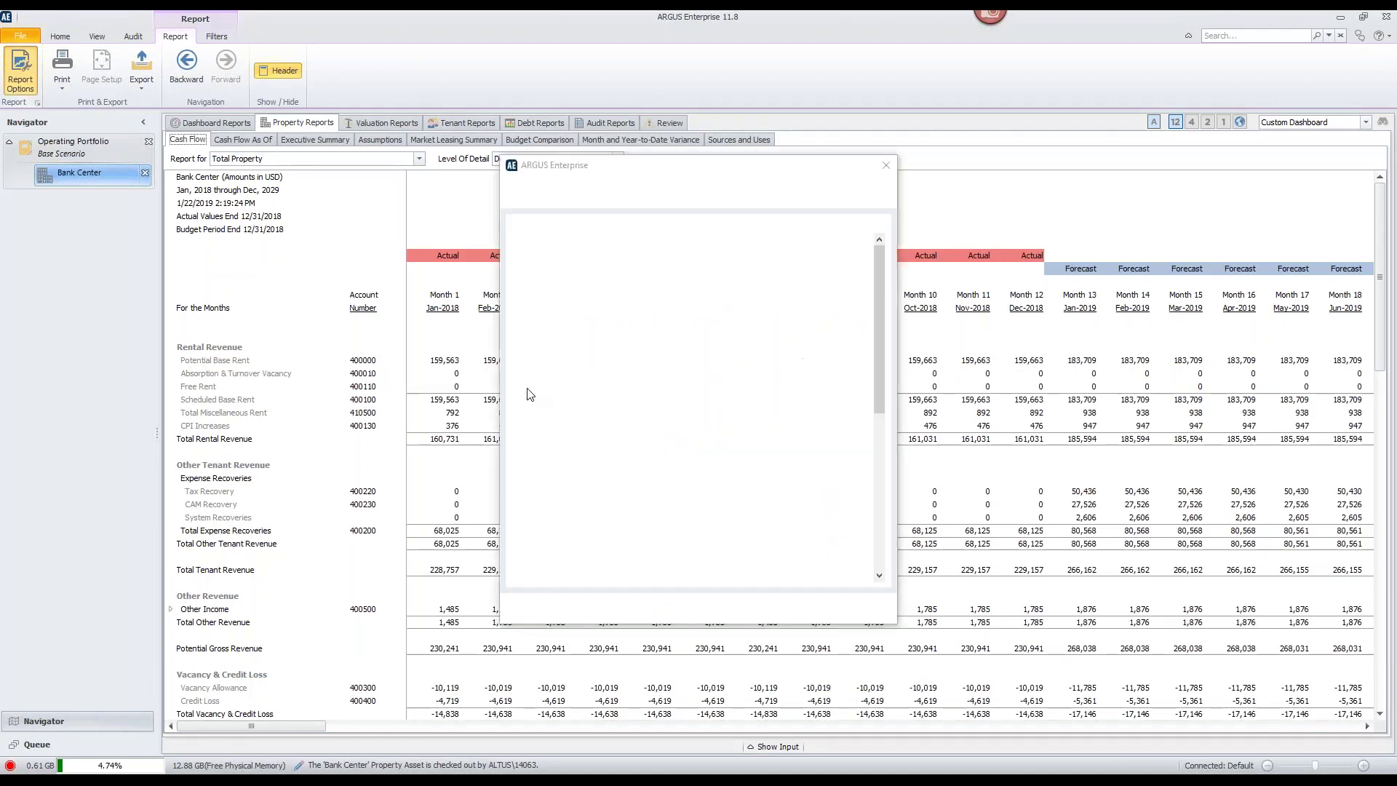
{"action": "left_click", "coordinate": [717, 341]}
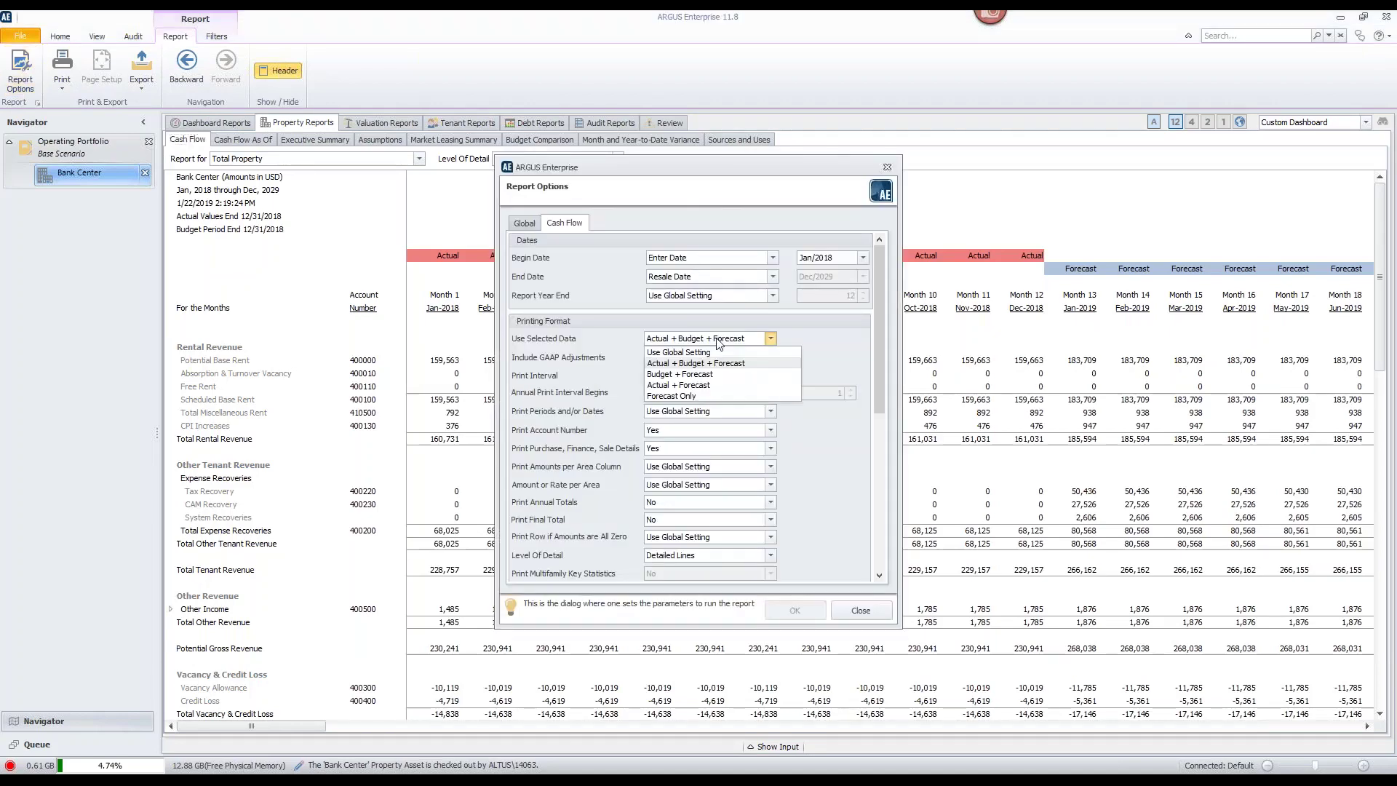
{"action": "left_click", "coordinate": [713, 349]}
{"action": "left_click", "coordinate": [691, 375]}
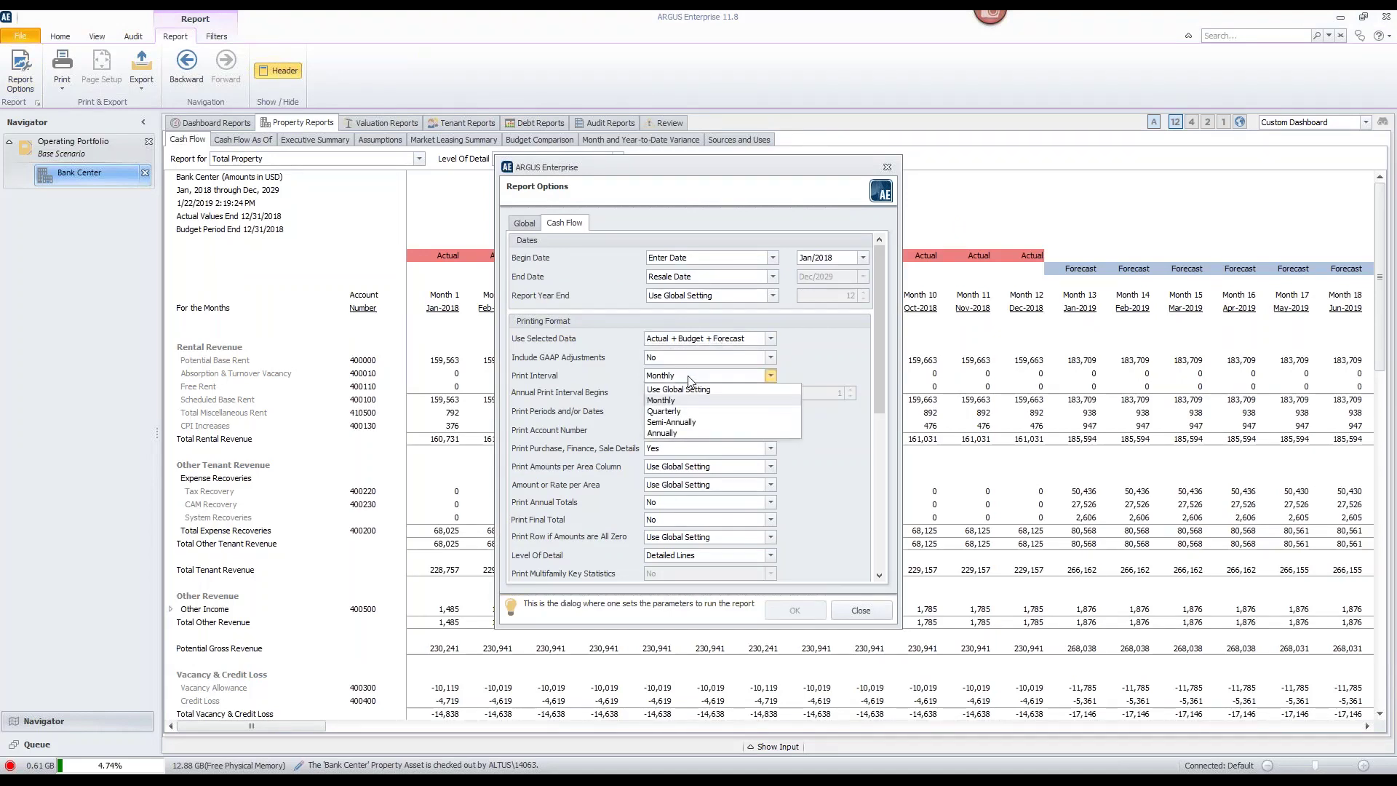
{"action": "left_click", "coordinate": [691, 389]}
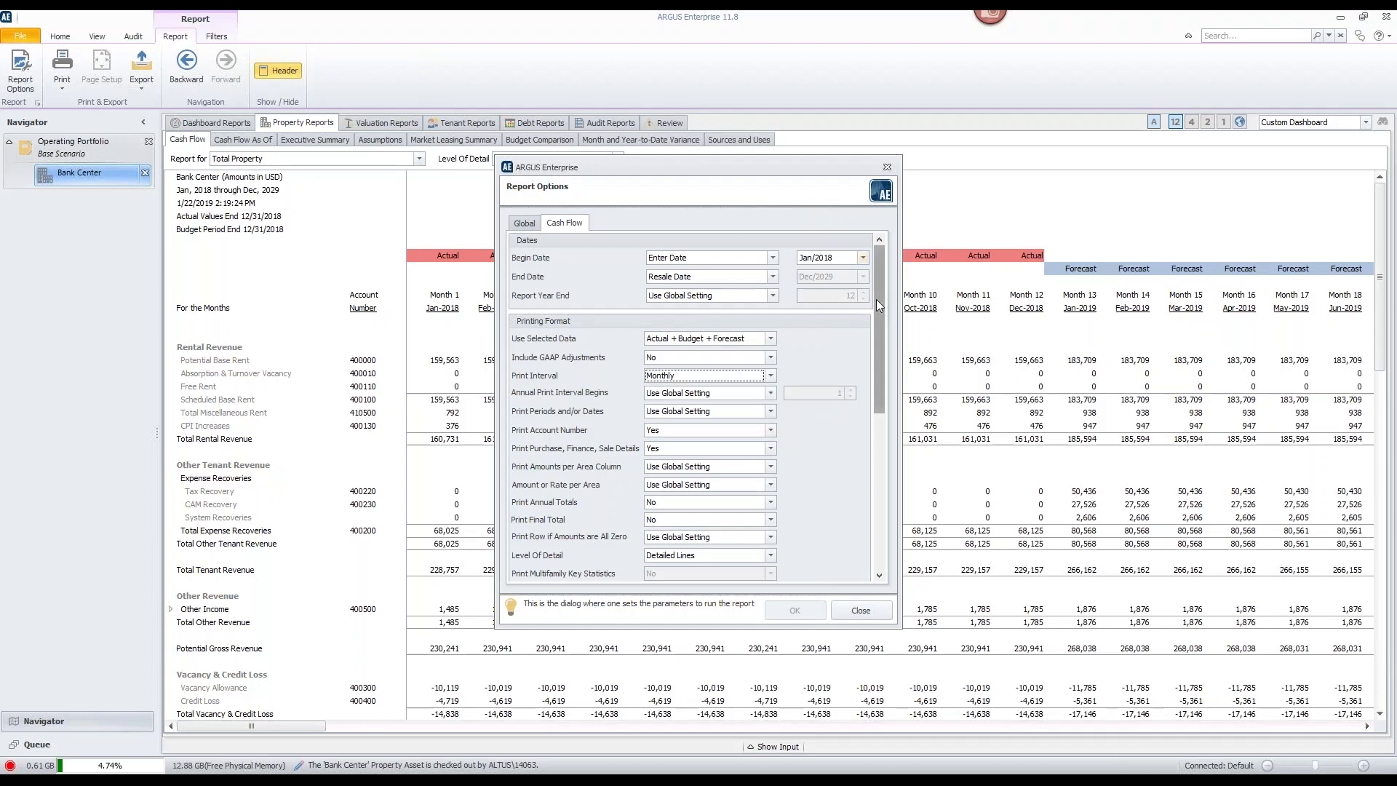
{"action": "left_click_drag", "start_coordinate": [880, 320], "coordinate": [879, 427]}
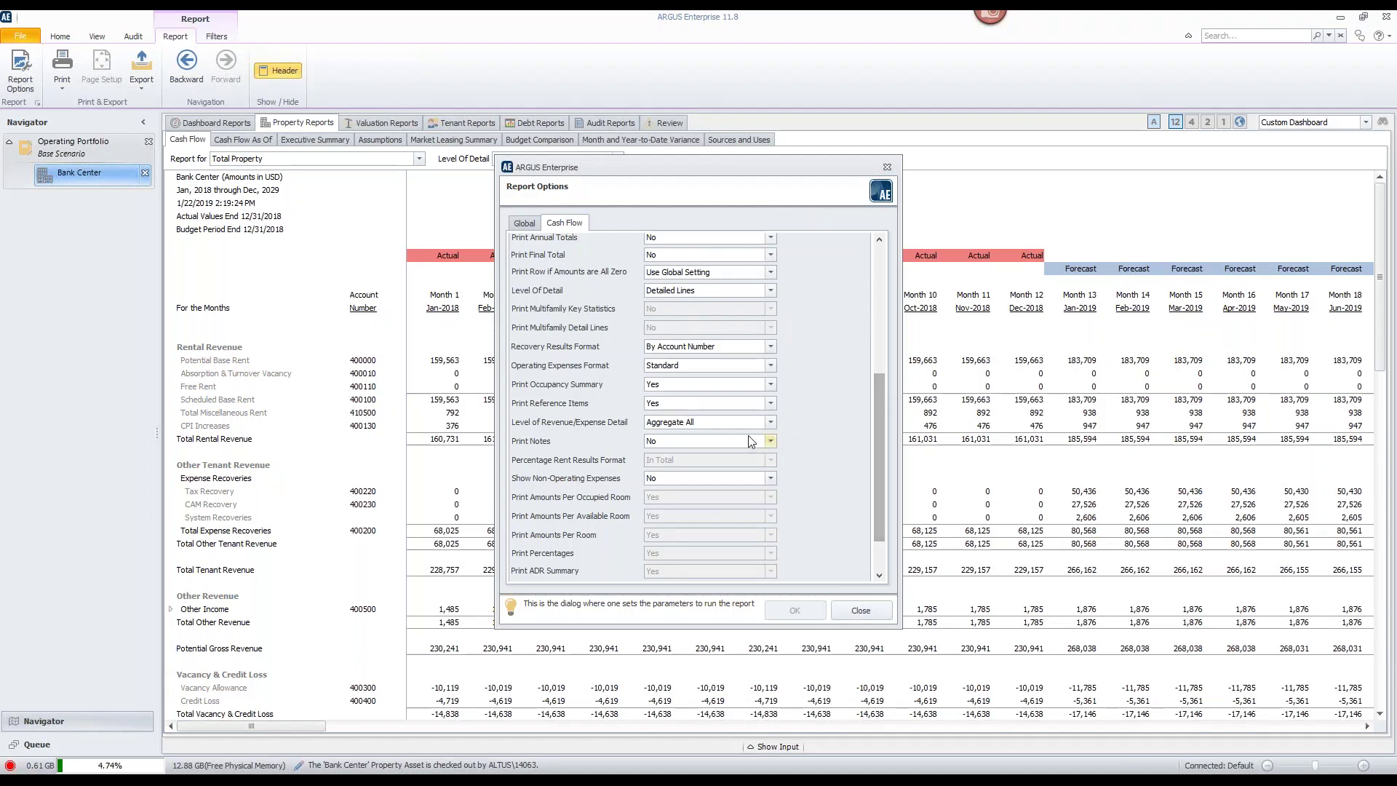
{"action": "left_click", "coordinate": [699, 441]}
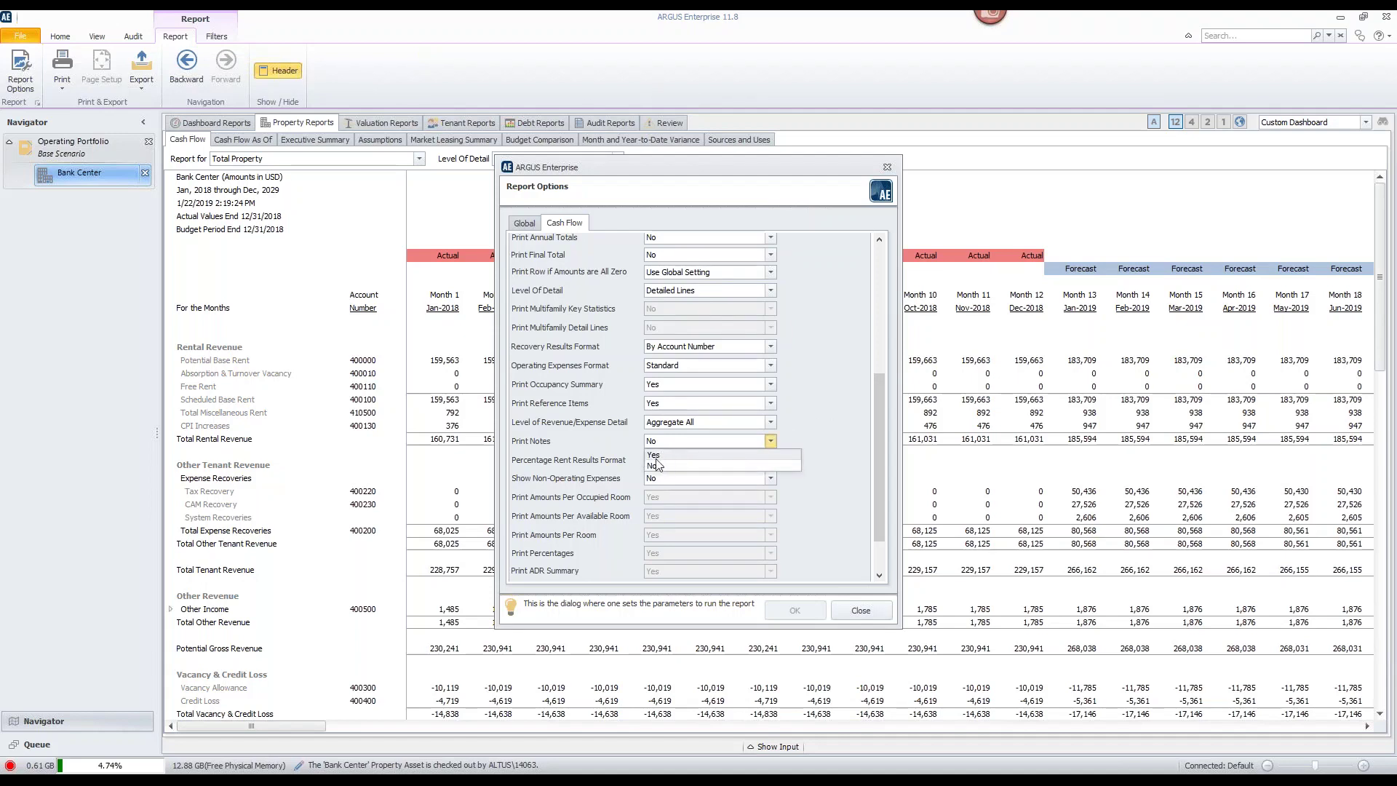
{"action": "left_click", "coordinate": [655, 461]}
{"action": "left_click", "coordinate": [798, 611]}
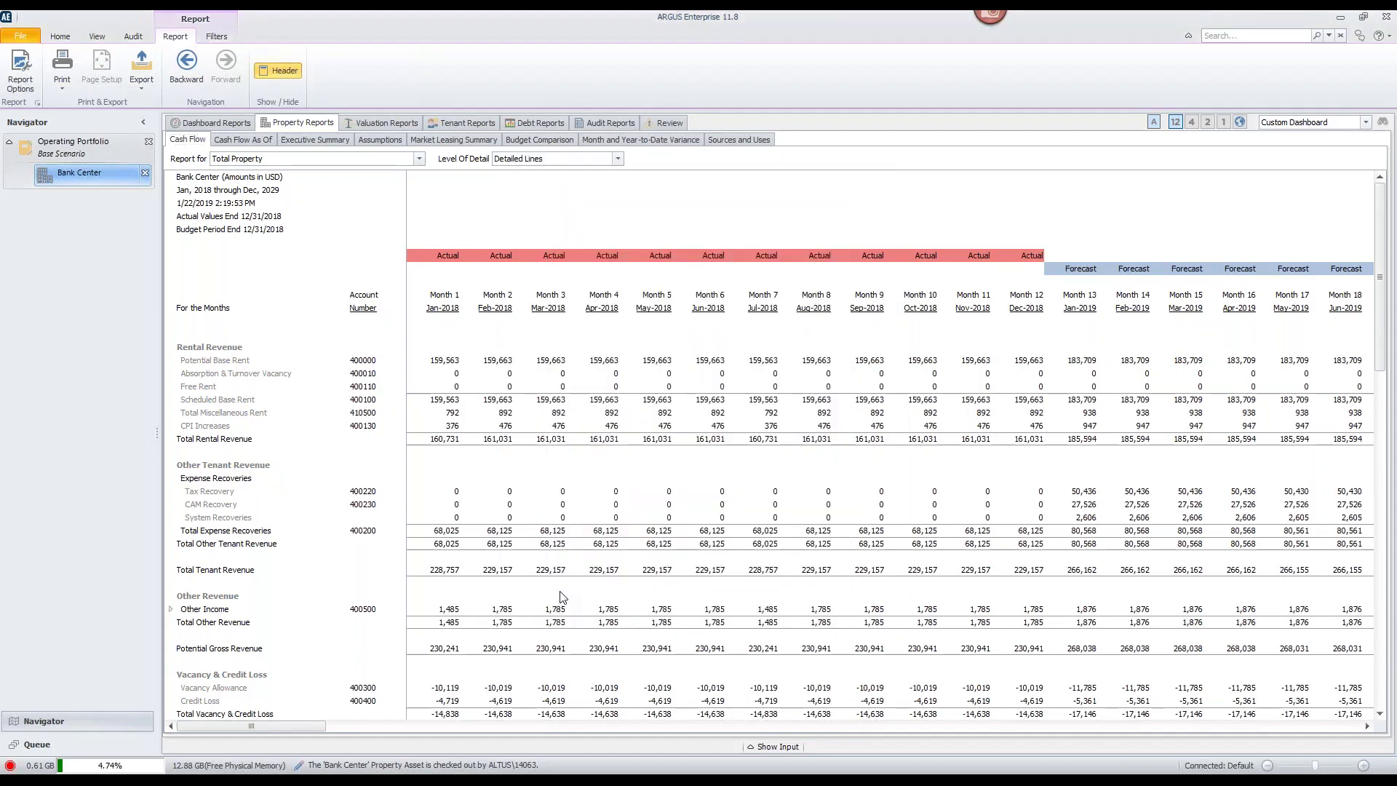
Expand Real Estate Taxes under Operating Expenses in the Cash Flow report and read its note
{"action": "scroll", "coordinate": [560, 597], "scroll_direction": "down", "scroll_amount": 6}
{"action": "left_click", "coordinate": [172, 546]}
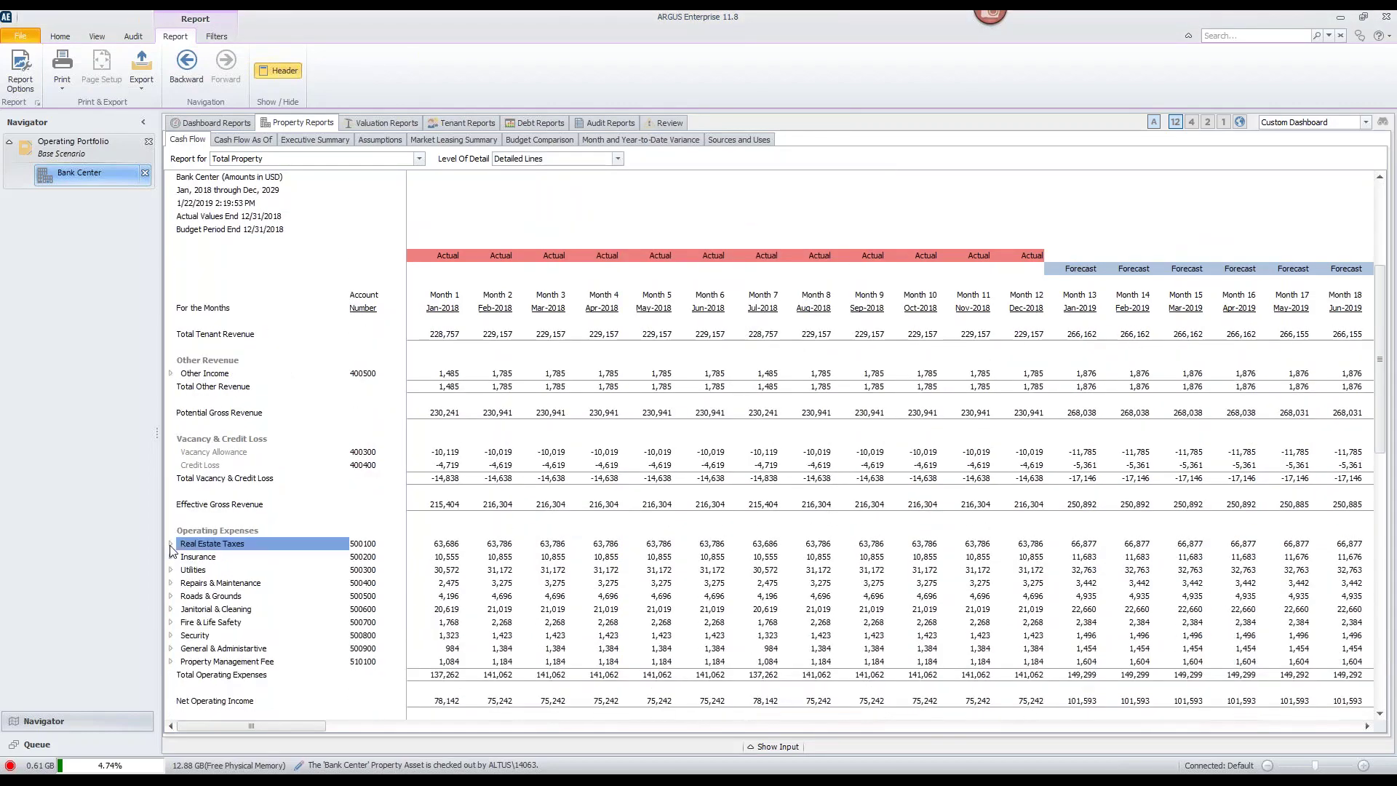
{"action": "left_click", "coordinate": [171, 544]}
{"action": "left_click", "coordinate": [446, 579]}
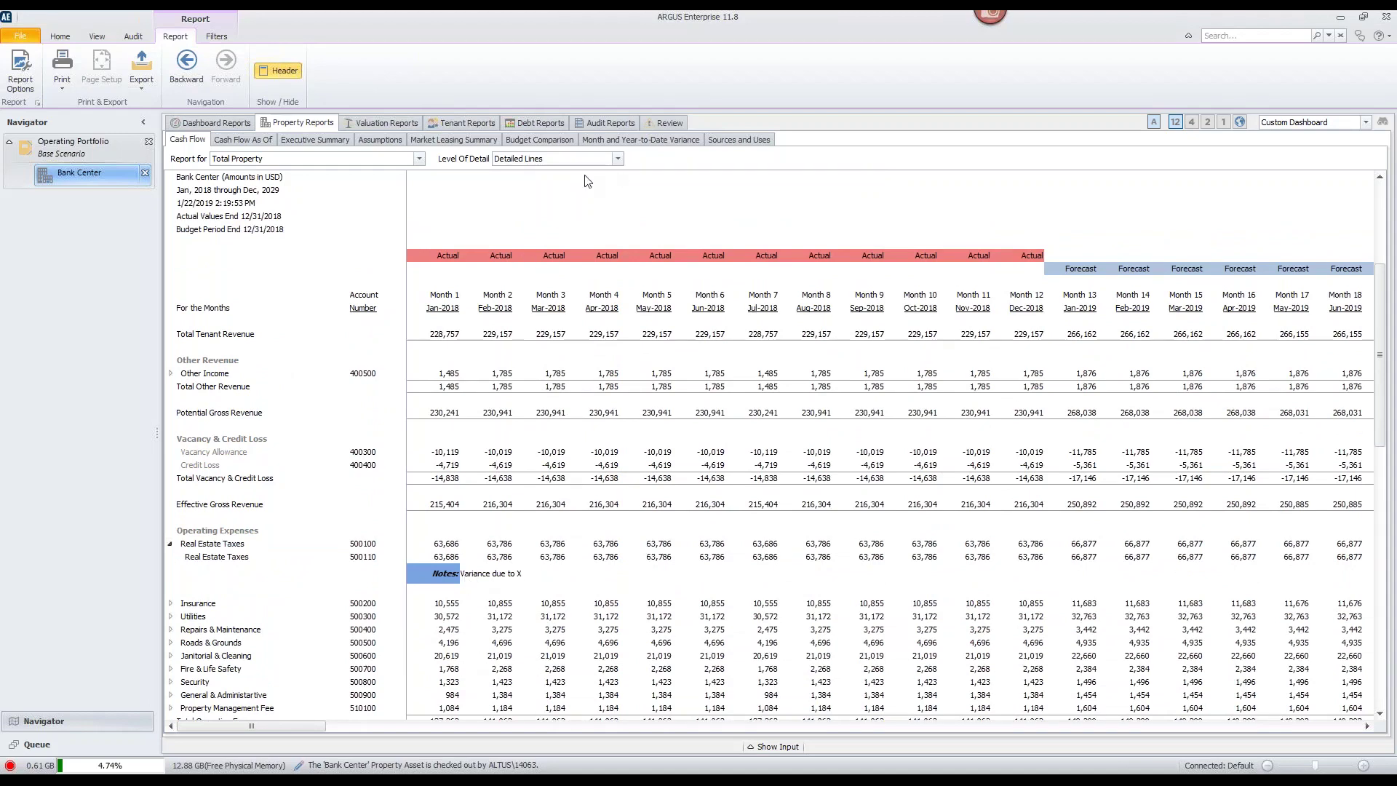
Examine the variance columns and Real Estate Taxes note in Bank Center's Budget Comparison, and reopen the Month and Year-to-Date Variance report
{"action": "left_click", "coordinate": [550, 141]}
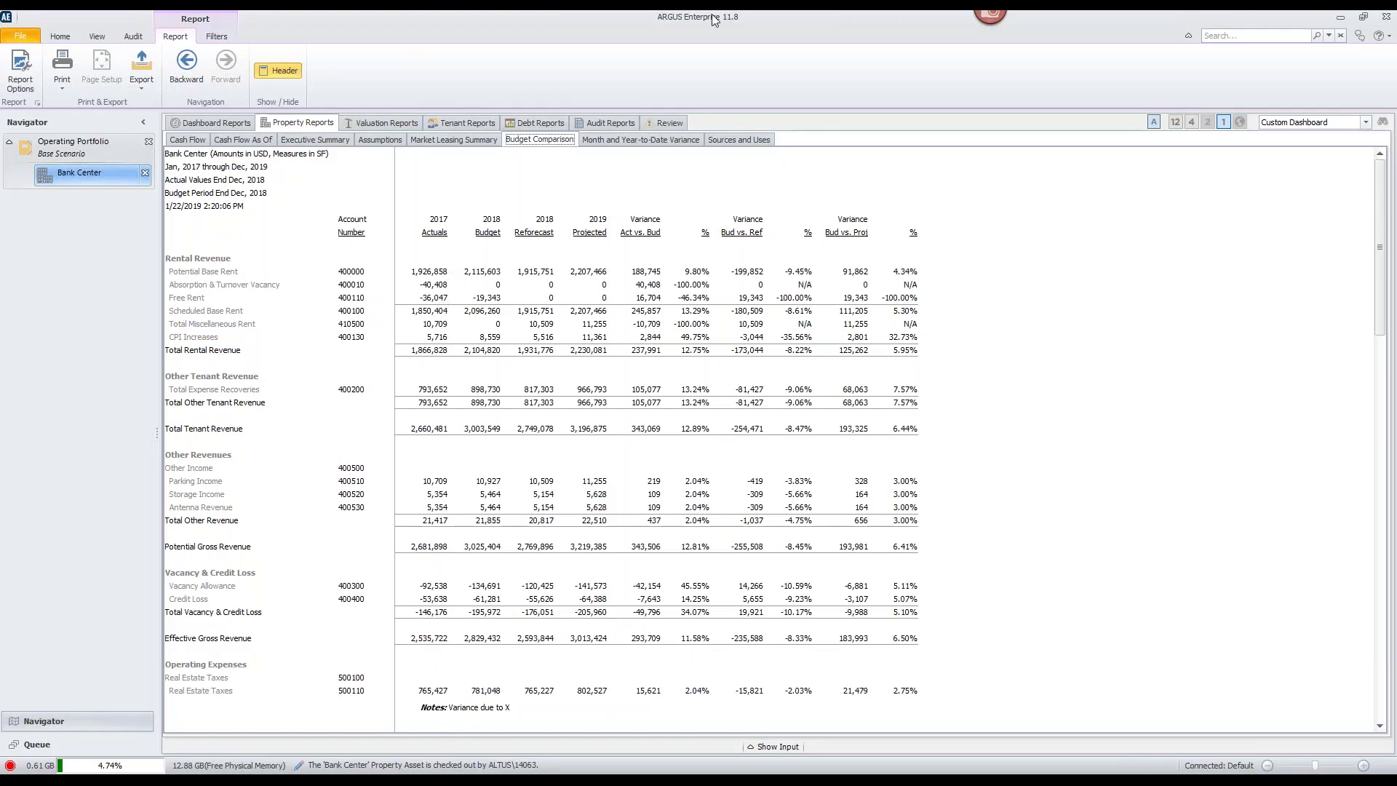
{"action": "left_click_drag", "start_coordinate": [630, 218], "coordinate": [906, 263]}
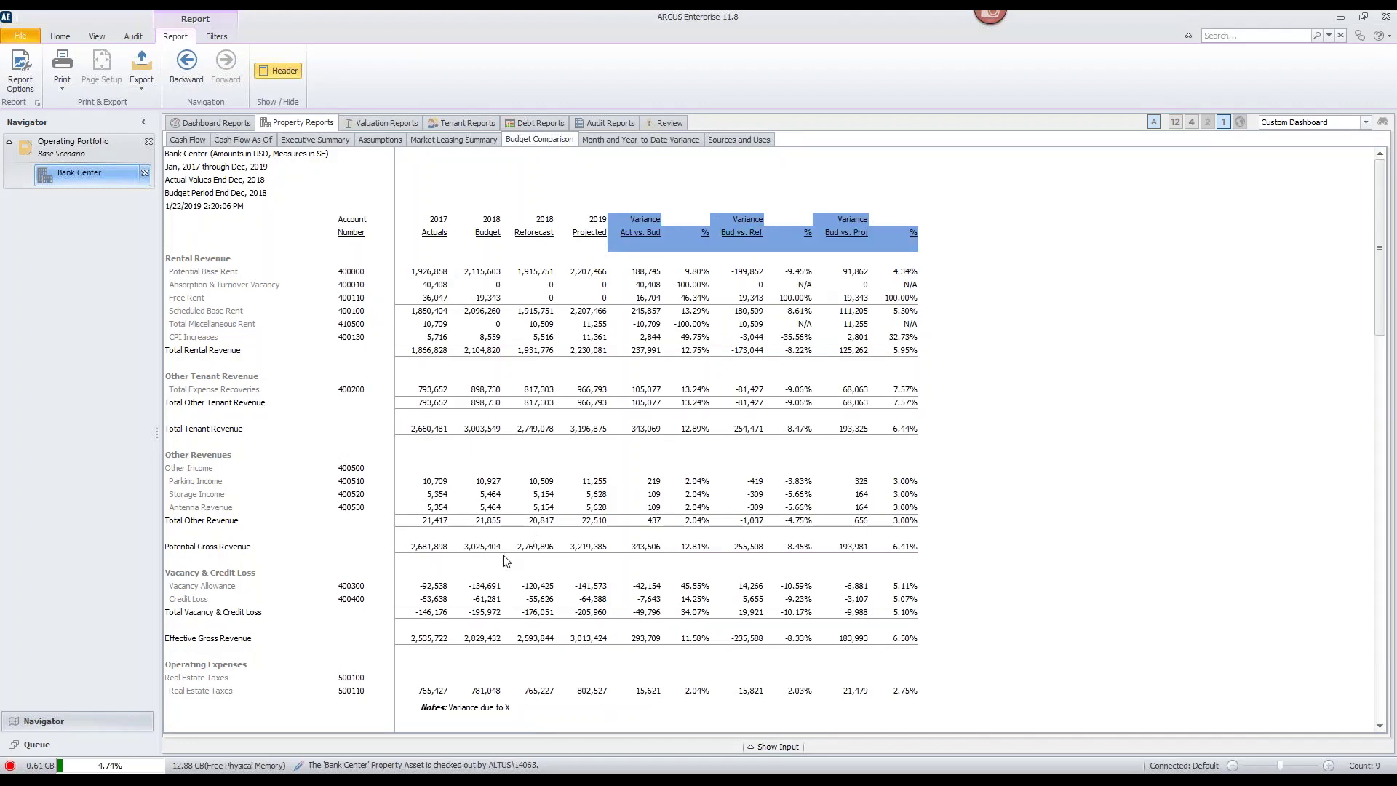
{"action": "left_click", "coordinate": [432, 706]}
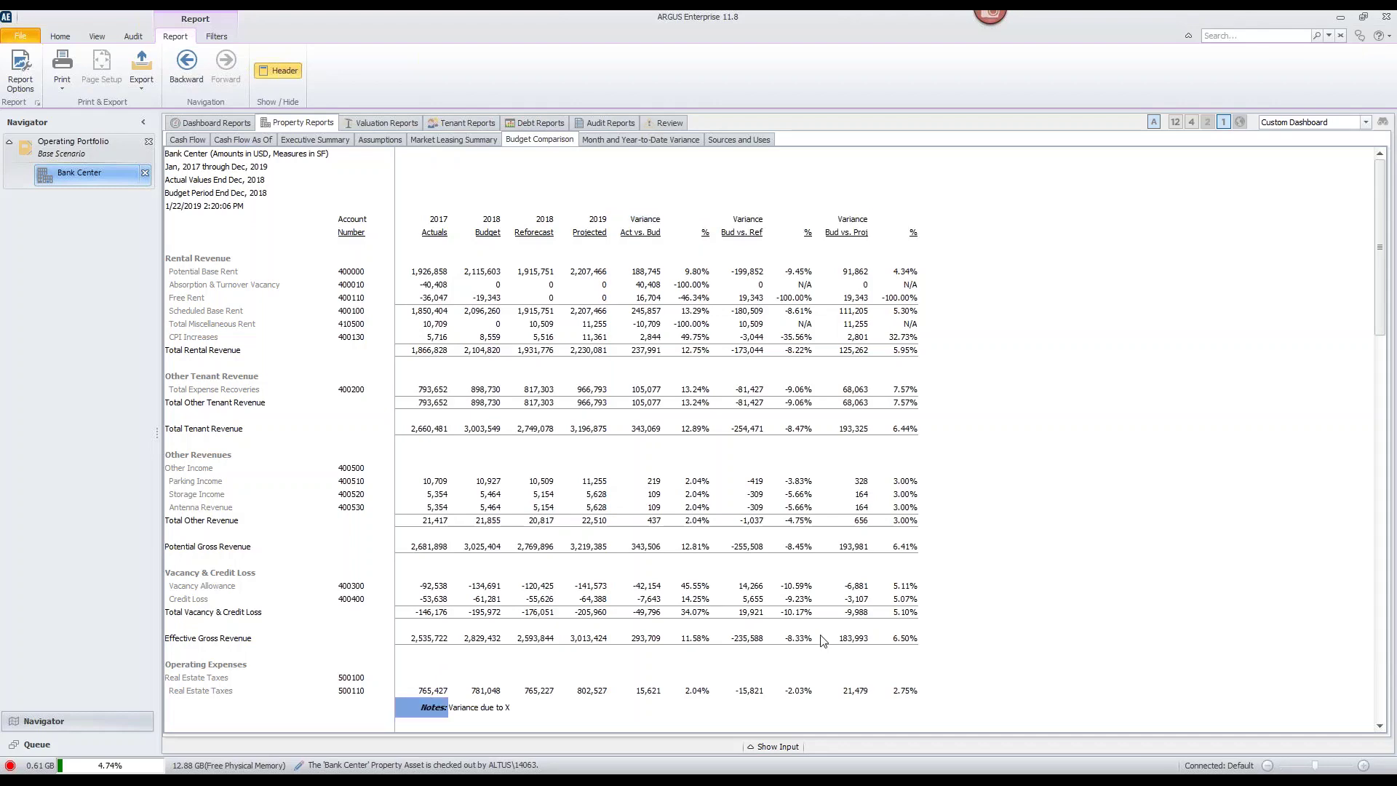
{"action": "left_click", "coordinate": [690, 142]}
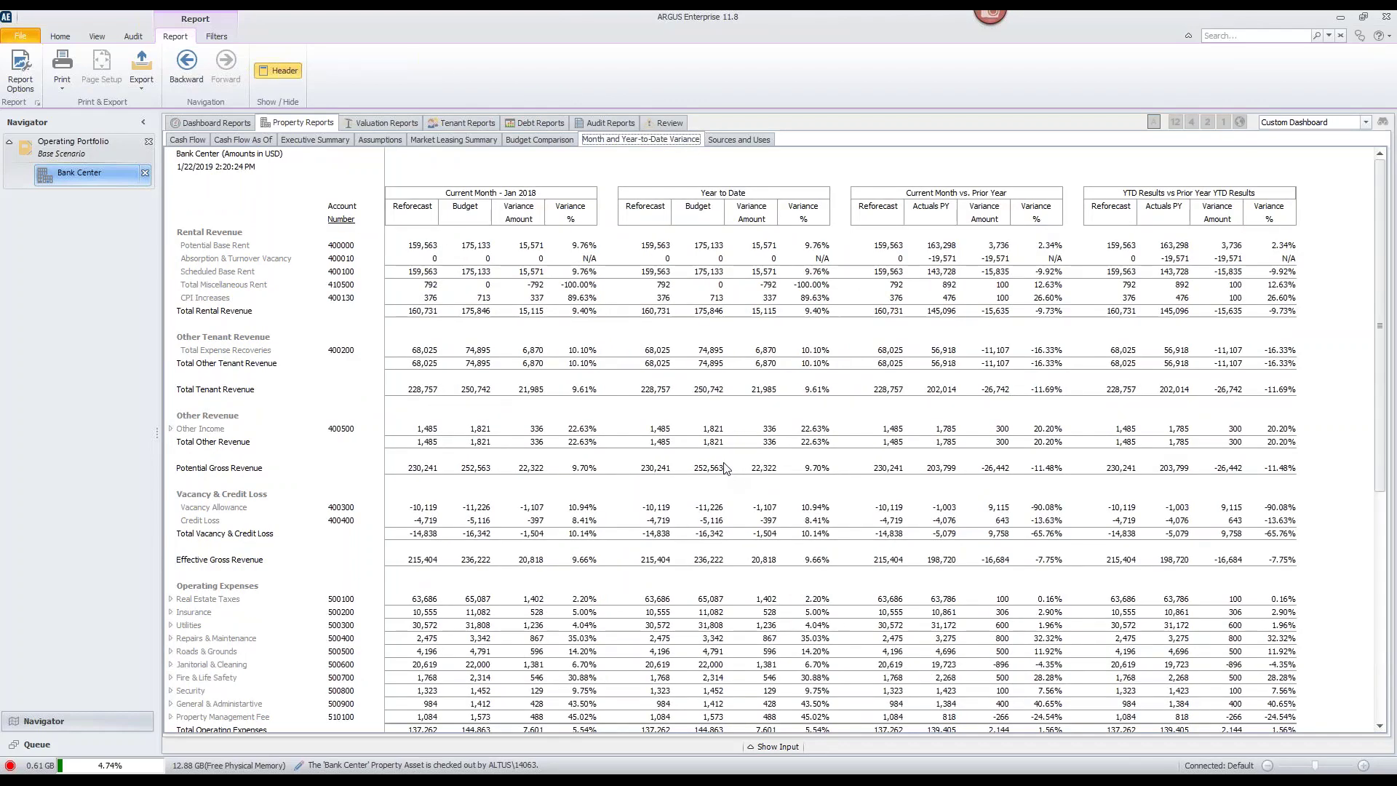
Switch the current view from AM/PM to the personal Basic View
{"action": "left_click", "coordinate": [95, 38]}
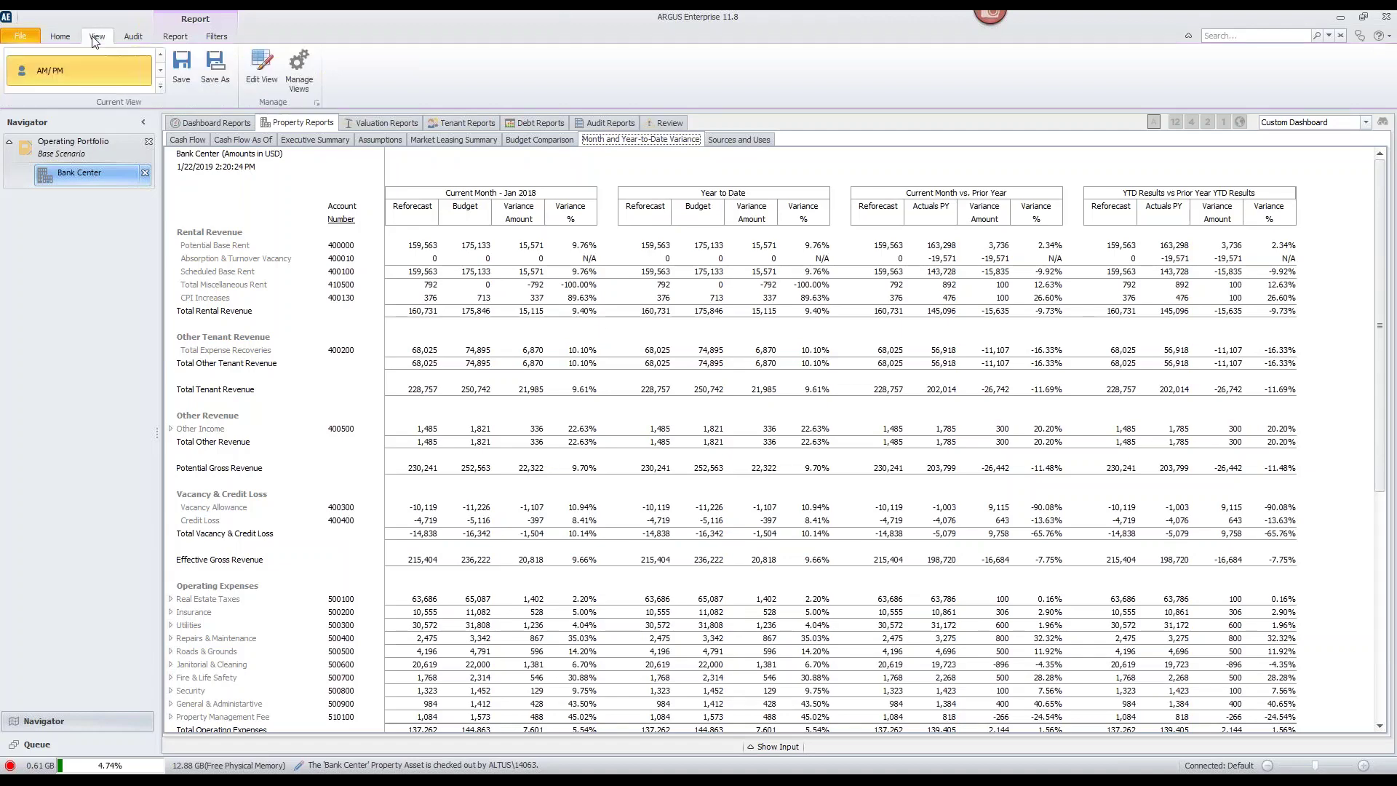
{"action": "left_click", "coordinate": [157, 88]}
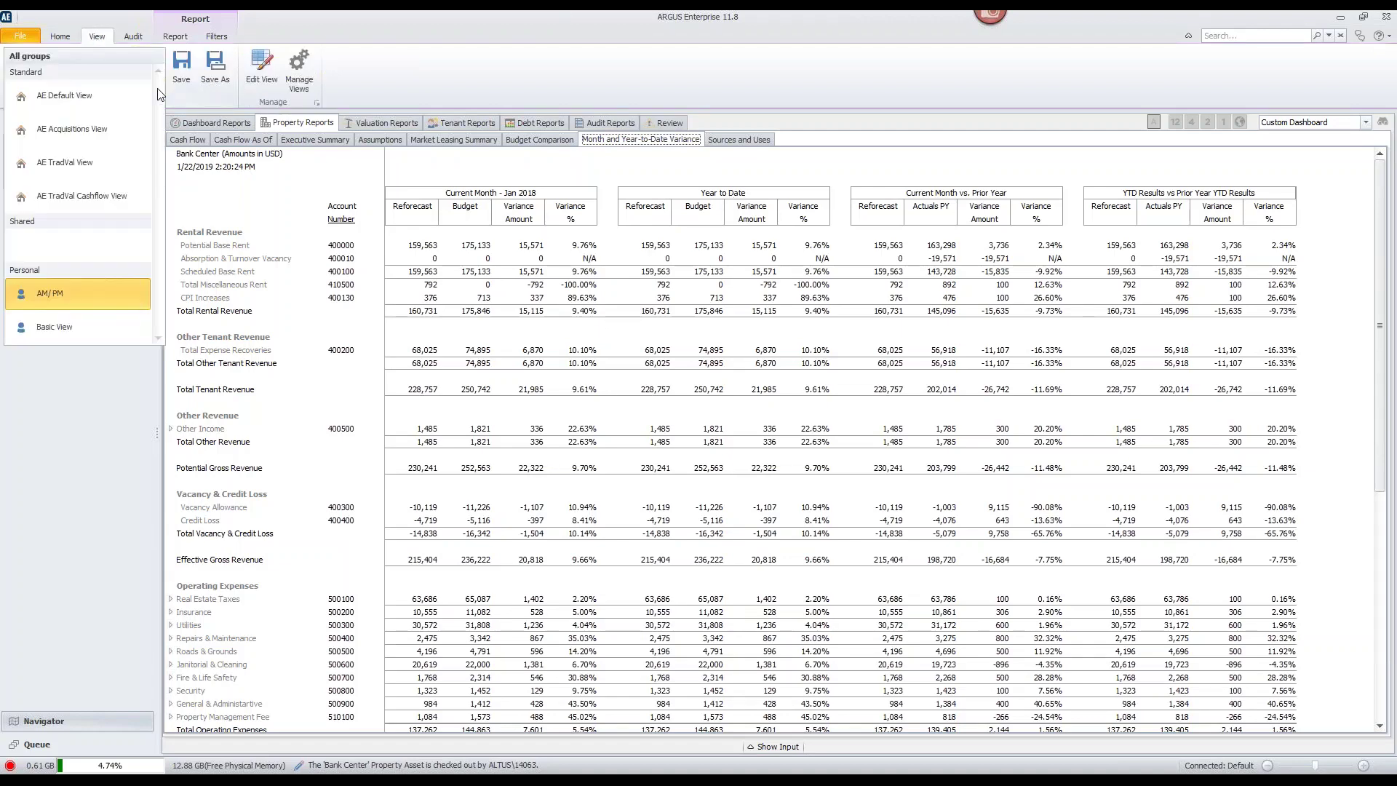
{"action": "left_click", "coordinate": [24, 326]}
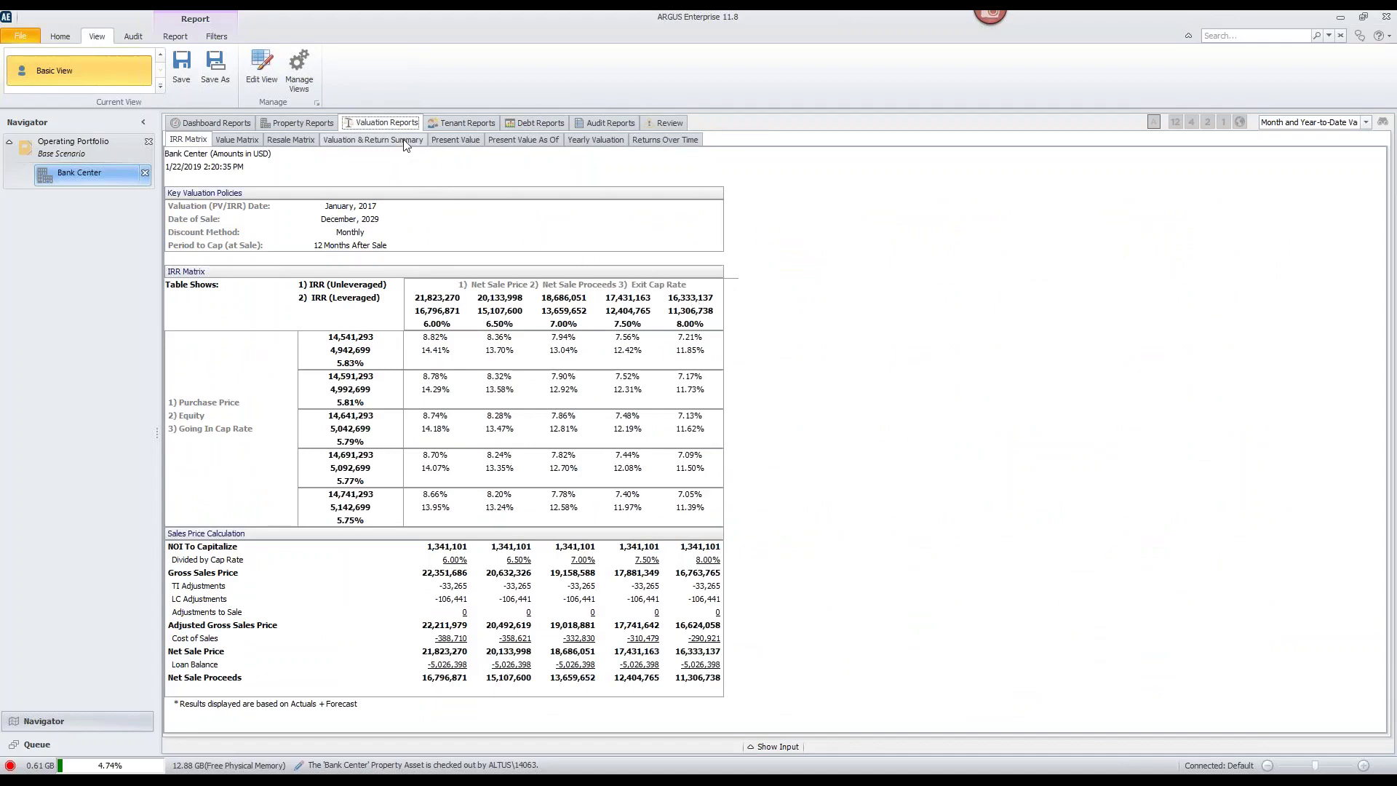
Review Bank Center's Valuation & Return Summary, including the return summary and the investment and cash flow summary
{"action": "left_click", "coordinate": [406, 141]}
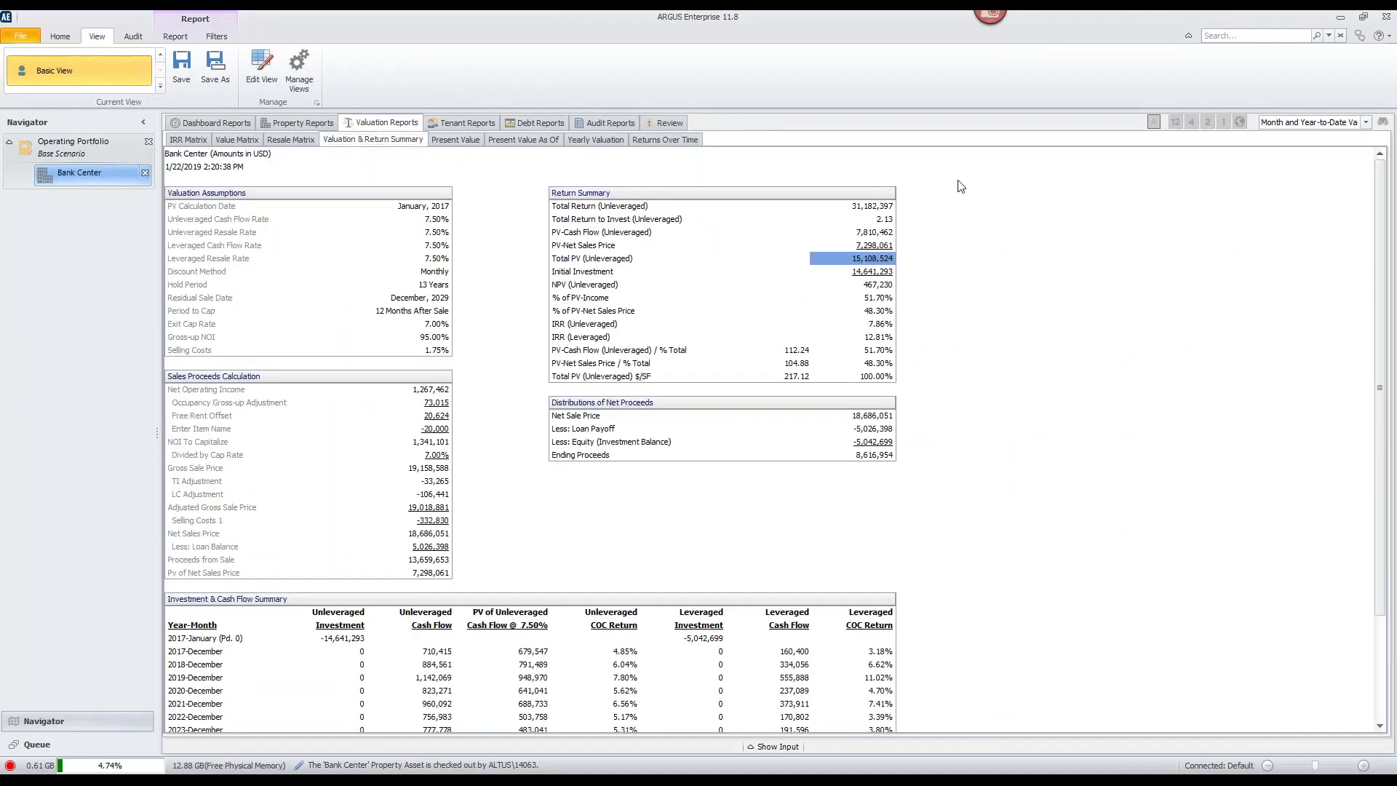
{"action": "scroll", "coordinate": [957, 203], "scroll_direction": "down", "scroll_amount": 3}
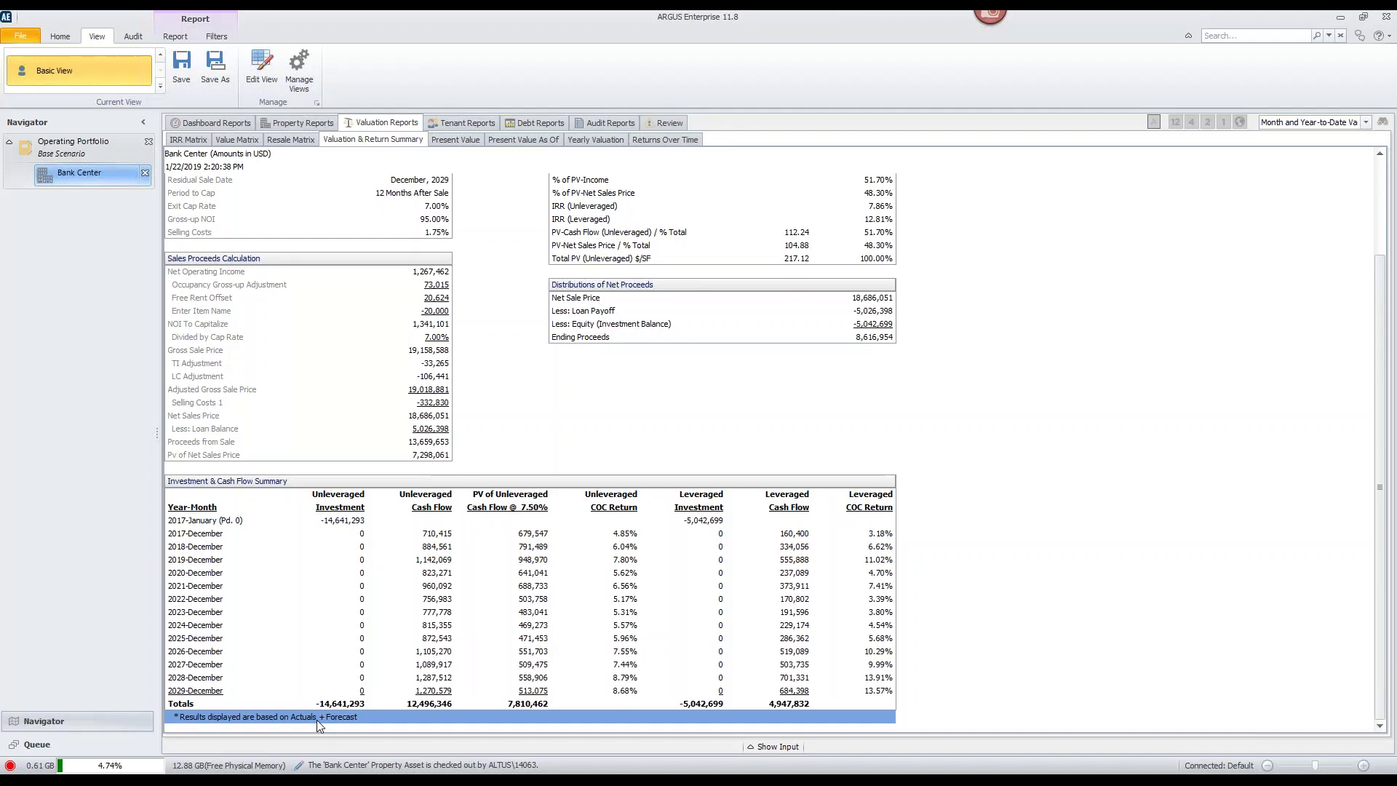
{"action": "left_click", "coordinate": [624, 430]}
{"action": "scroll", "coordinate": [624, 430], "scroll_direction": "up", "scroll_amount": 3}
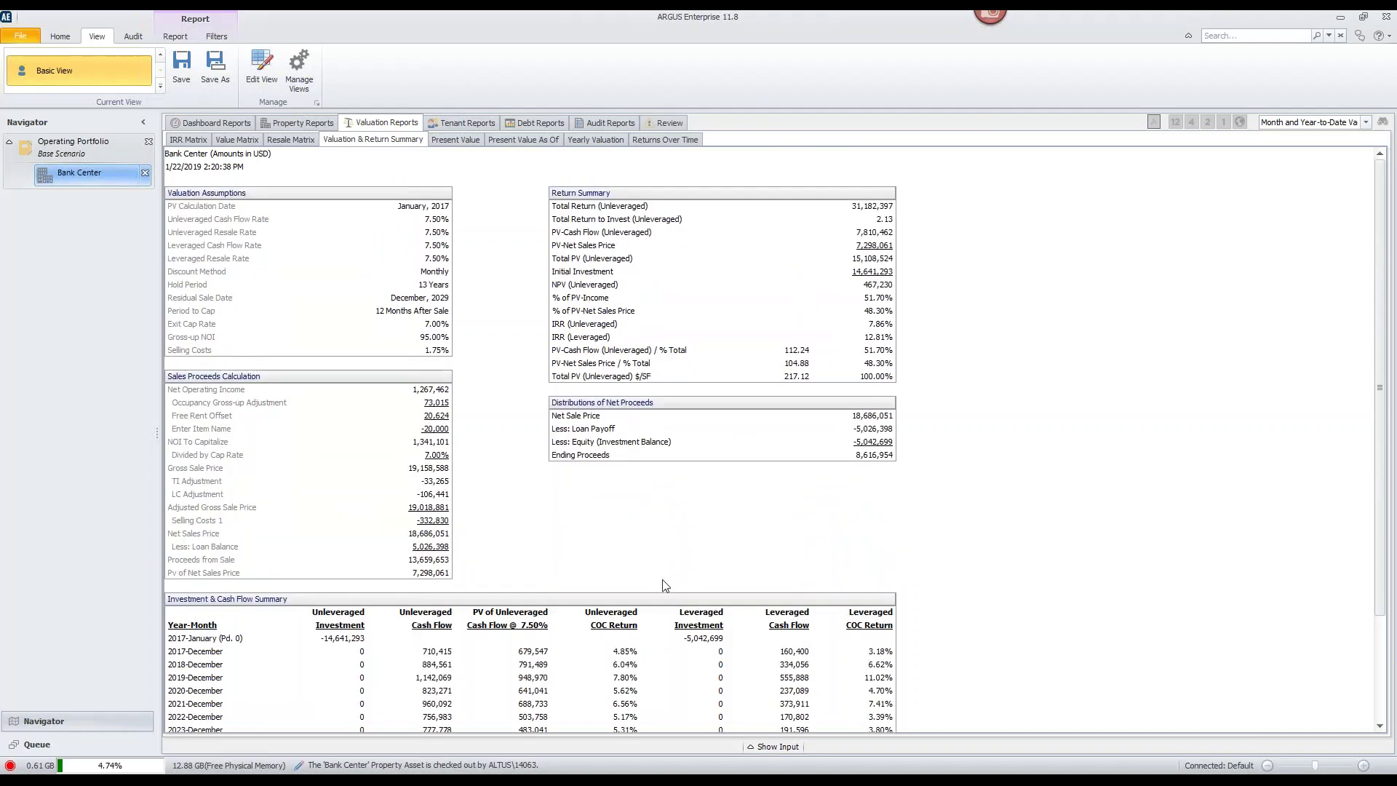
Open the Operating Portfolio's reports and sort the Lease Expiration report by expiration date
{"action": "left_click", "coordinate": [120, 147]}
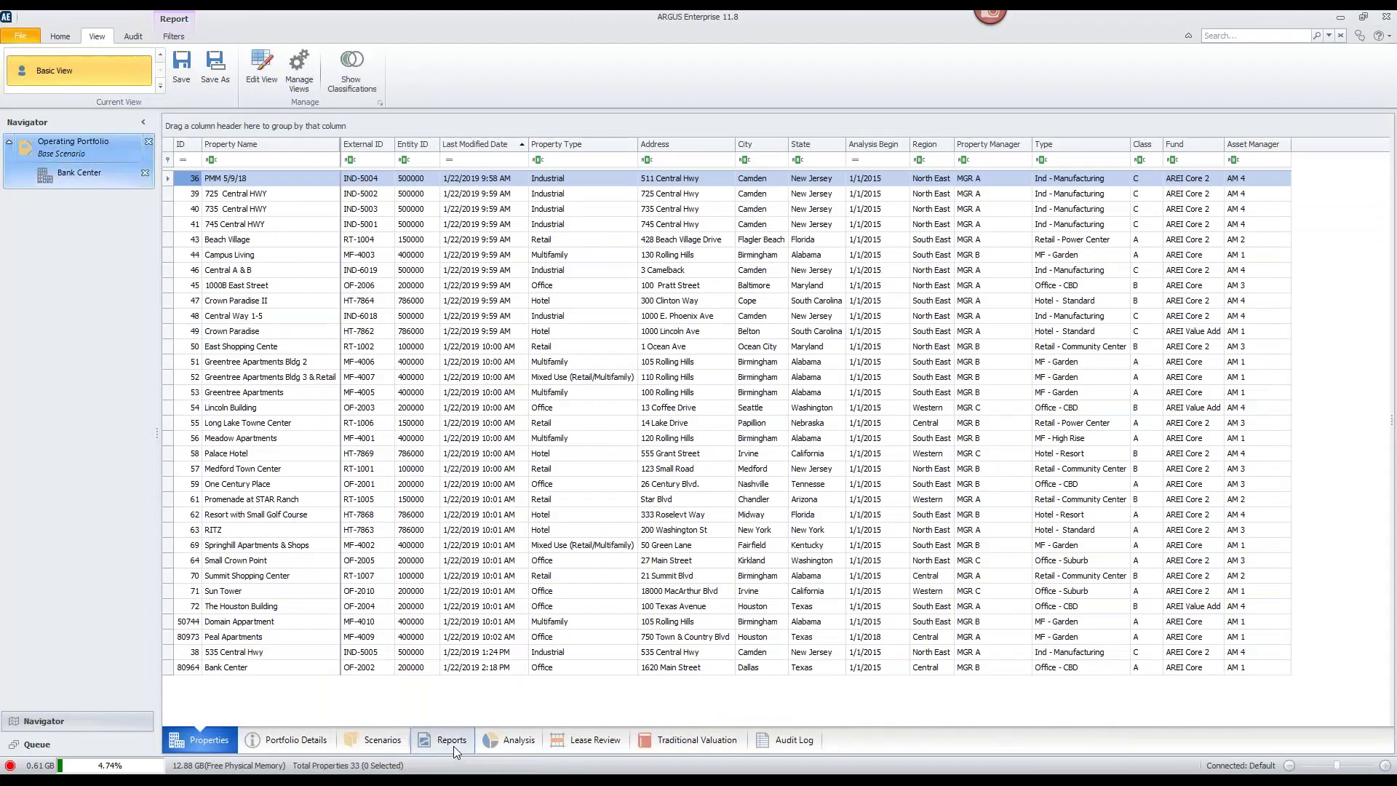
{"action": "left_click", "coordinate": [452, 745]}
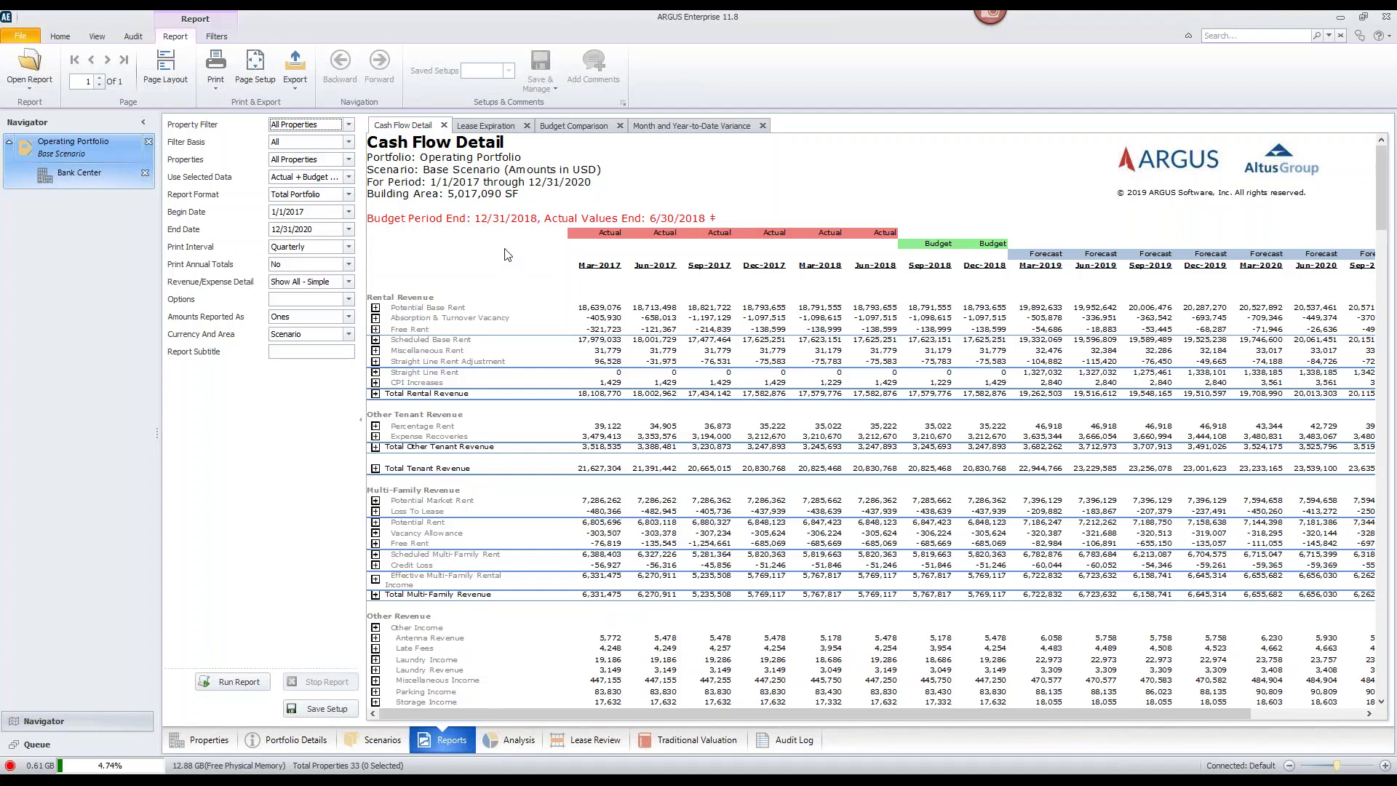
{"action": "left_click", "coordinate": [491, 126]}
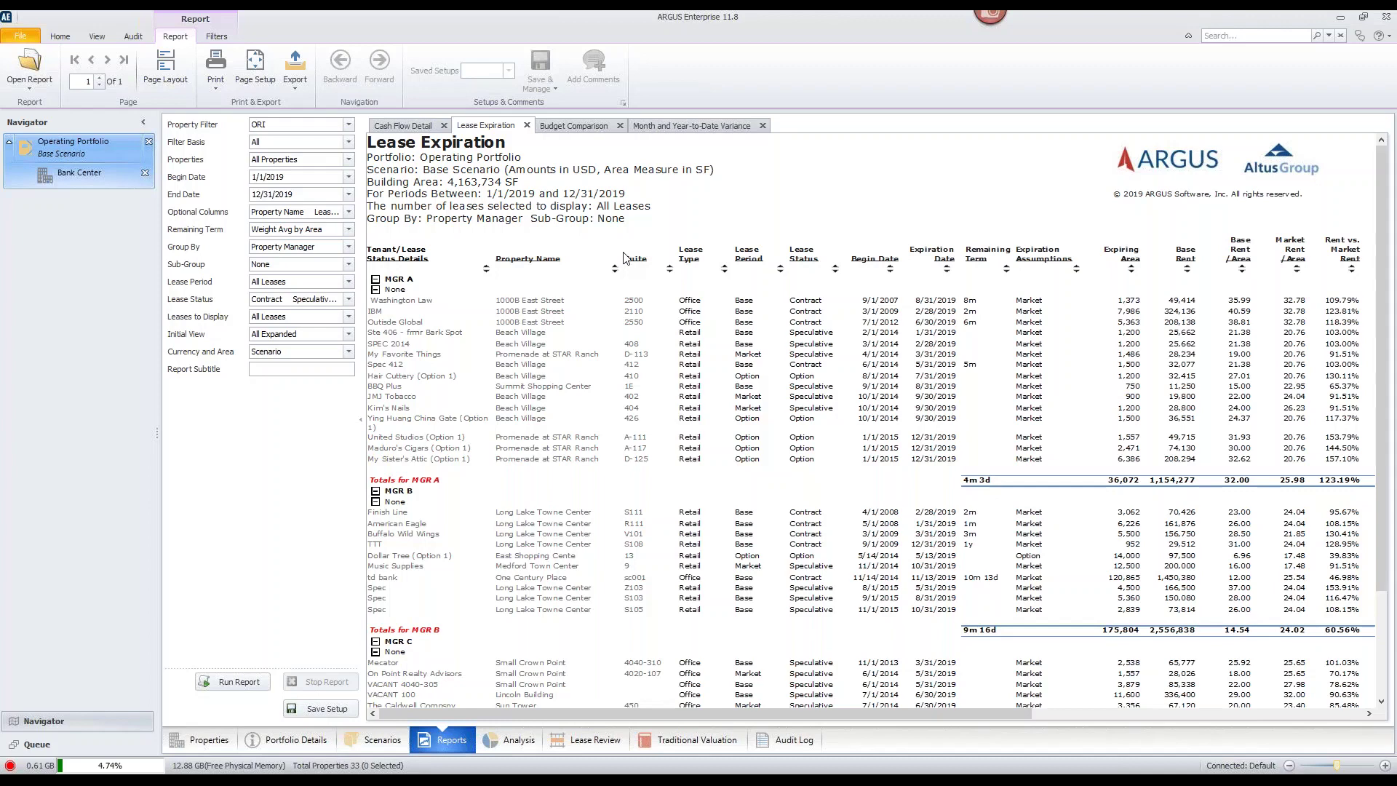
{"action": "left_click", "coordinate": [946, 269]}
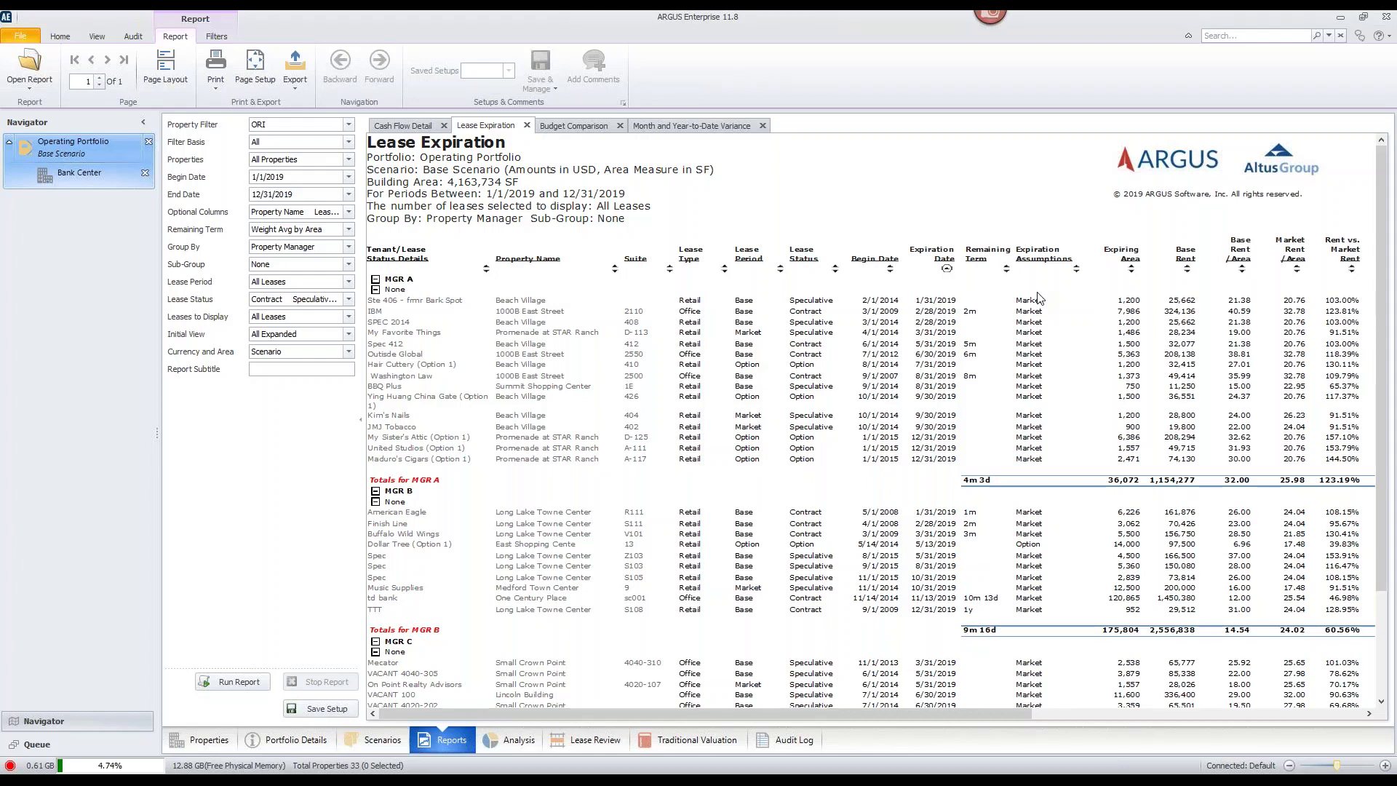
Set the portfolio Month and Year-to-Date Variance report's date to 1/1/2018 and run the report
{"action": "left_click", "coordinate": [563, 128]}
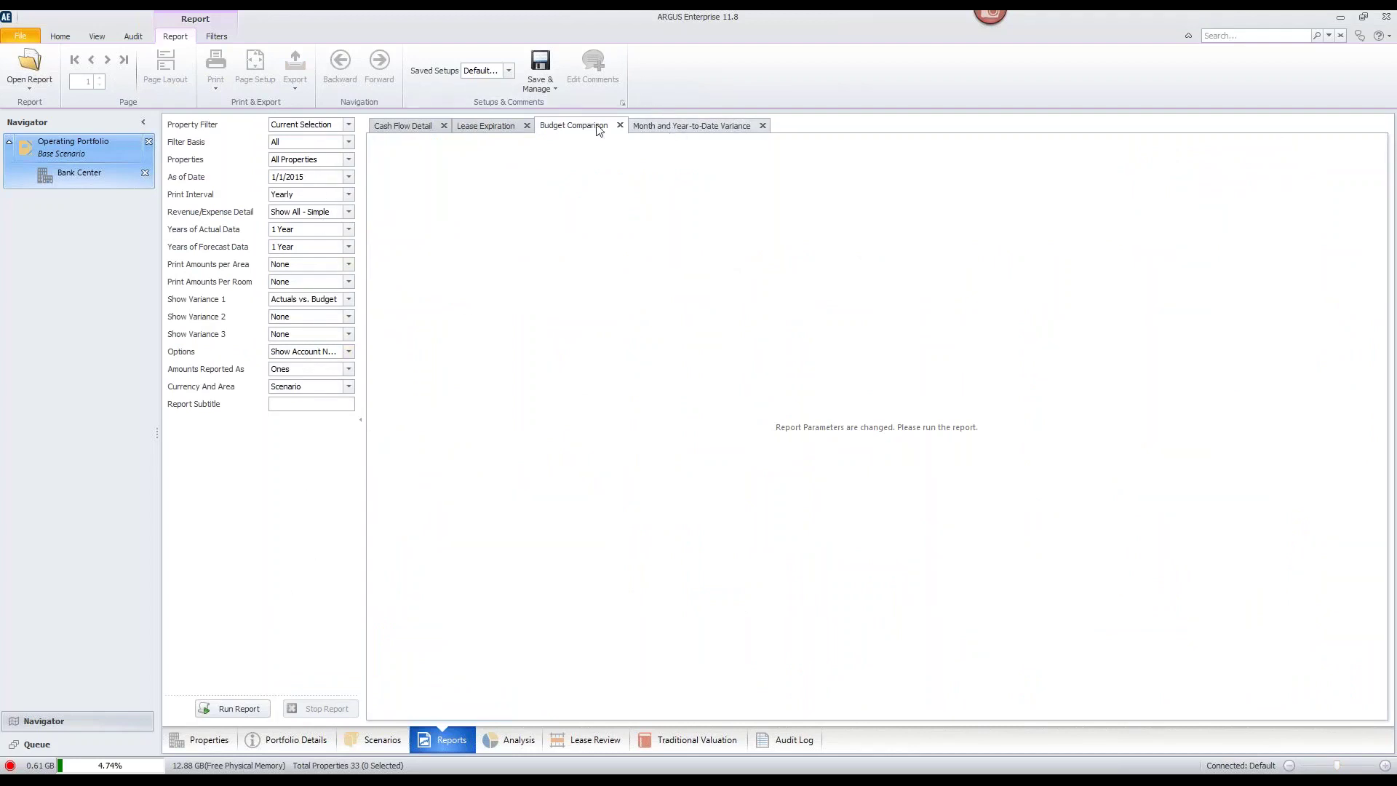
{"action": "left_click", "coordinate": [688, 123]}
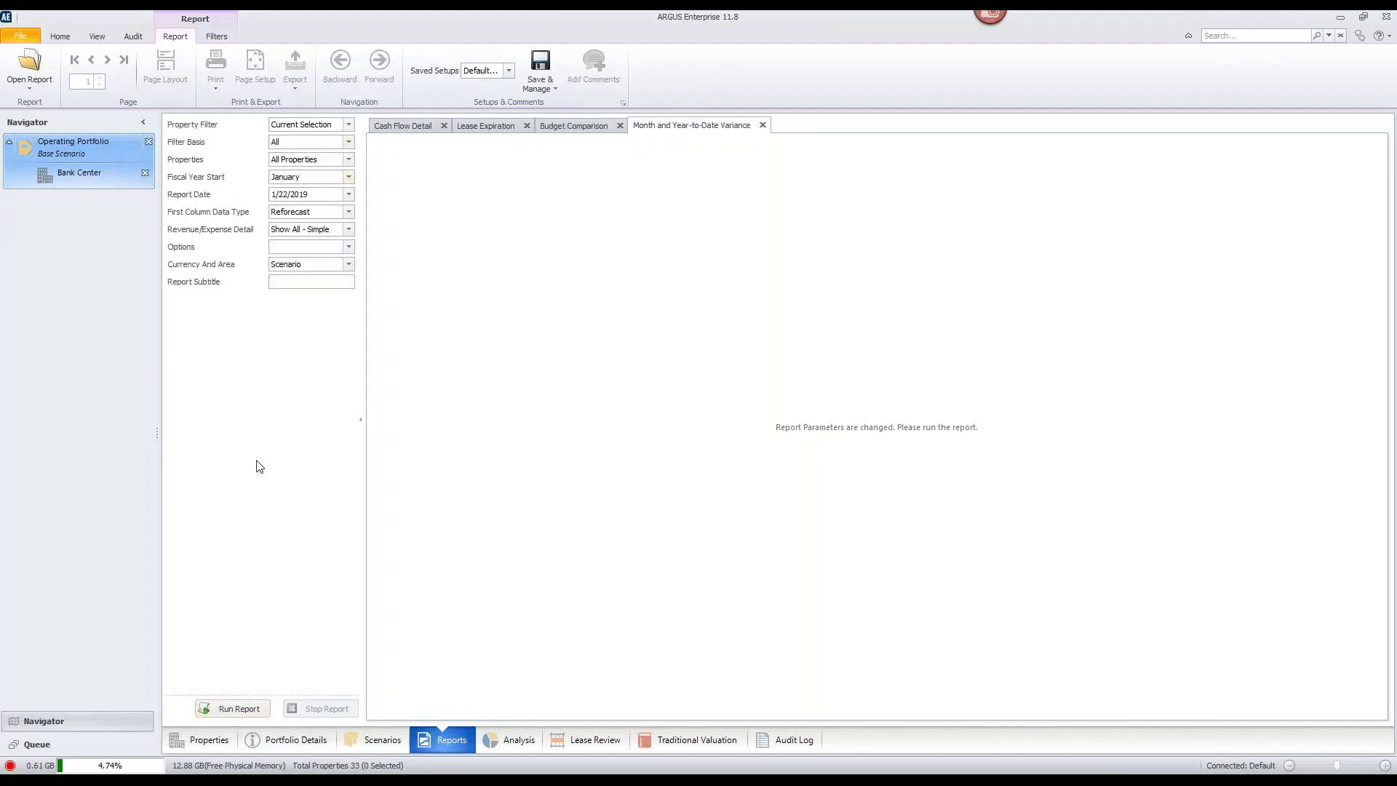
{"action": "double_click", "coordinate": [288, 193]}
{"action": "type", "text": "1/"}
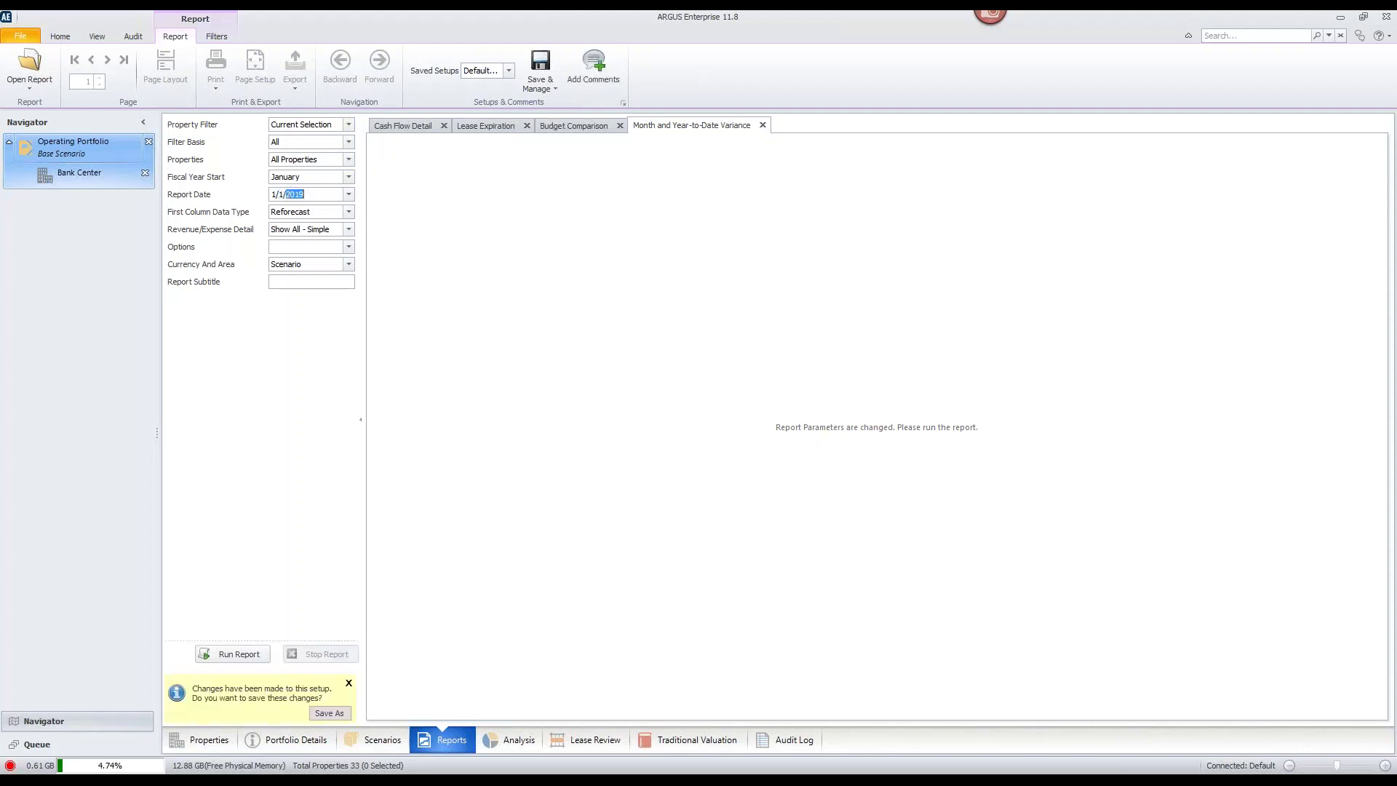
{"action": "type", "text": "2018"}
{"action": "key", "text": "Tab"}
{"action": "left_click", "coordinate": [244, 644]}
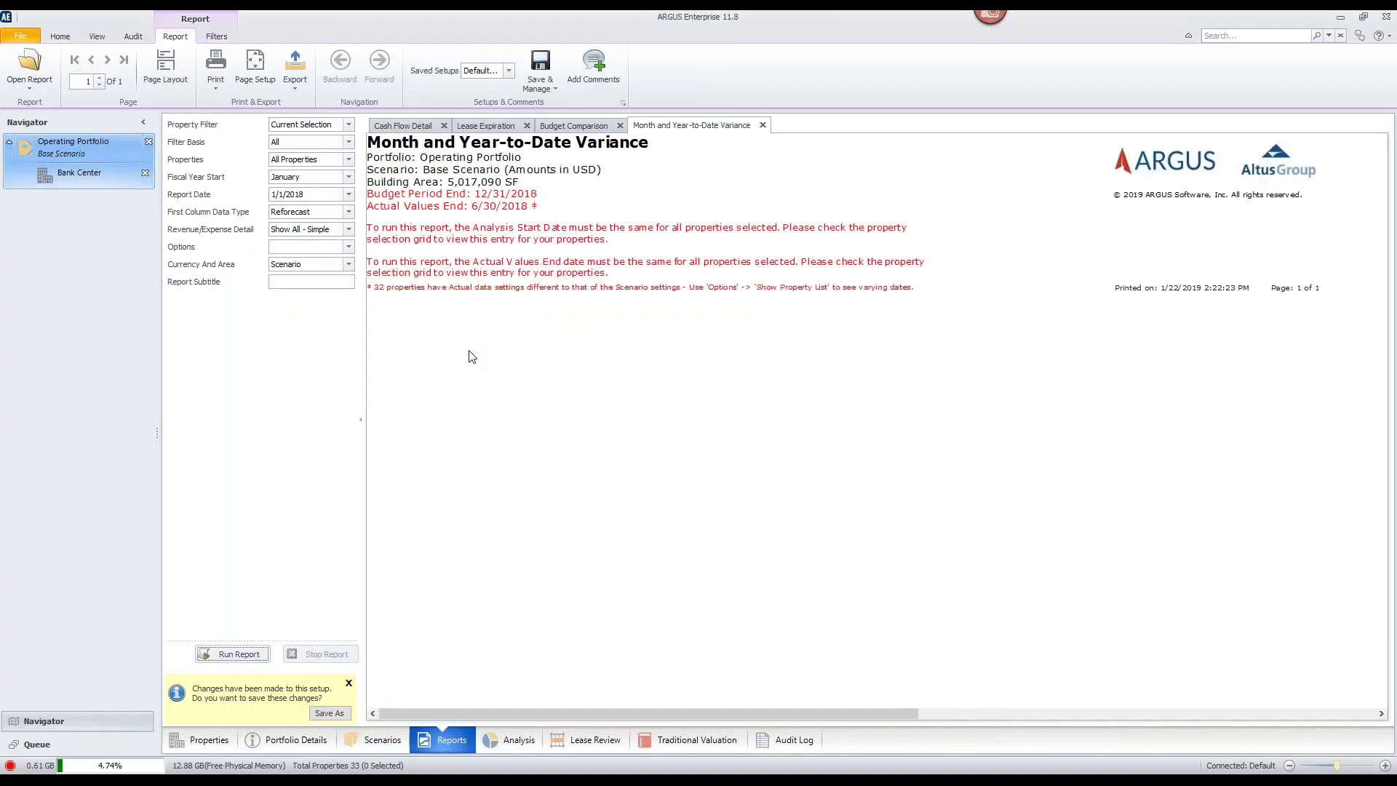
Load the saved Budget setup with variance comments for the portfolio Budget Comparison report and run it
{"action": "left_click", "coordinate": [594, 67]}
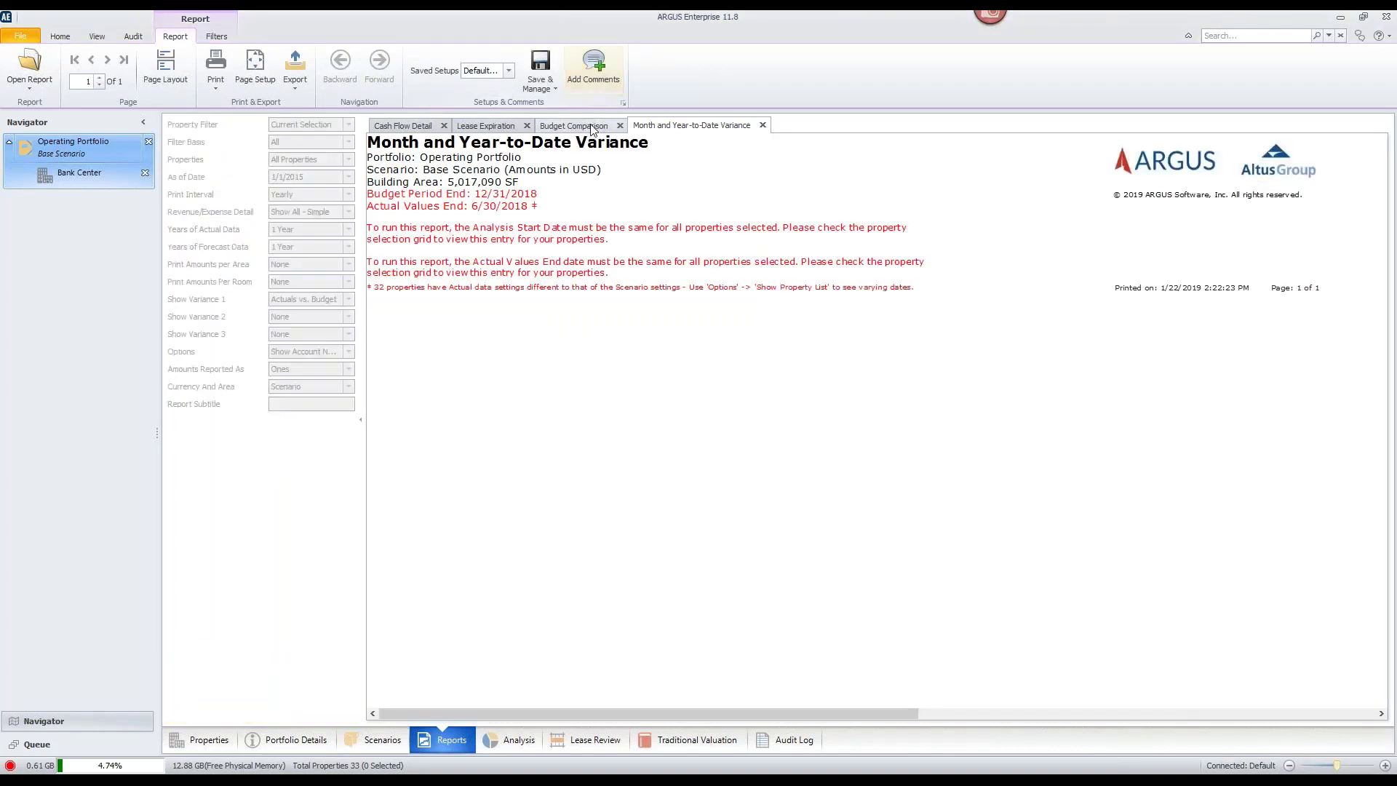
{"action": "left_click", "coordinate": [590, 128]}
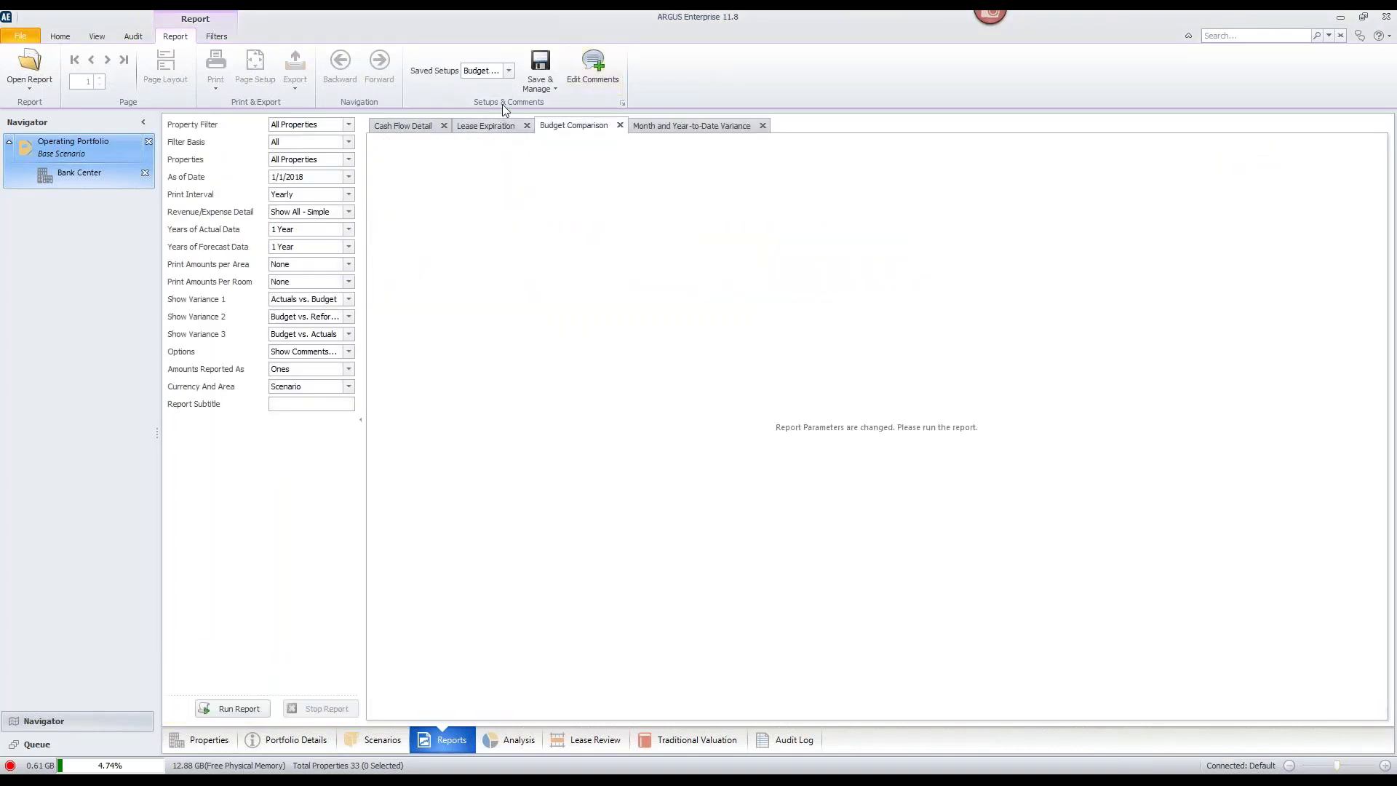
{"action": "left_click", "coordinate": [219, 708]}
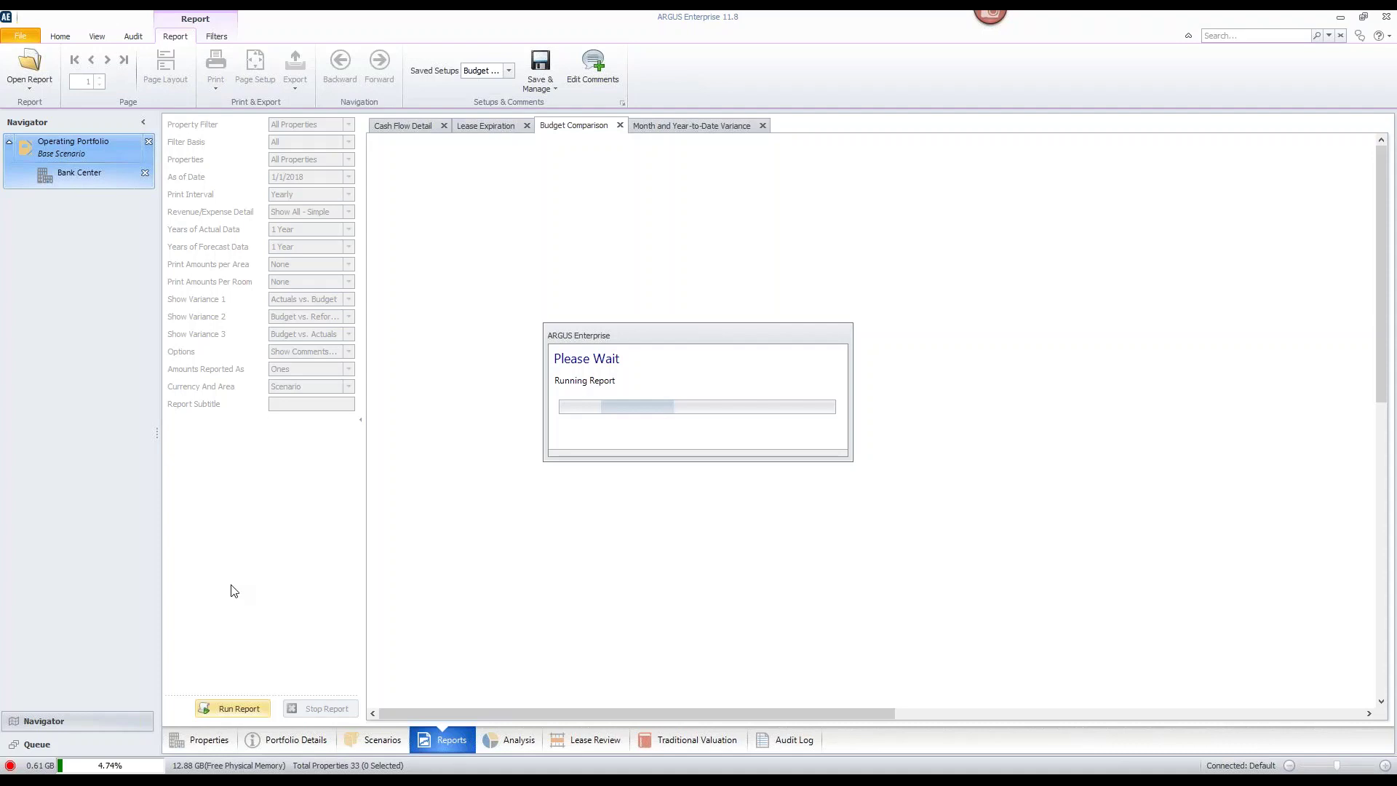
{"action": "left_click", "coordinate": [234, 590]}
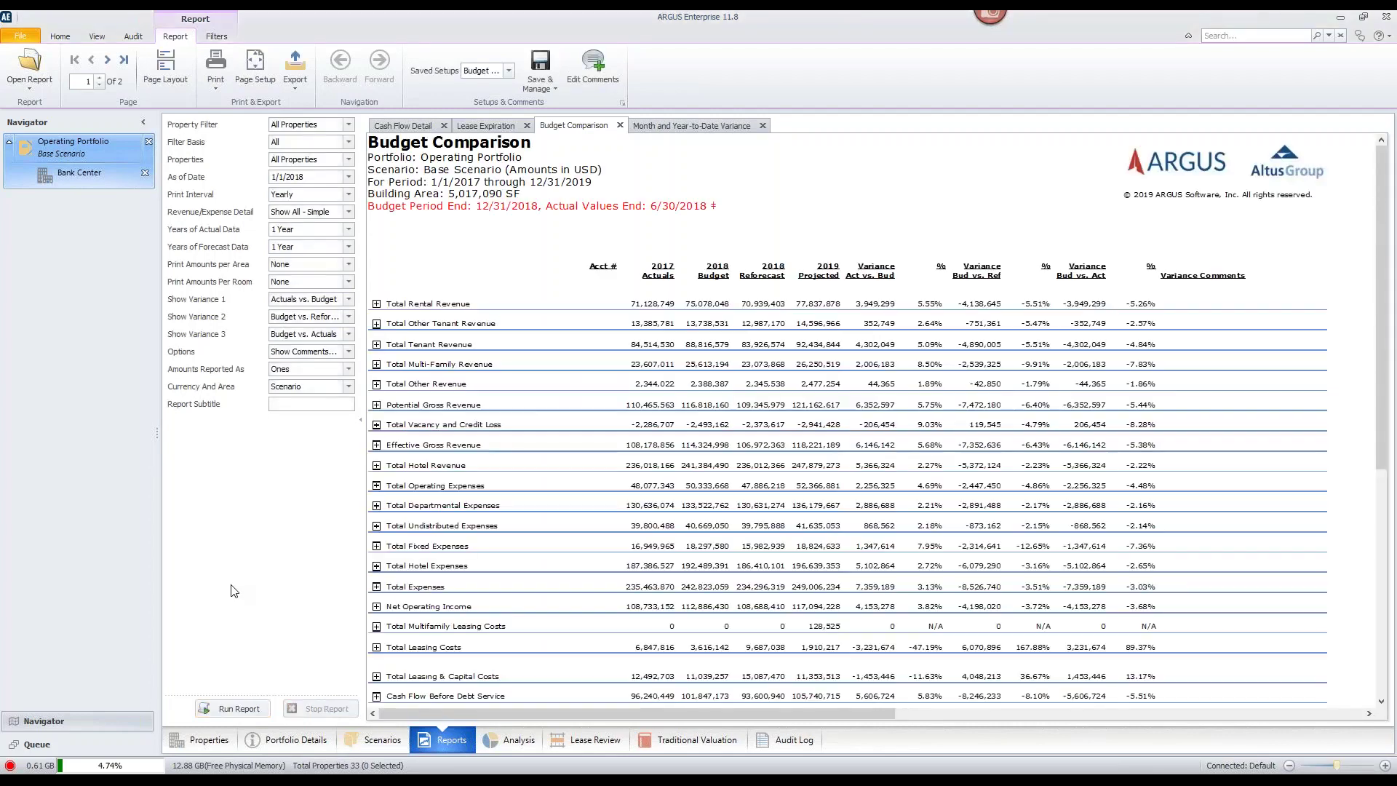
Expand Total Rental Revenue in the Budget Comparison report by property and check the variance comments column
{"action": "left_click", "coordinate": [375, 304]}
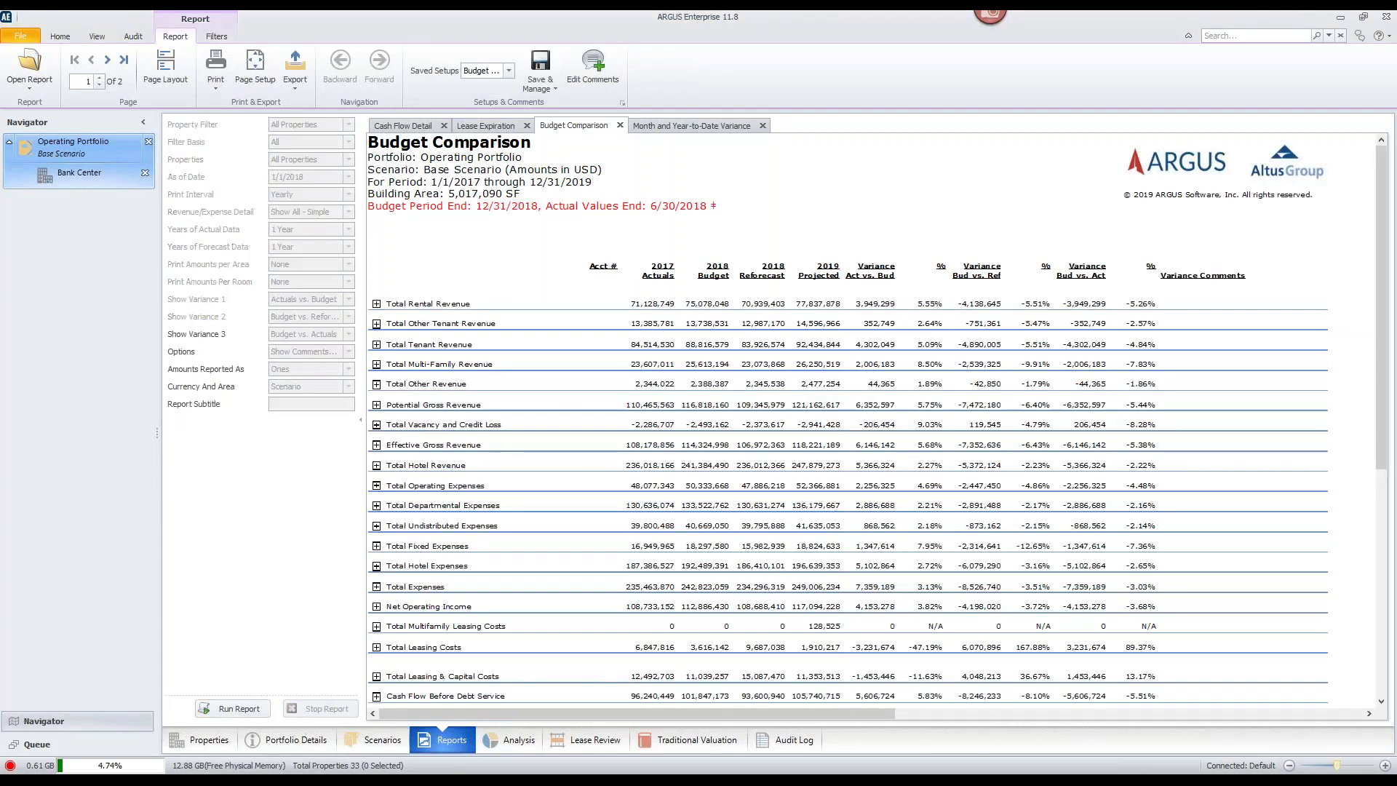
{"action": "left_click_drag", "start_coordinate": [645, 713], "coordinate": [895, 711]}
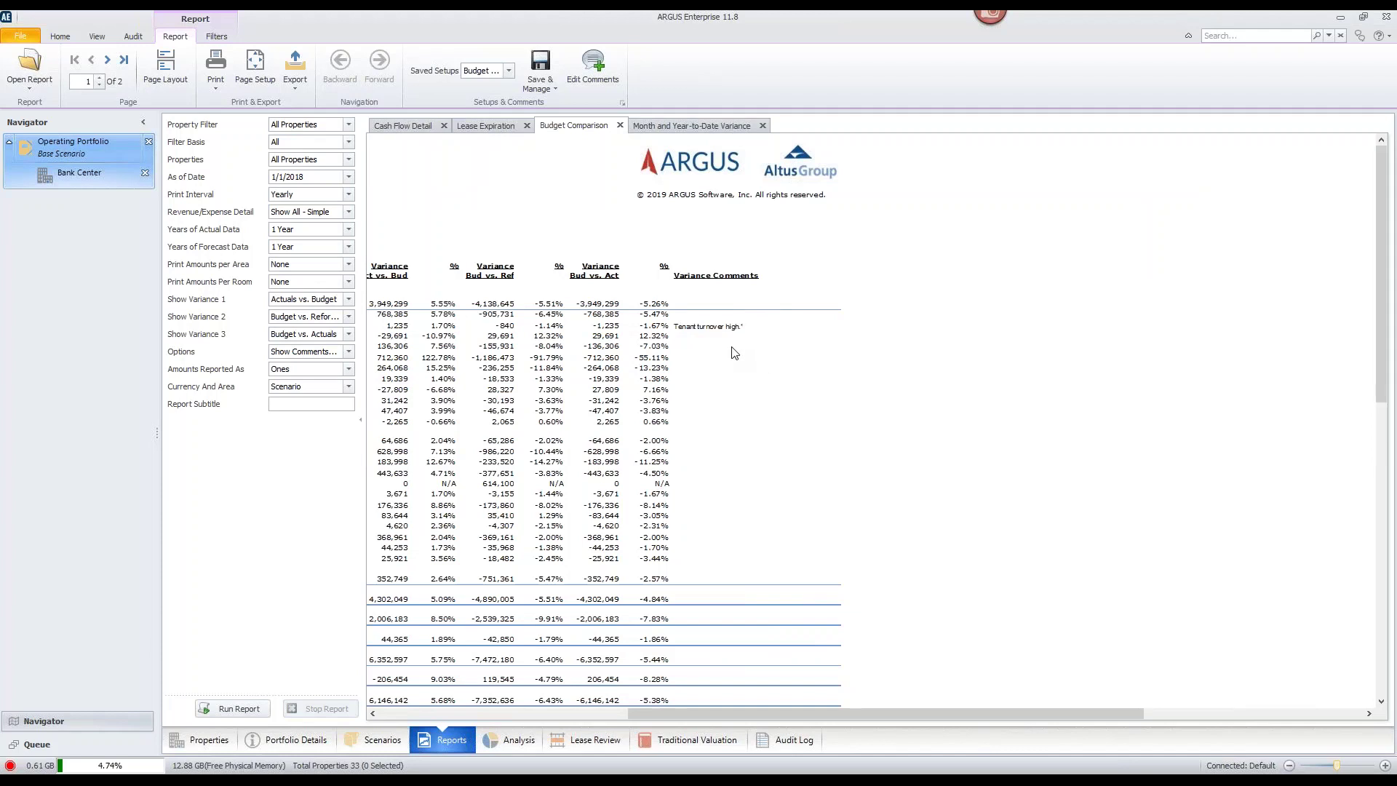
{"action": "left_click_drag", "start_coordinate": [824, 715], "coordinate": [518, 722]}
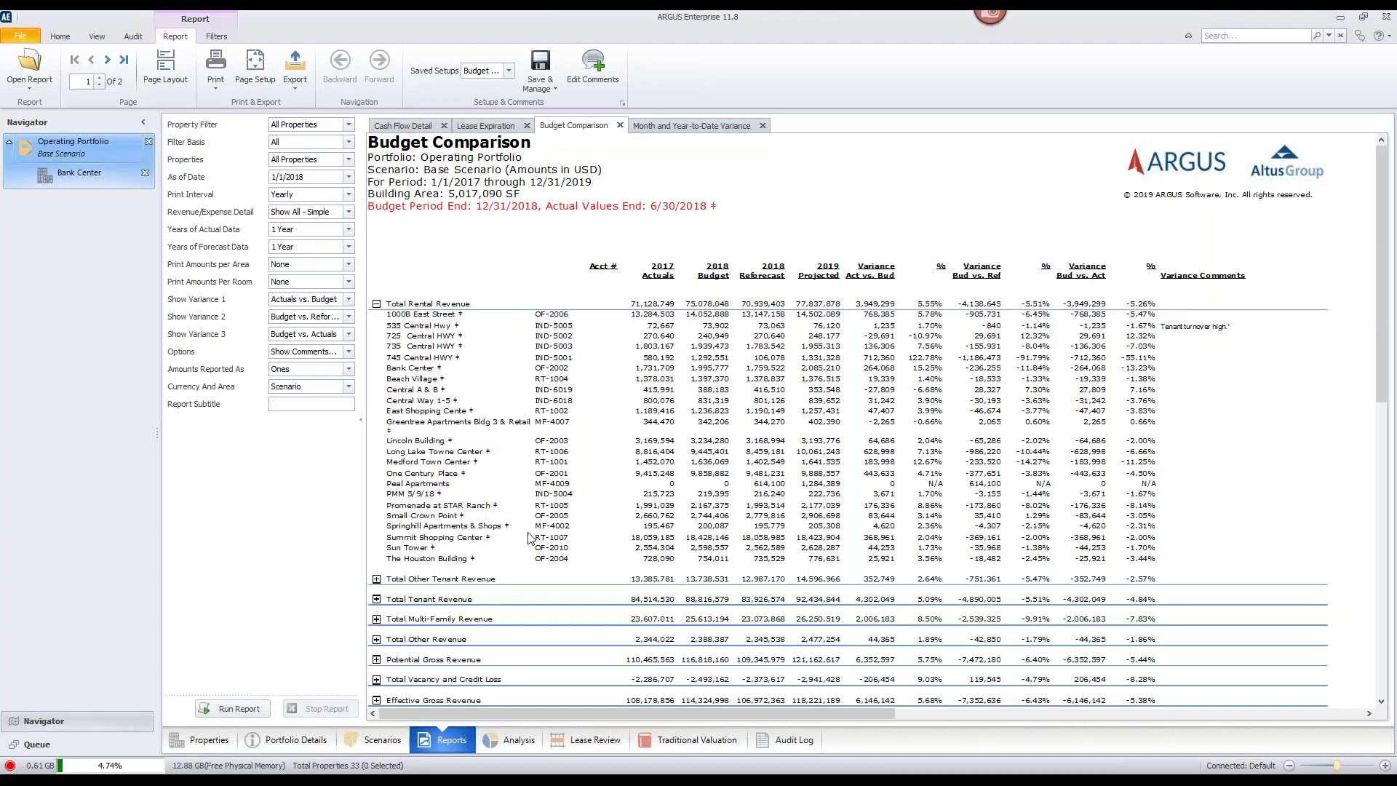
Copy Bank Center's January 2019 to December 2019 forecast to budget, running calculations upon completion
{"action": "left_click", "coordinate": [217, 732]}
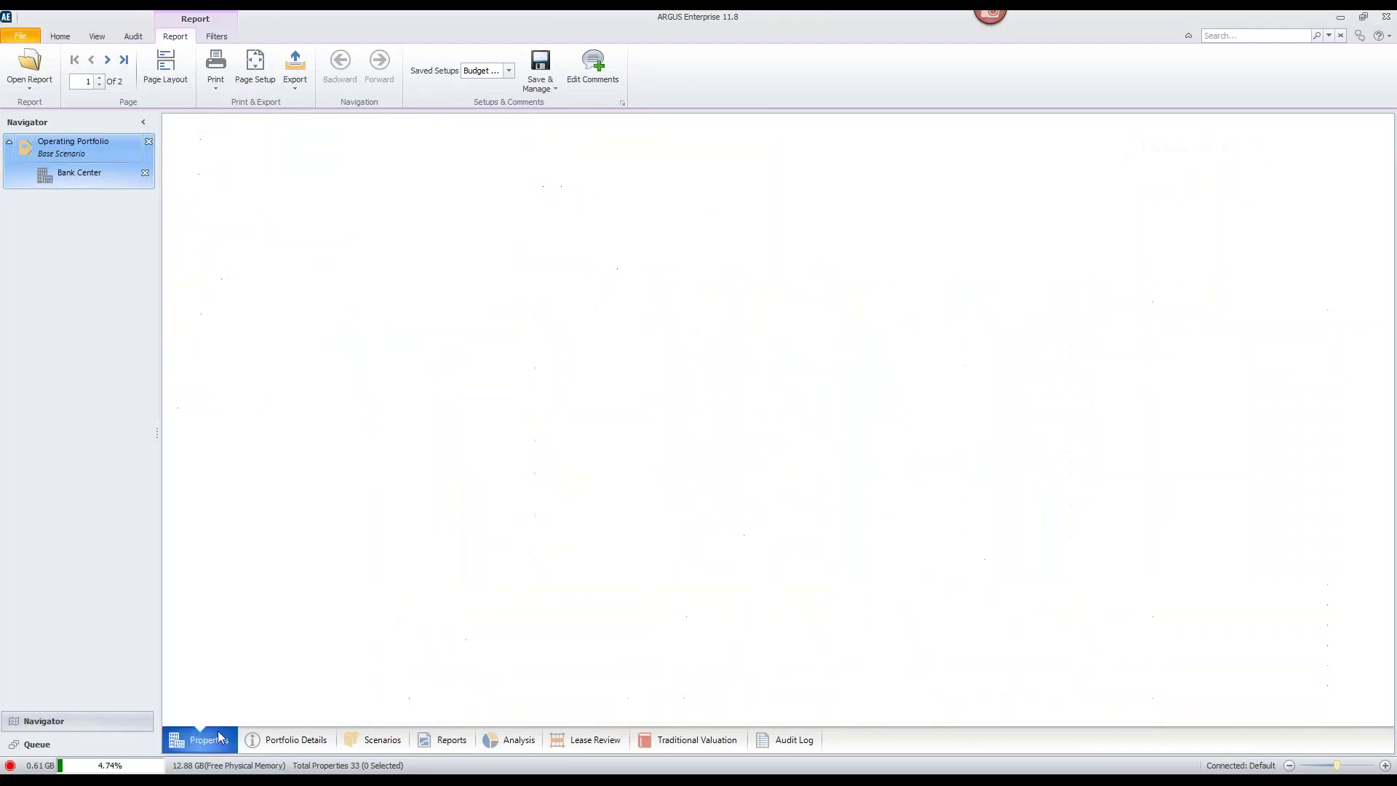
{"action": "left_click", "coordinate": [473, 286]}
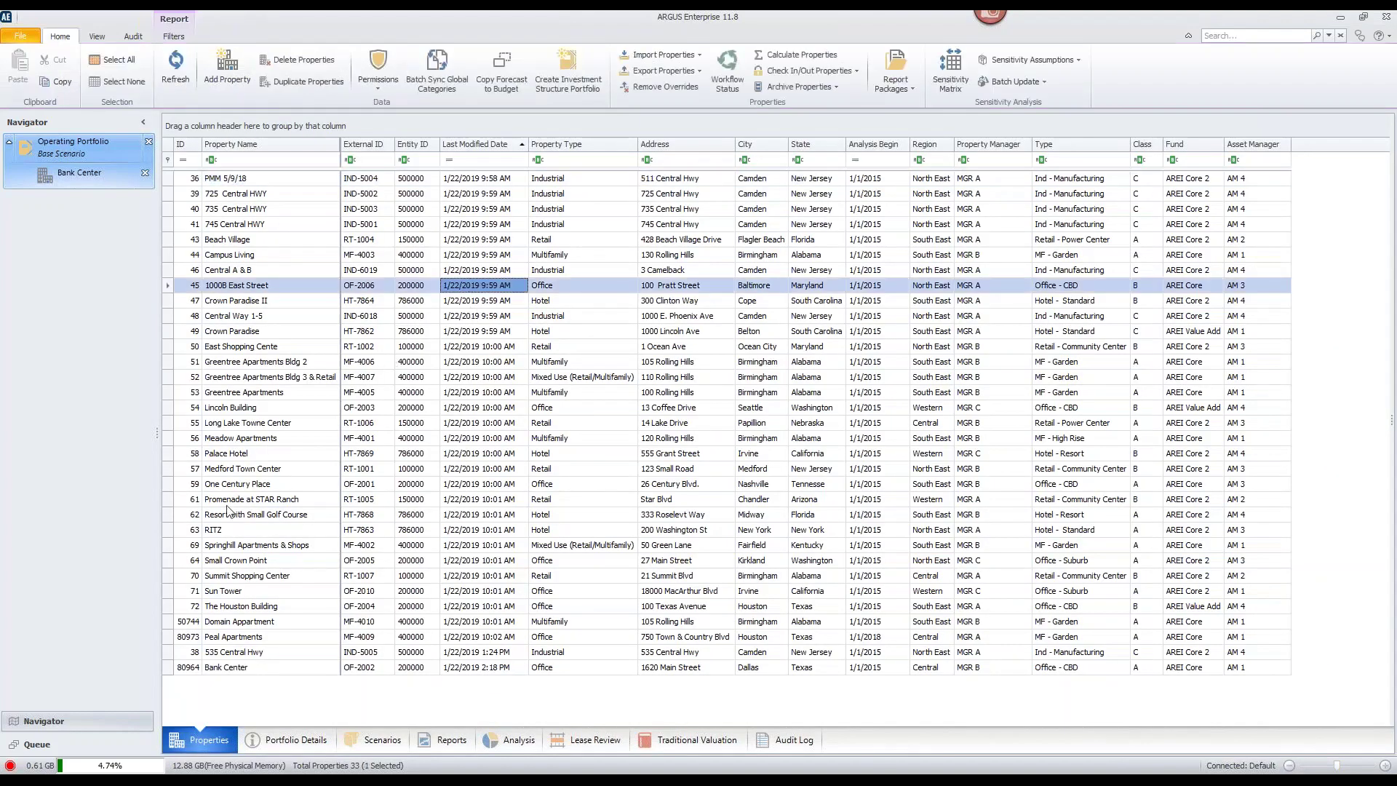
{"action": "left_click", "coordinate": [234, 670]}
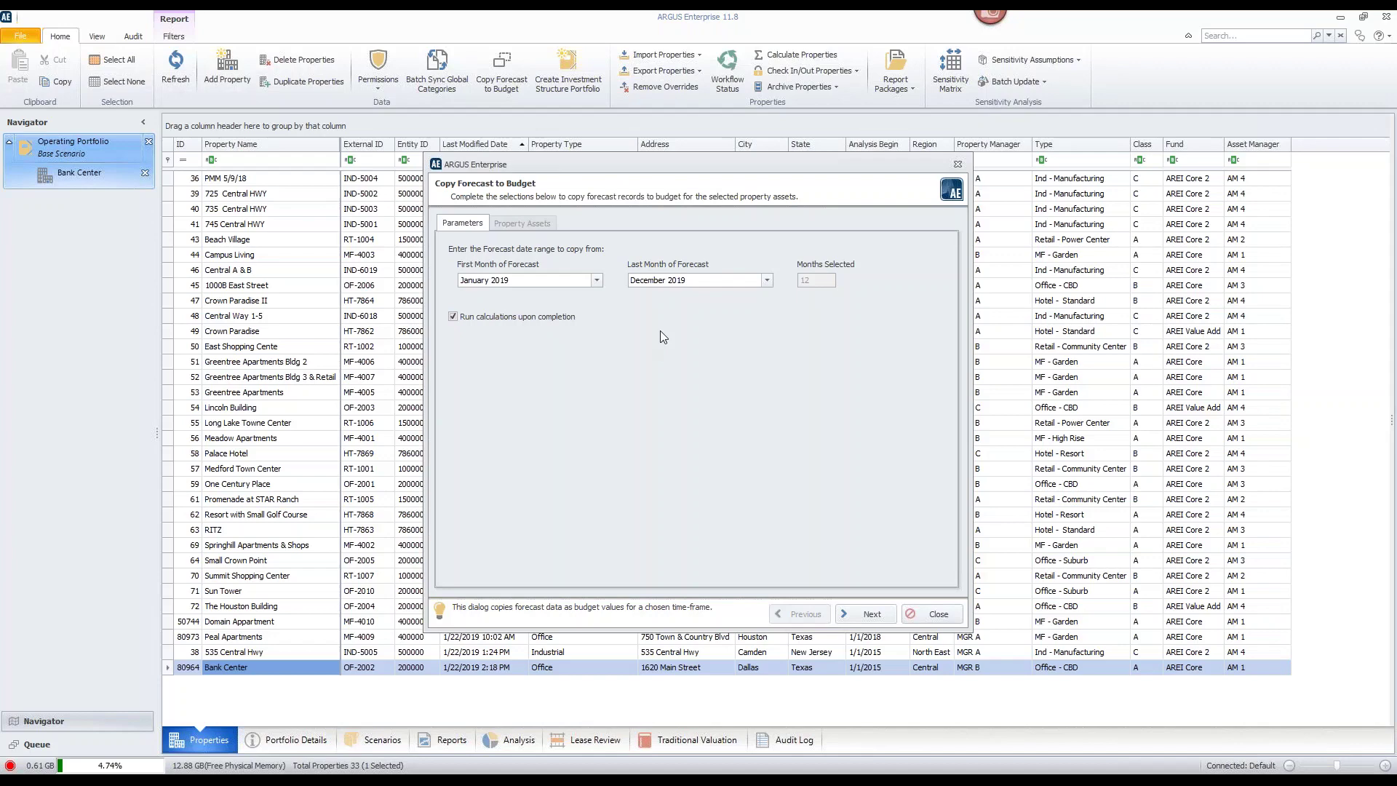
{"action": "left_click", "coordinate": [867, 613]}
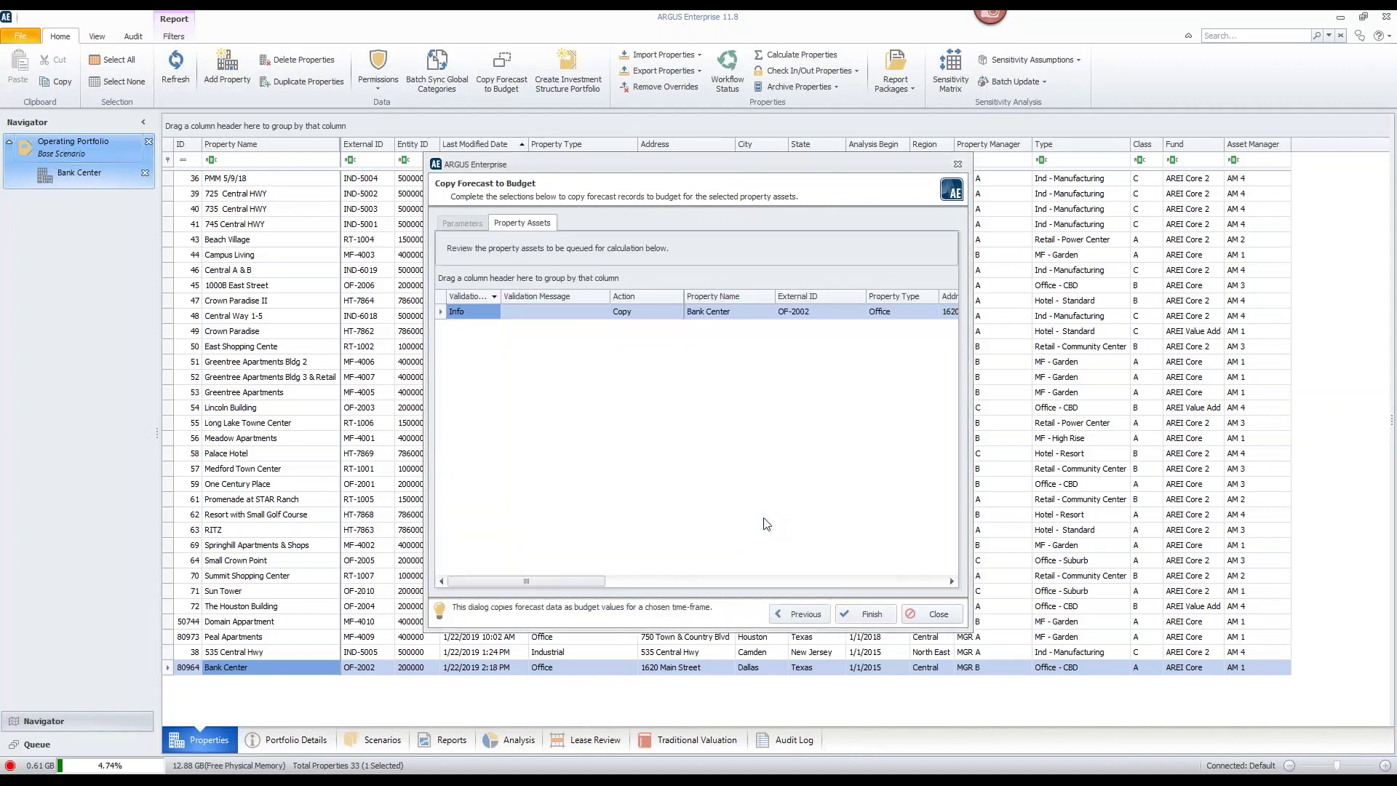
{"action": "left_click", "coordinate": [867, 613]}
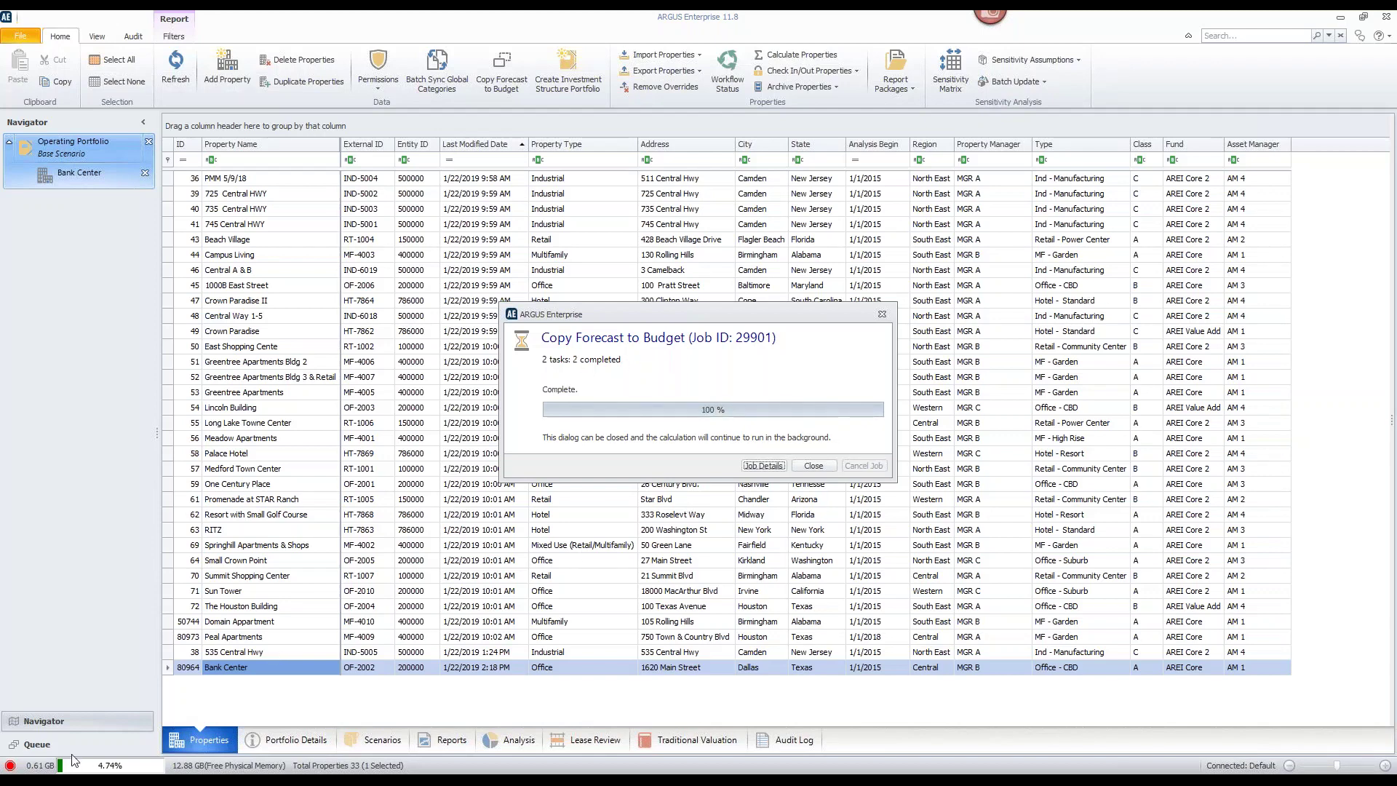
{"action": "left_click", "coordinate": [811, 466]}
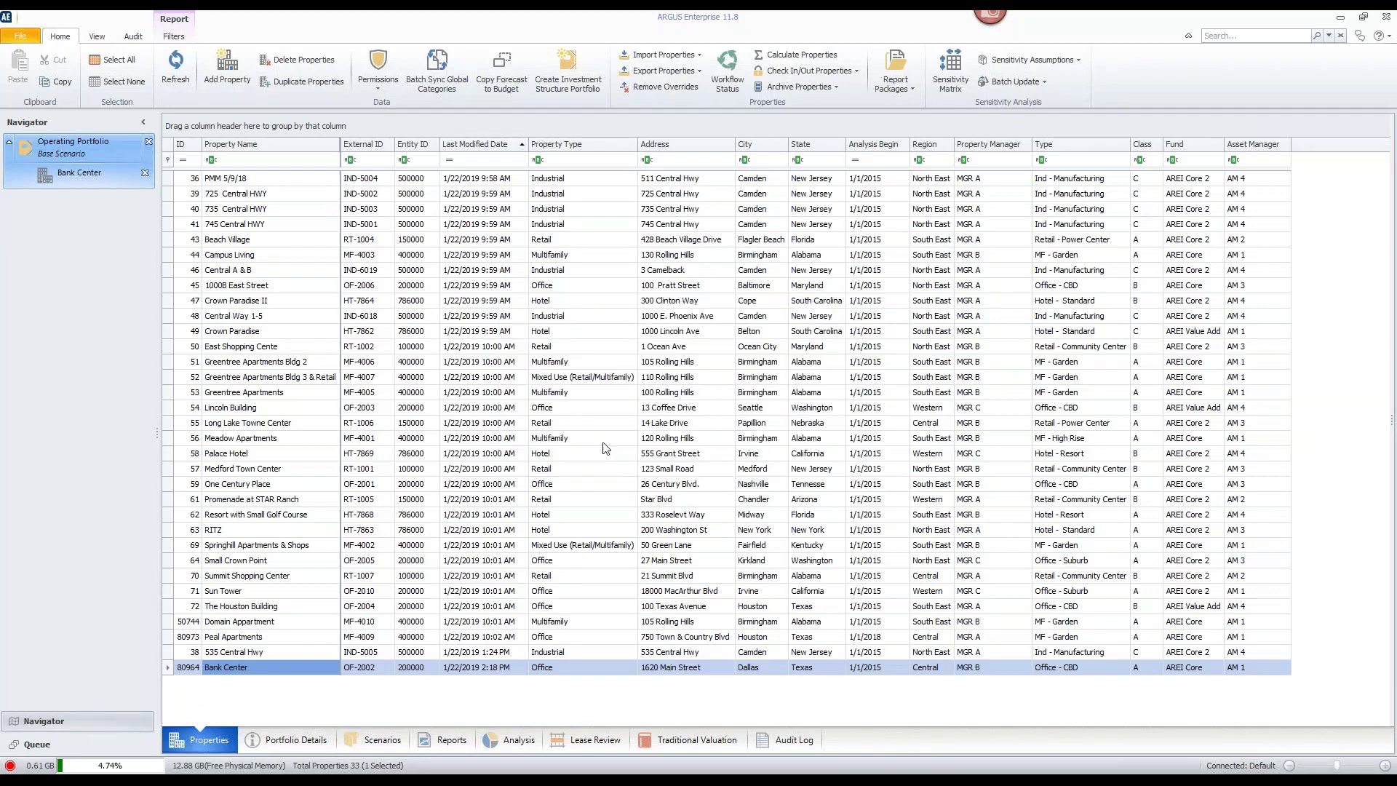
Close Bank Center without saving its changes and reopen it from the Operating Portfolio's property list
{"action": "left_click", "coordinate": [120, 182]}
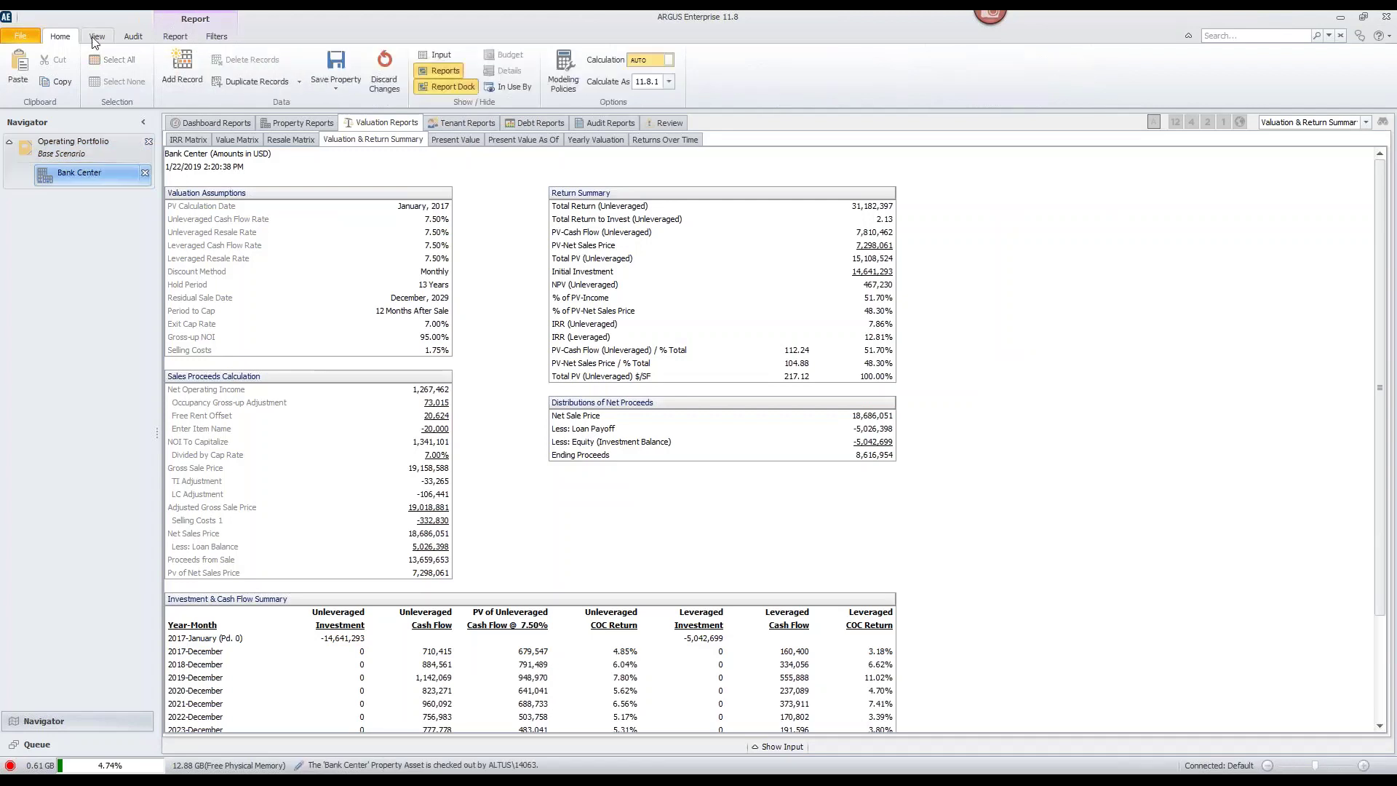
{"action": "left_click", "coordinate": [144, 173]}
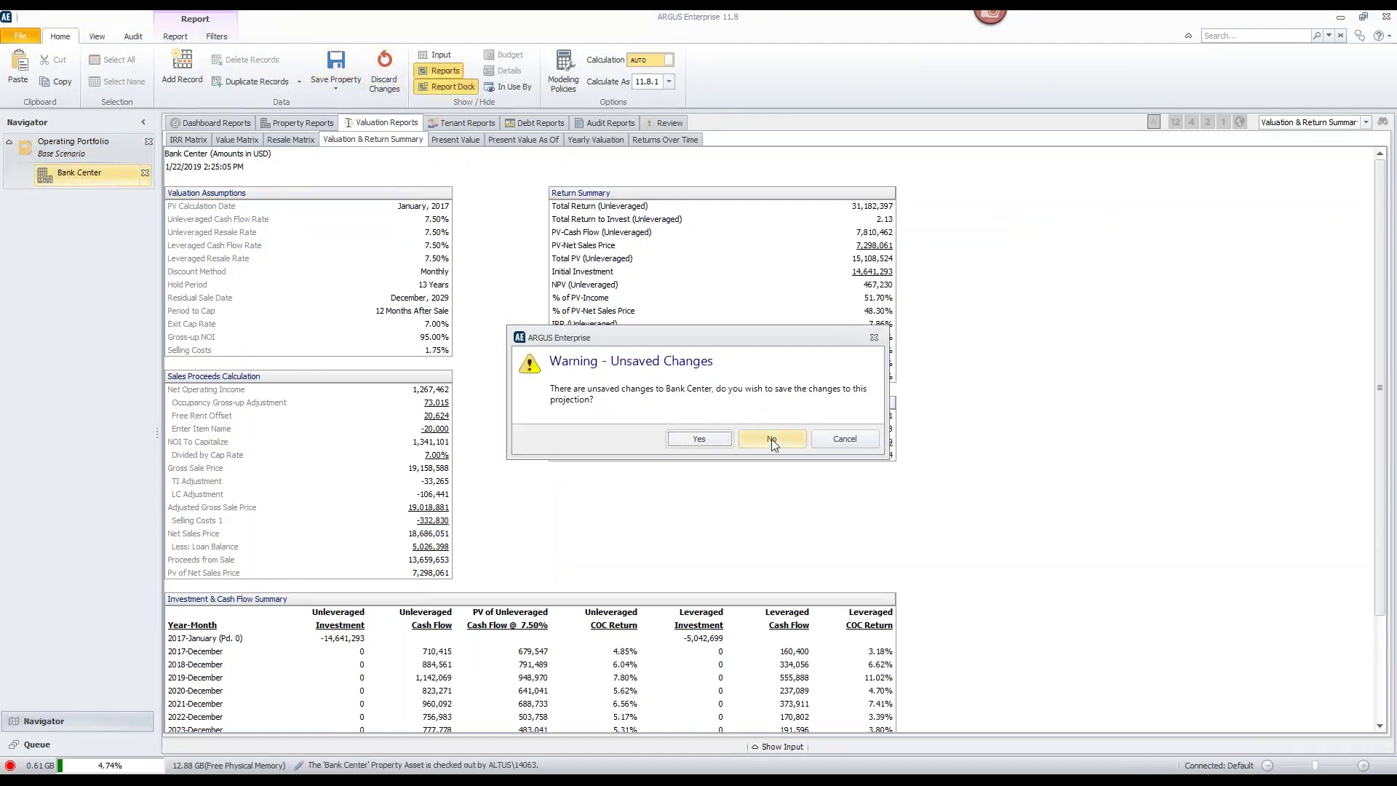
{"action": "left_click", "coordinate": [794, 439]}
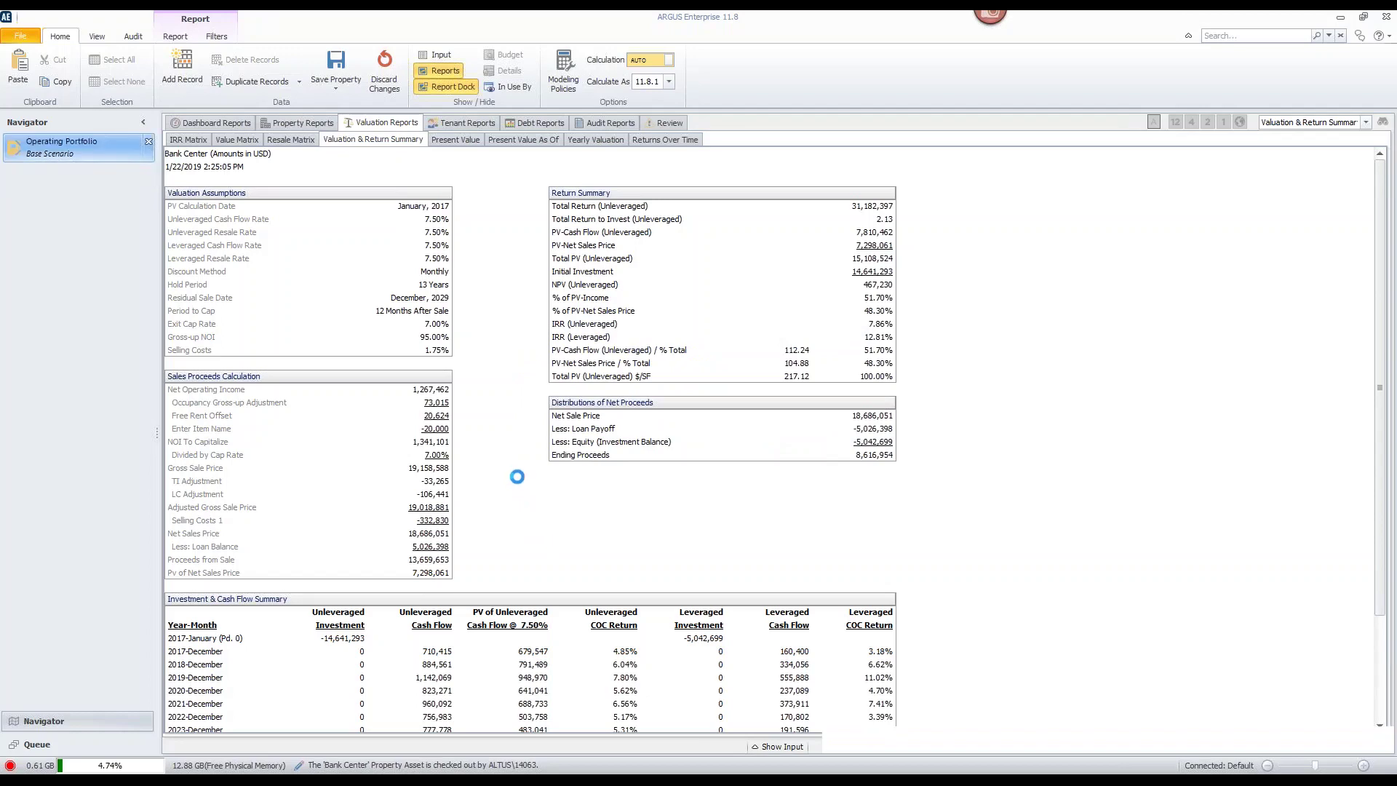
{"action": "double_click", "coordinate": [240, 667]}
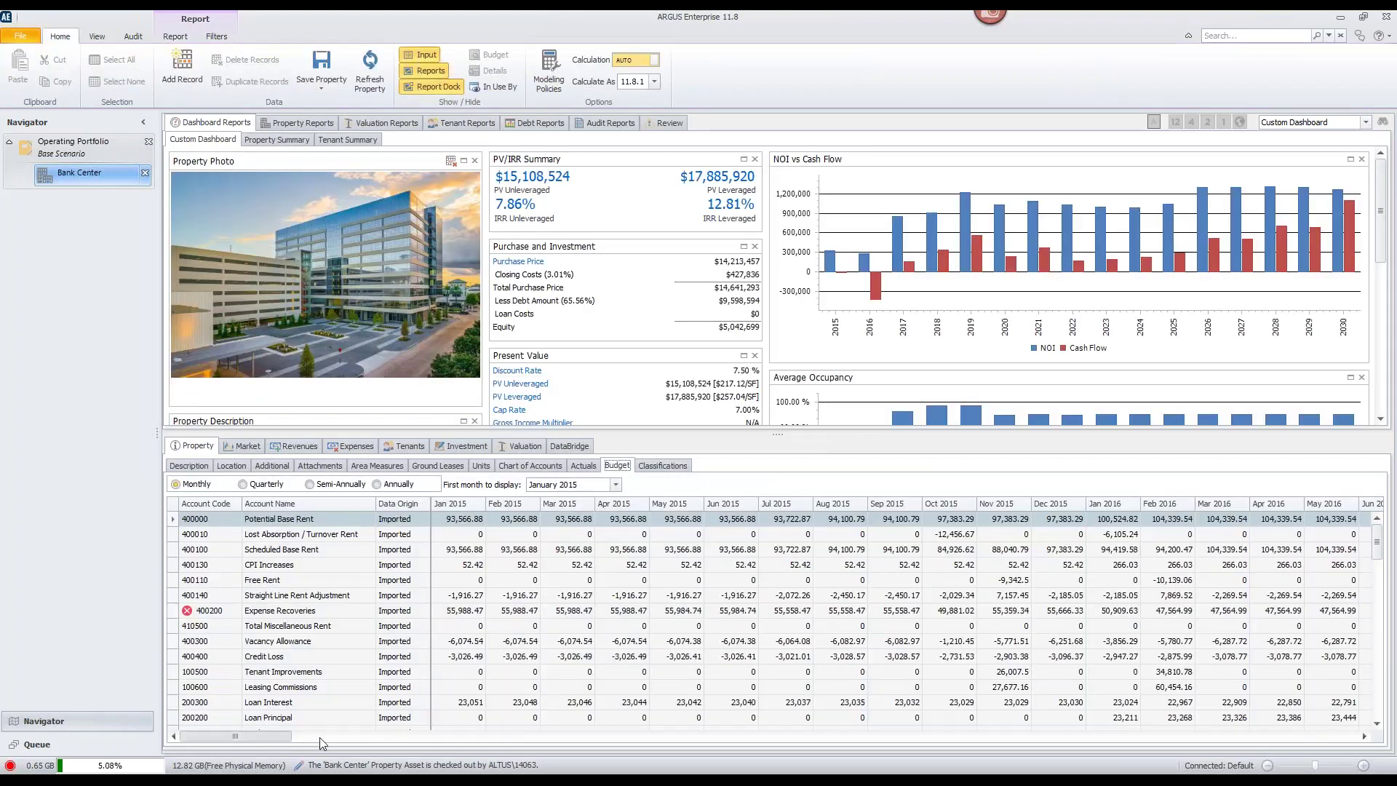
Review the 2019 monthly amounts in Bank Center's budget and check the Cash Flow report's date options
{"action": "left_click_drag", "start_coordinate": [320, 736], "coordinate": [571, 749]}
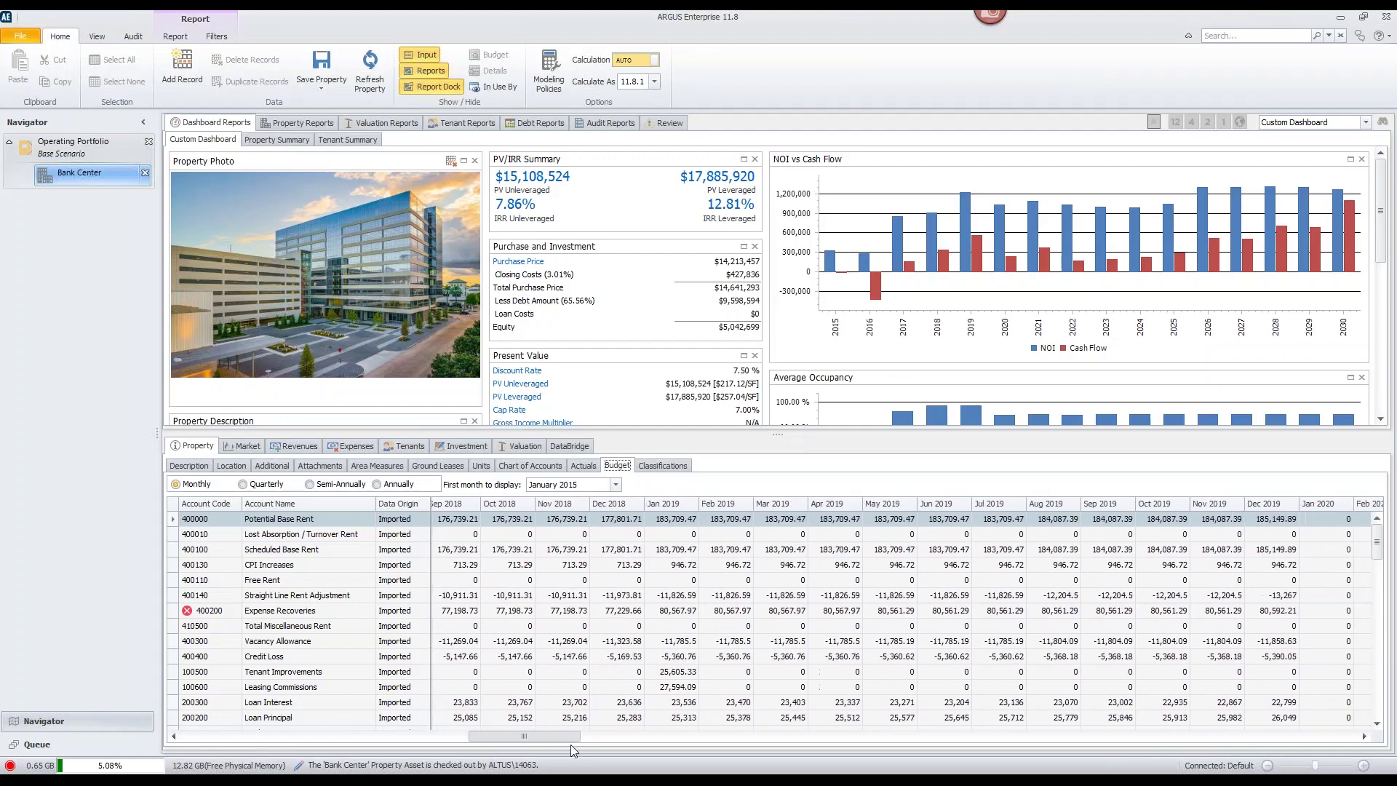
{"action": "left_click_drag", "start_coordinate": [673, 519], "coordinate": [955, 659]}
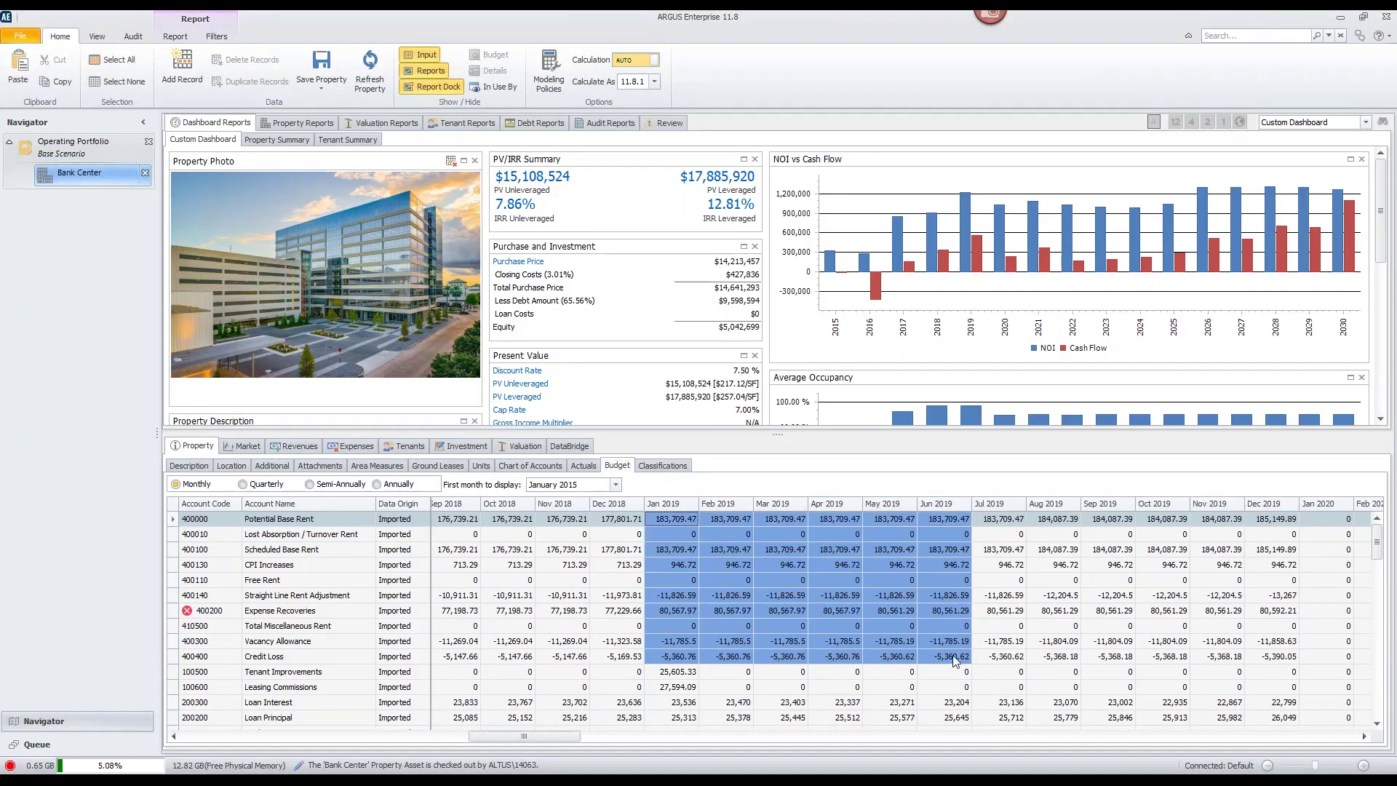
{"action": "left_click", "coordinate": [892, 640]}
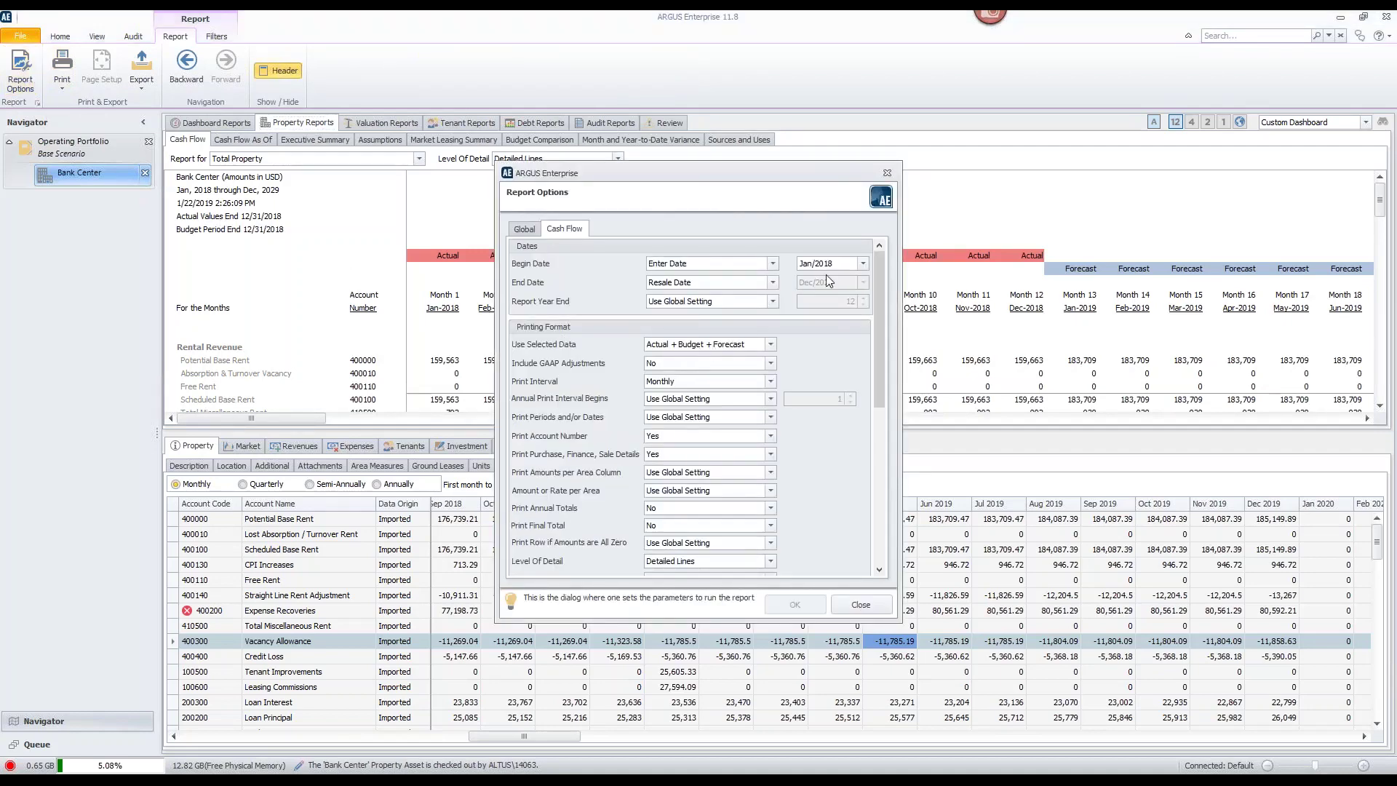
{"action": "left_click", "coordinate": [886, 172]}
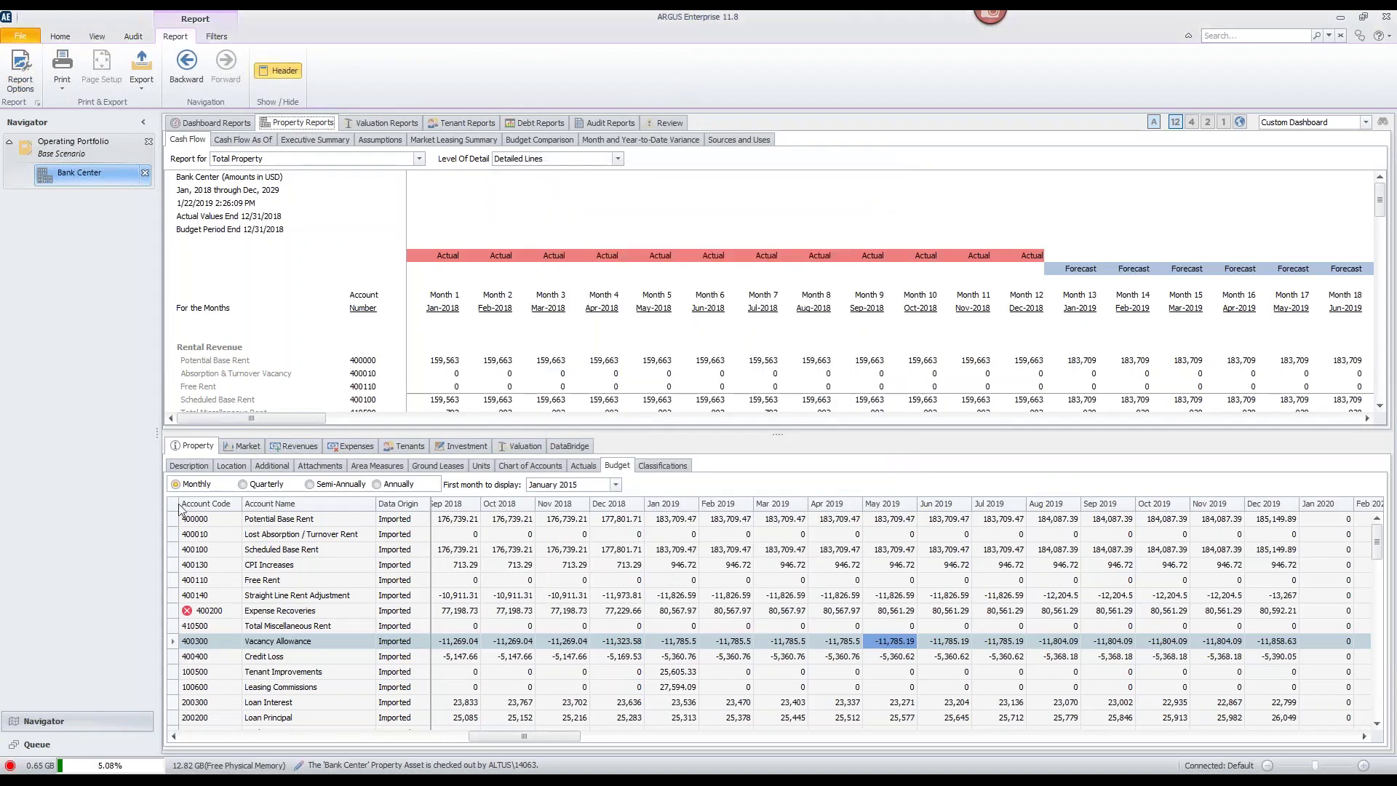
Set Bank Center's Budget Period End to December 2019 and check the 2019 months in the Cash Flow report
{"action": "left_click", "coordinate": [203, 469]}
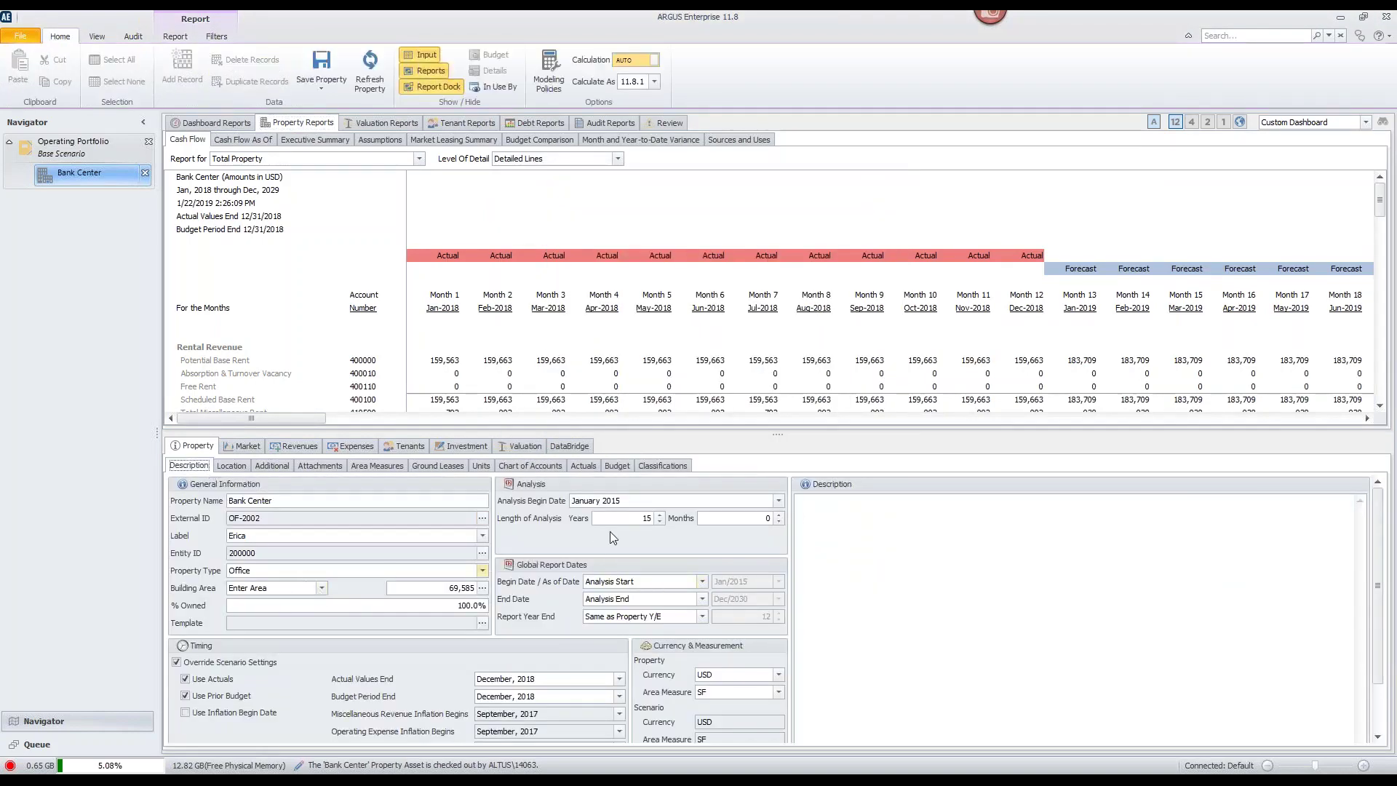
{"action": "double_click", "coordinate": [539, 697]}
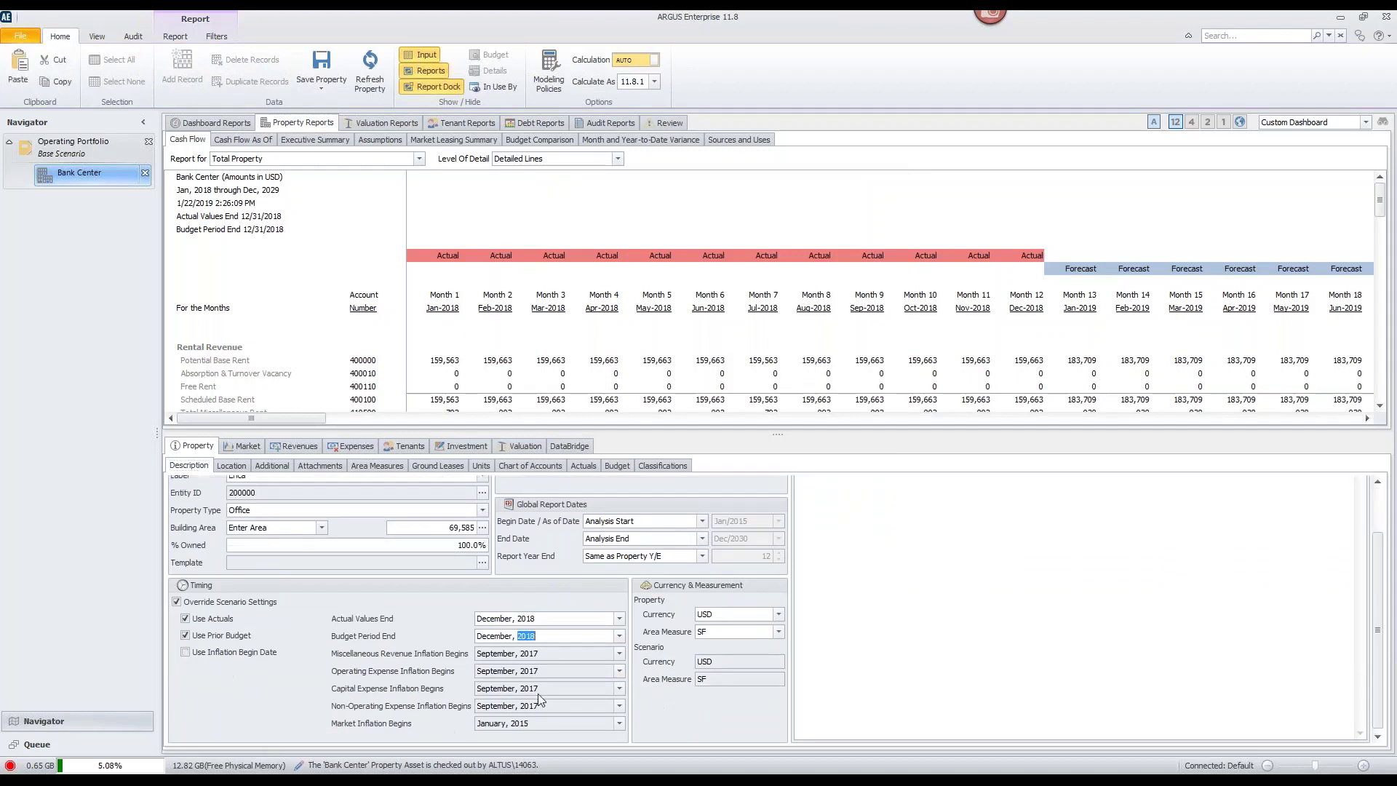
{"action": "key", "text": "Up"}
{"action": "key", "text": "Tab"}
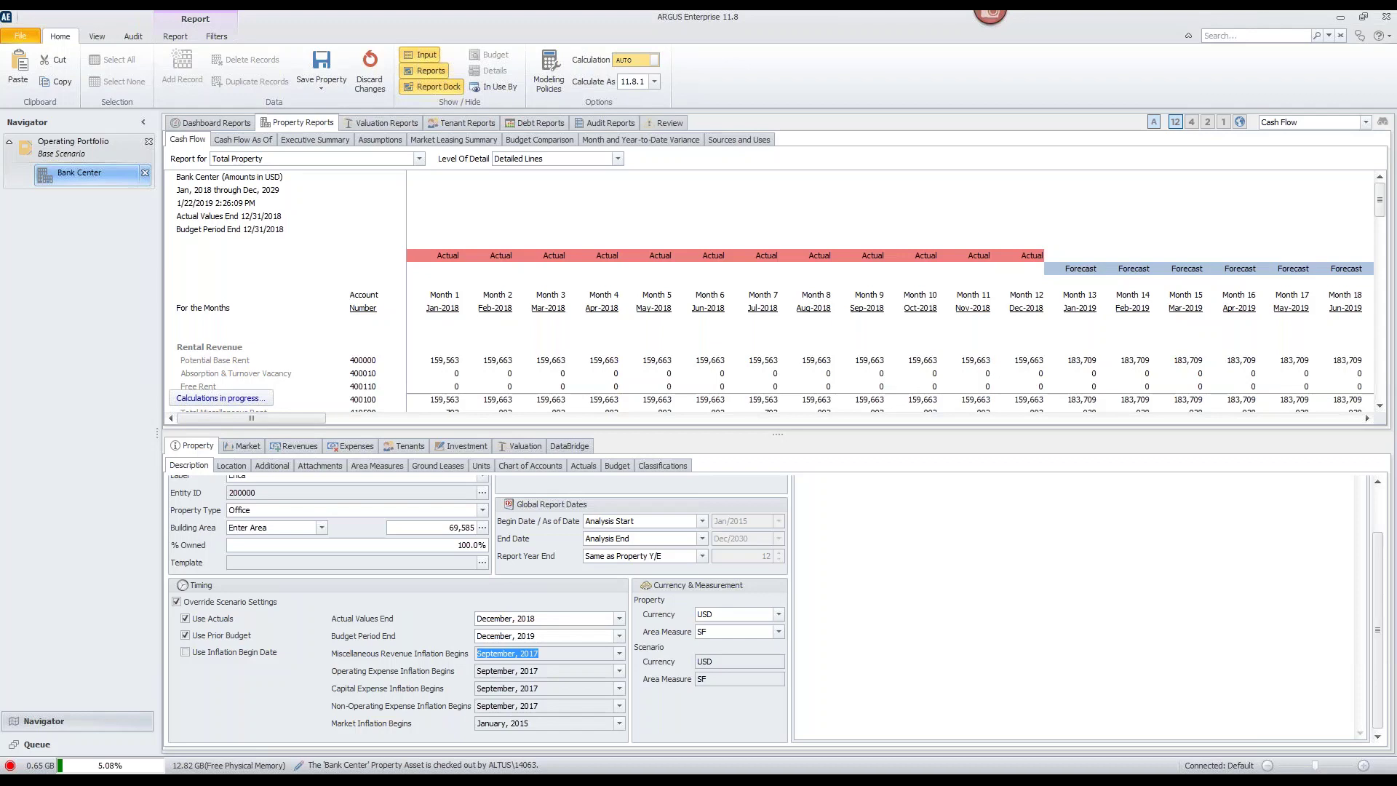
{"action": "left_click", "coordinate": [465, 275]}
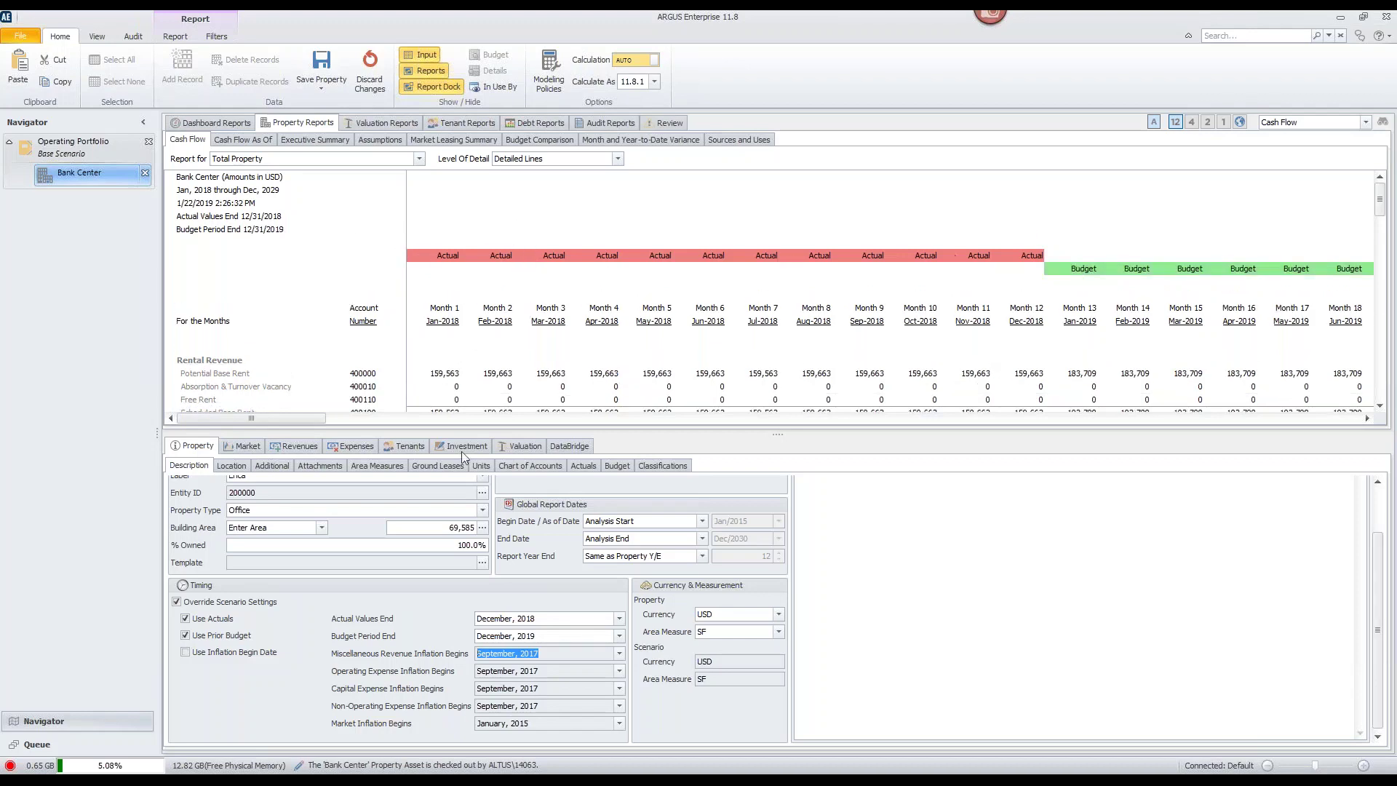
{"action": "left_click_drag", "start_coordinate": [289, 418], "coordinate": [407, 429]}
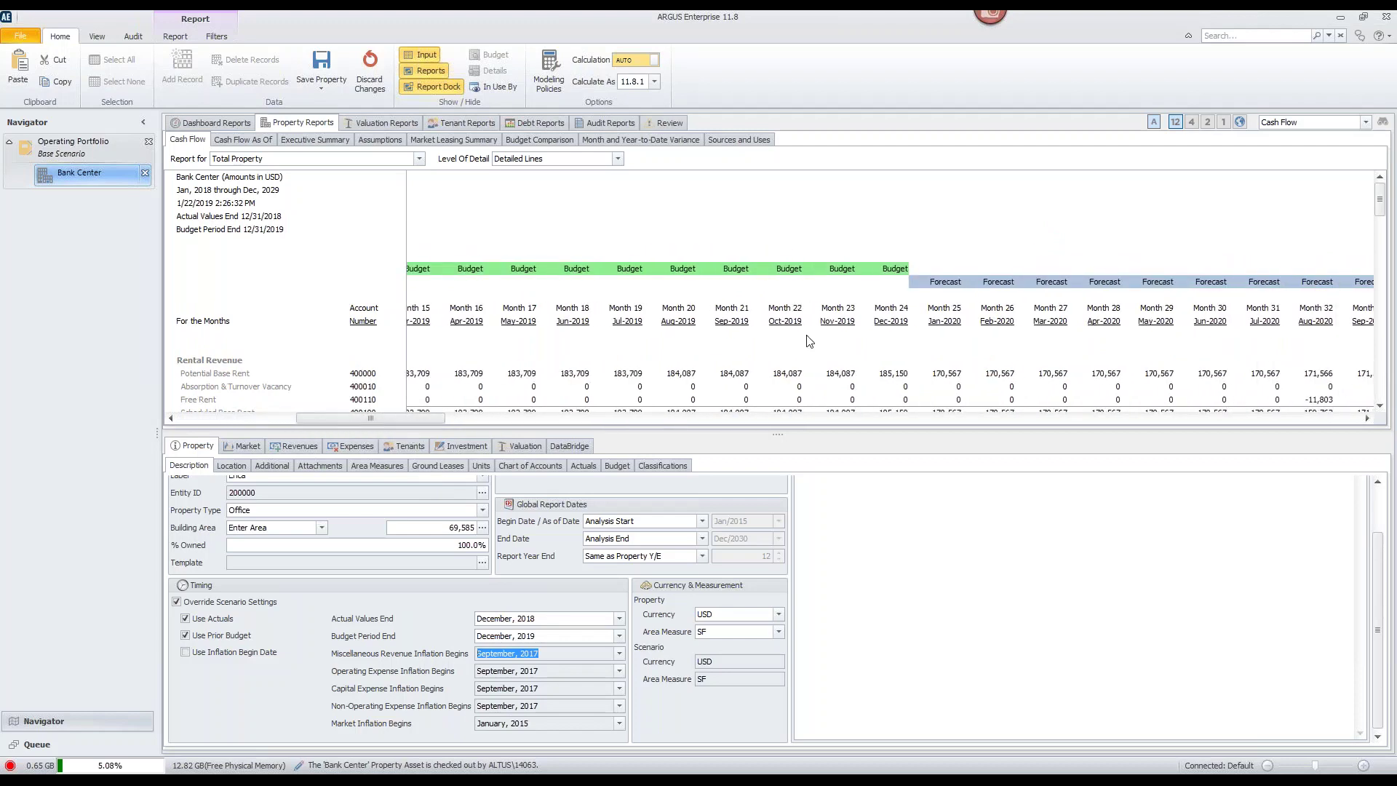